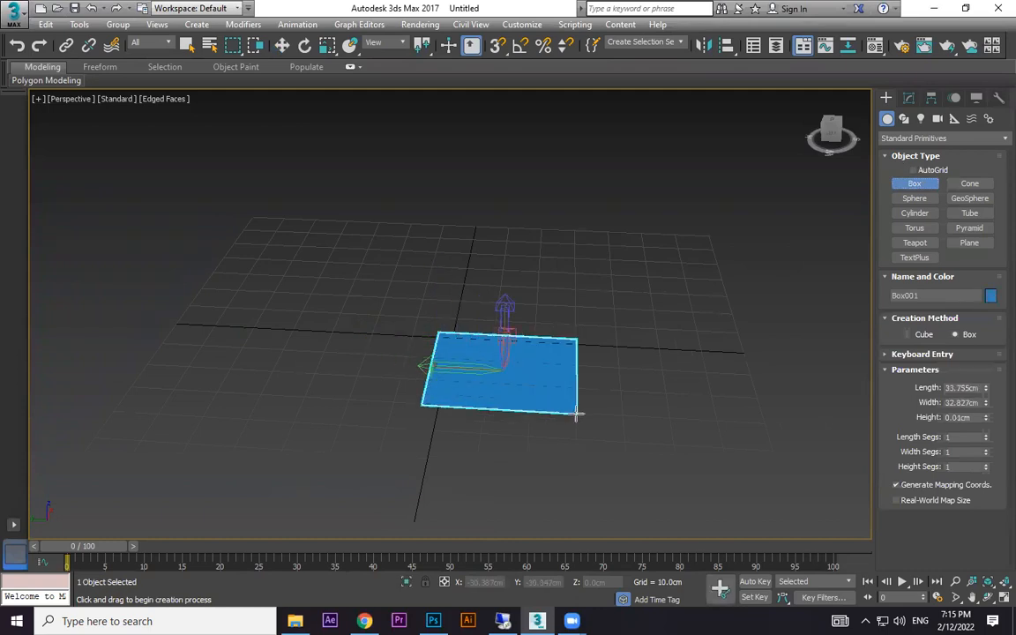
# - Finish the box at a height of about 36 cm and turn off edged-face display in the perspective view
pyautogui.click(608, 233)
pyautogui.click(933, 97)
pyautogui.click(959, 198)
pyautogui.click(958, 199)
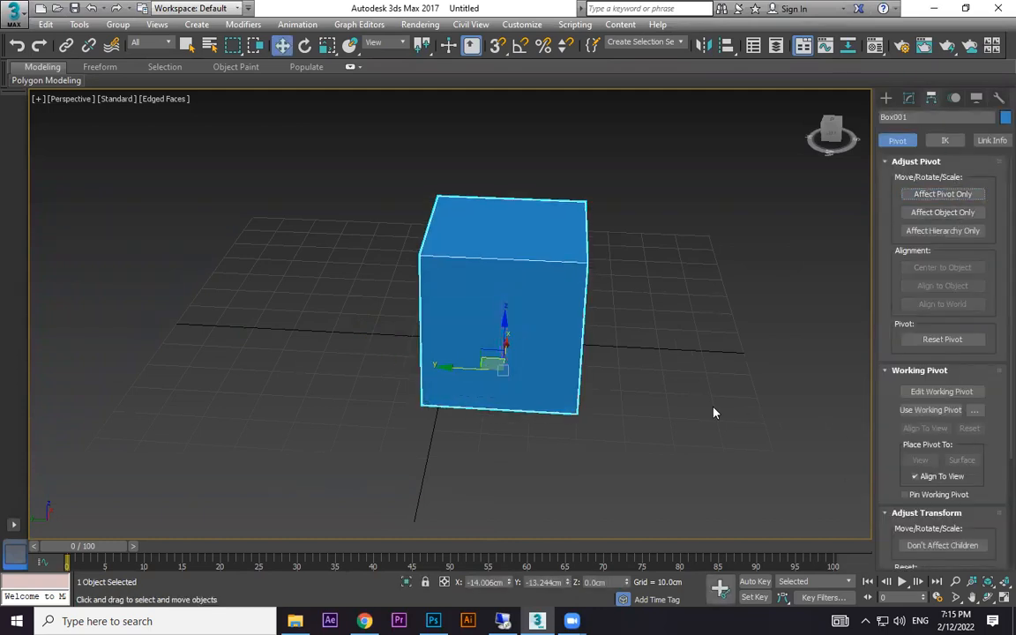
pyautogui.press('F4')
pyautogui.scroll(5, 675, 415)
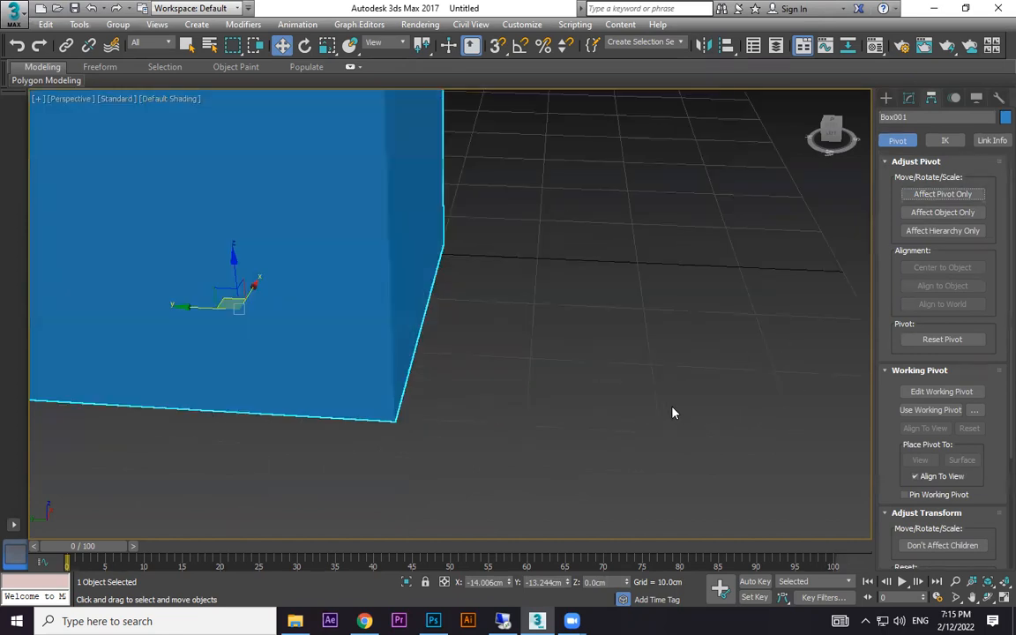
pyautogui.scroll(-5, 696, 422)
# - Browse the list of modifiers available for the box without applying one
pyautogui.click(910, 99)
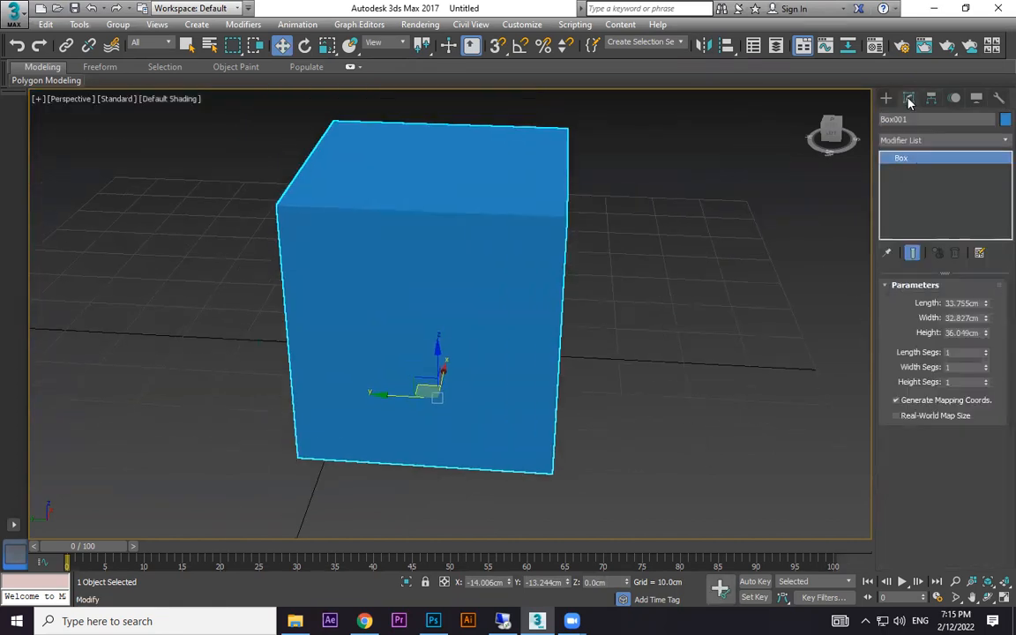
pyautogui.click(997, 143)
pyautogui.scroll(-15, 995, 566)
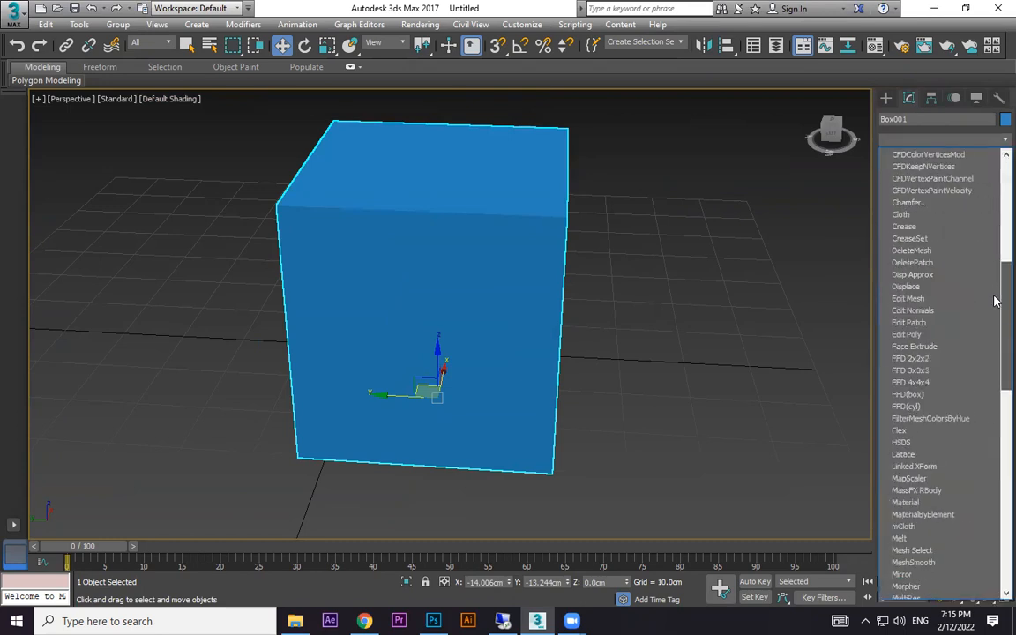
pyautogui.scroll(15, 995, 567)
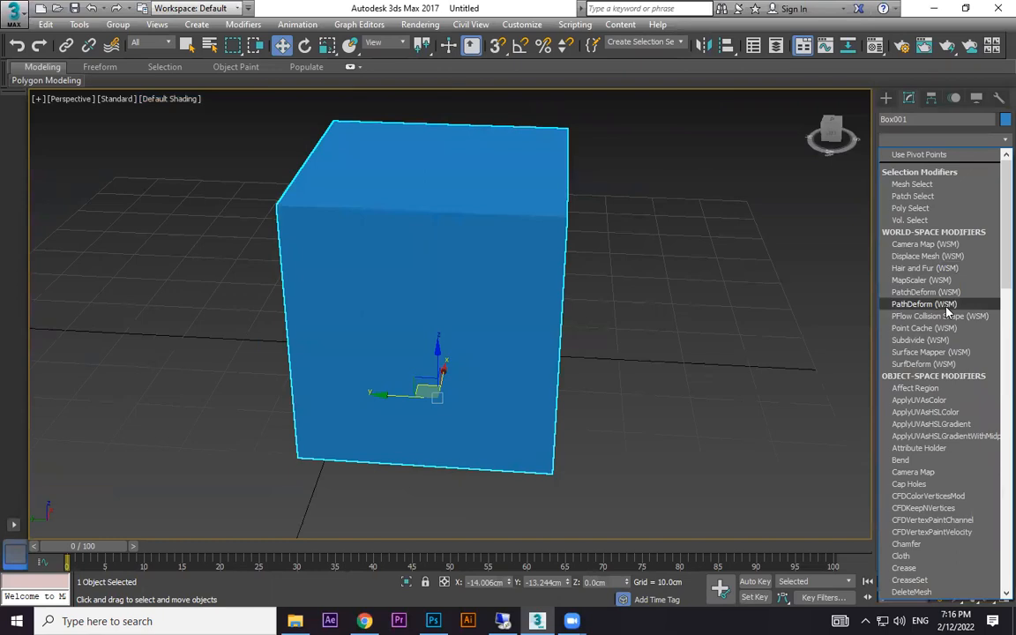
pyautogui.click(627, 332)
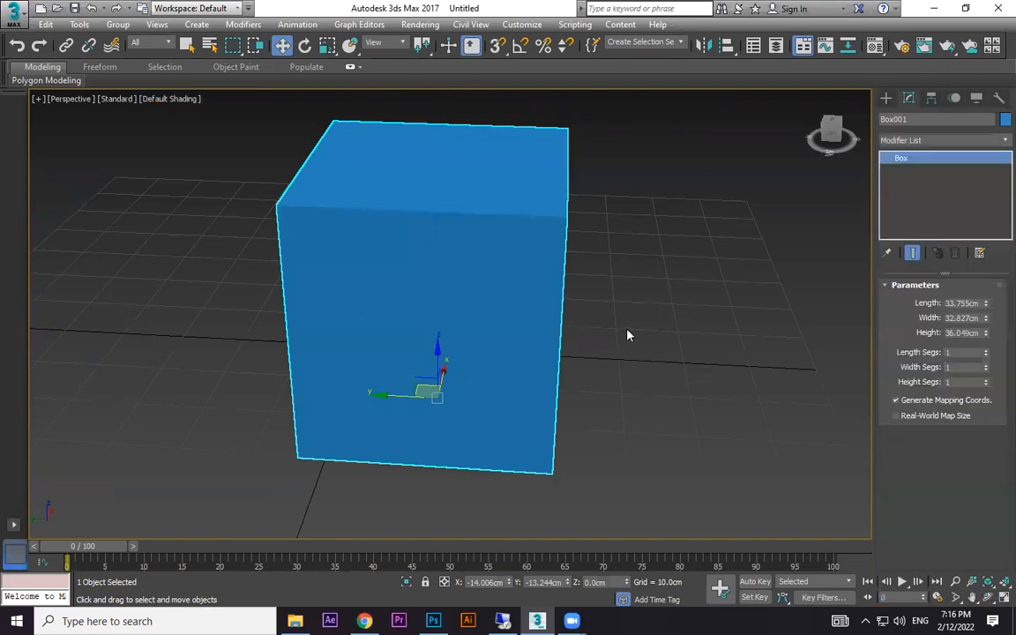
# - Move the box along its Y axis to about 58 cm, beyond the edge of the grid
pyautogui.scroll(-5, 627, 332)
pyautogui.click(886, 97)
pyautogui.moveTo(641, 355); pyautogui.dragTo(582, 346, button='middle')
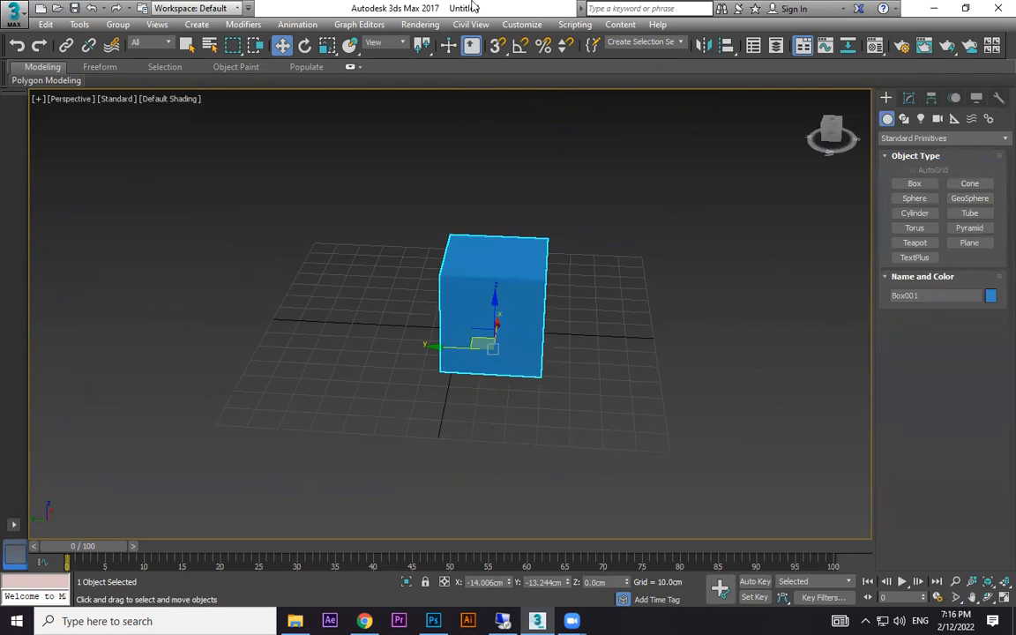
pyautogui.moveTo(485, 335); pyautogui.dragTo(278, 326)
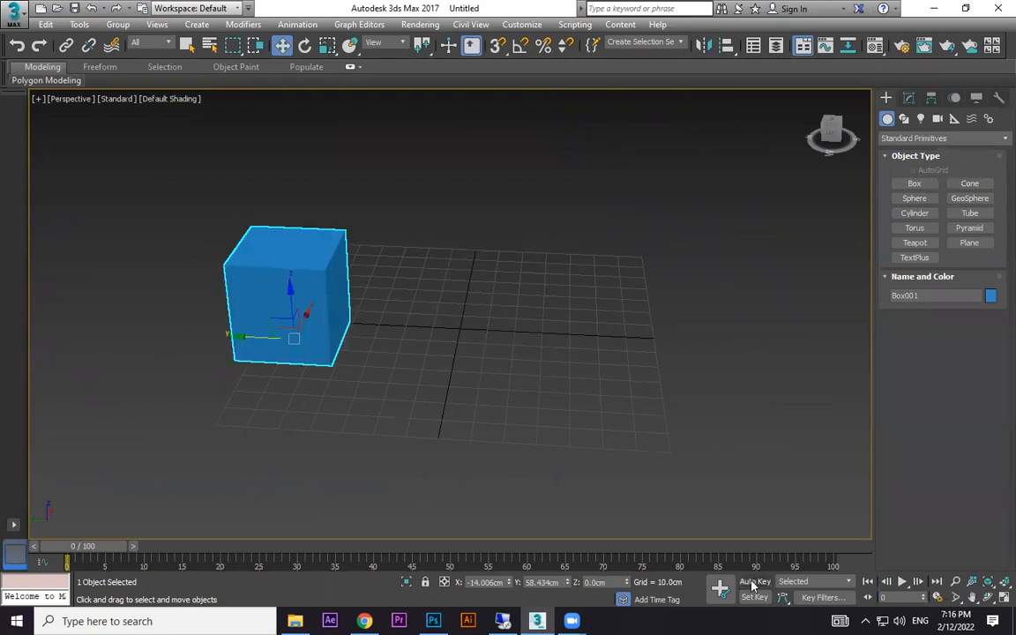
# - Turn on Auto Key and, at frame 76, move the box along Y to about -81.5 cm
pyautogui.click(755, 582)
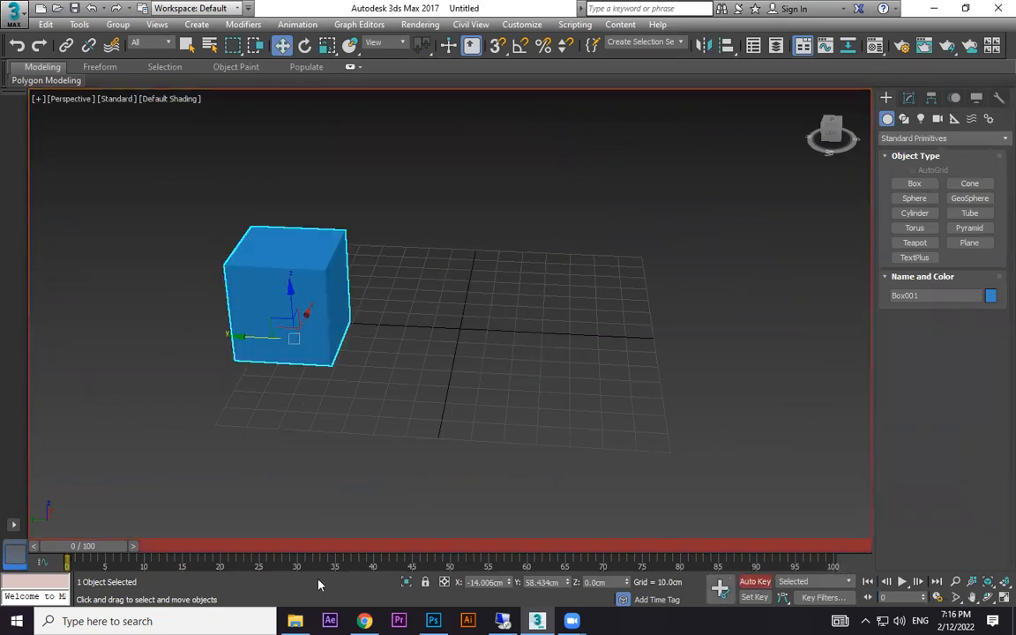
pyautogui.moveTo(91, 553); pyautogui.dragTo(653, 553)
pyautogui.press('w')
pyautogui.moveTo(234, 335); pyautogui.dragTo(661, 357)
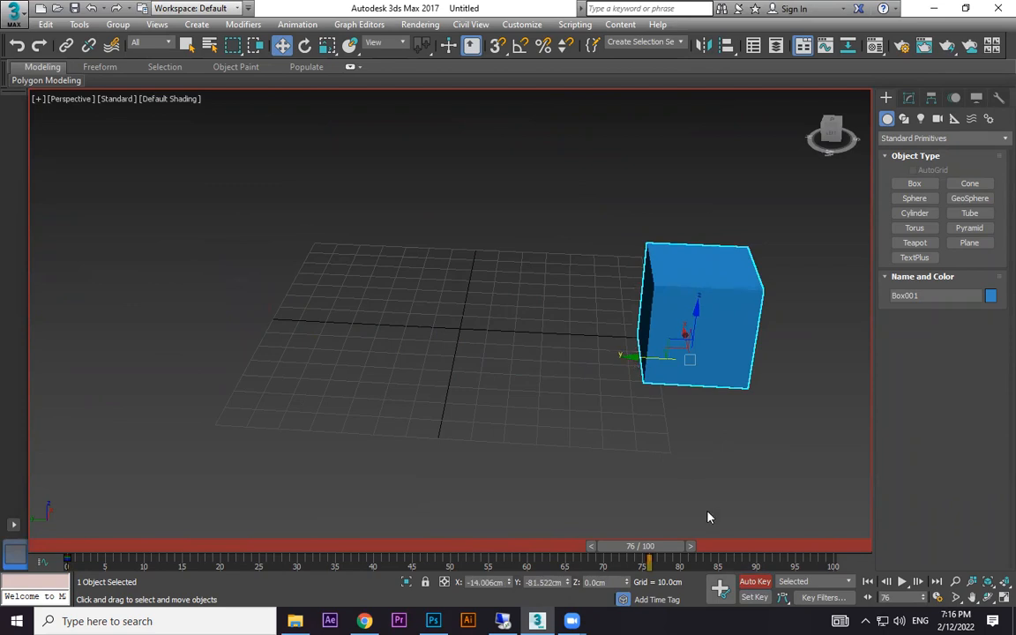
# - At frame 35, raise the box to about 51 cm along Z, and scrub through the resulting arc
pyautogui.moveTo(641, 548); pyautogui.dragTo(349, 545)
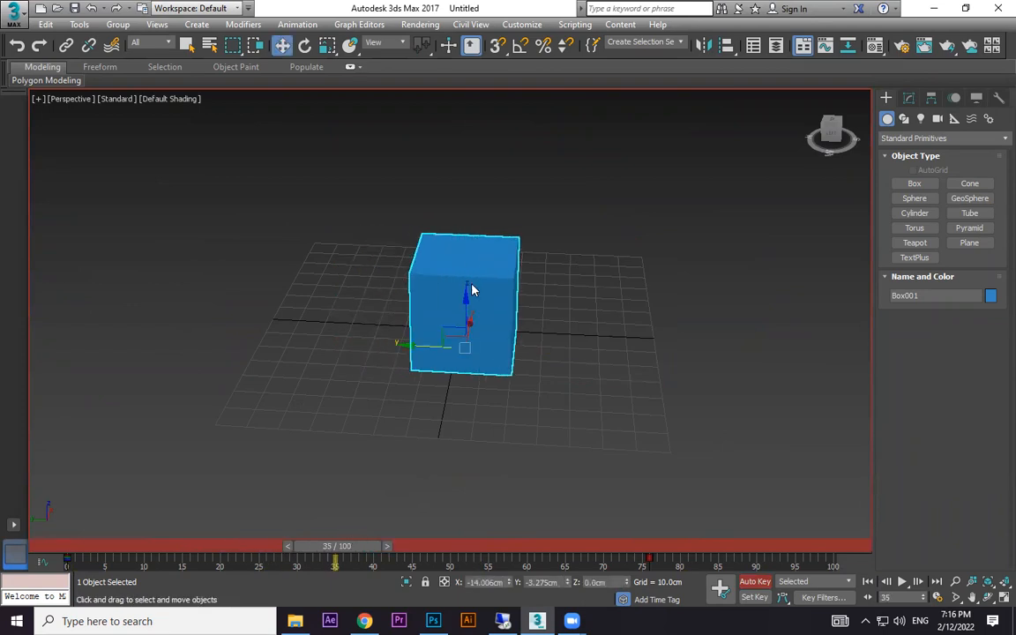
pyautogui.moveTo(463, 297); pyautogui.dragTo(473, 142)
pyautogui.moveTo(335, 545); pyautogui.dragTo(577, 563)
pyautogui.press('w')
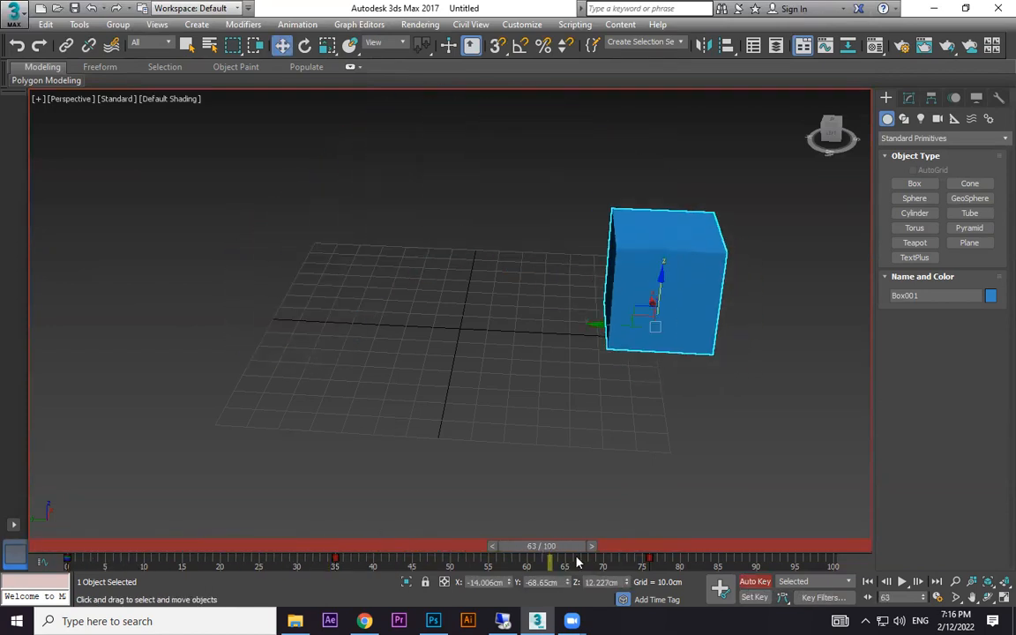
# - Extend the animation's end time to 200 frames and scrub along the longer timeline
pyautogui.click(938, 601)
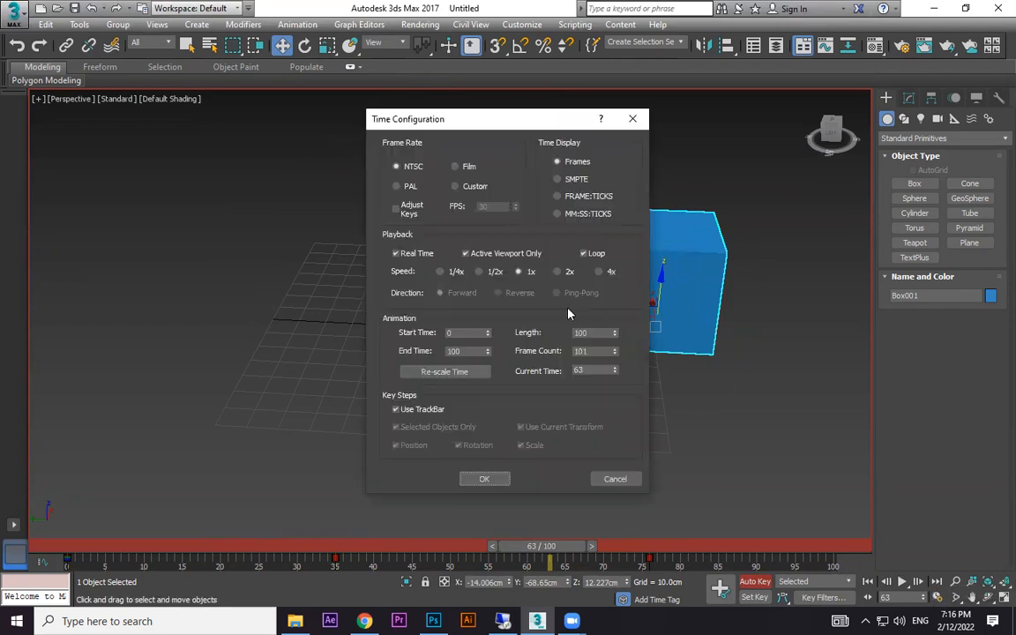
pyautogui.moveTo(468, 335); pyautogui.dragTo(415, 349)
pyautogui.click(487, 480)
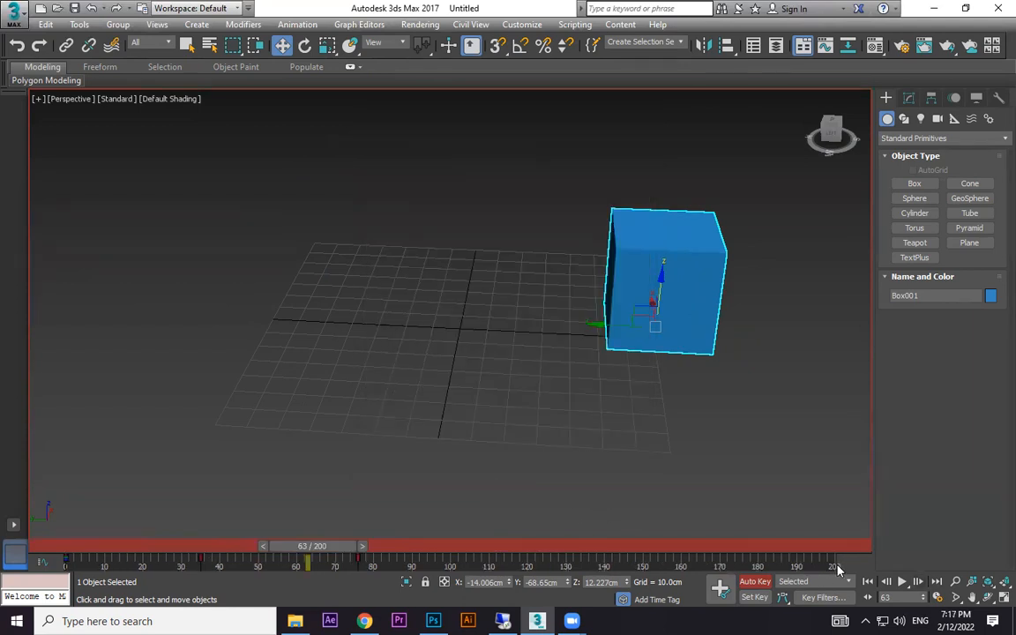
pyautogui.moveTo(353, 546); pyautogui.dragTo(433, 548)
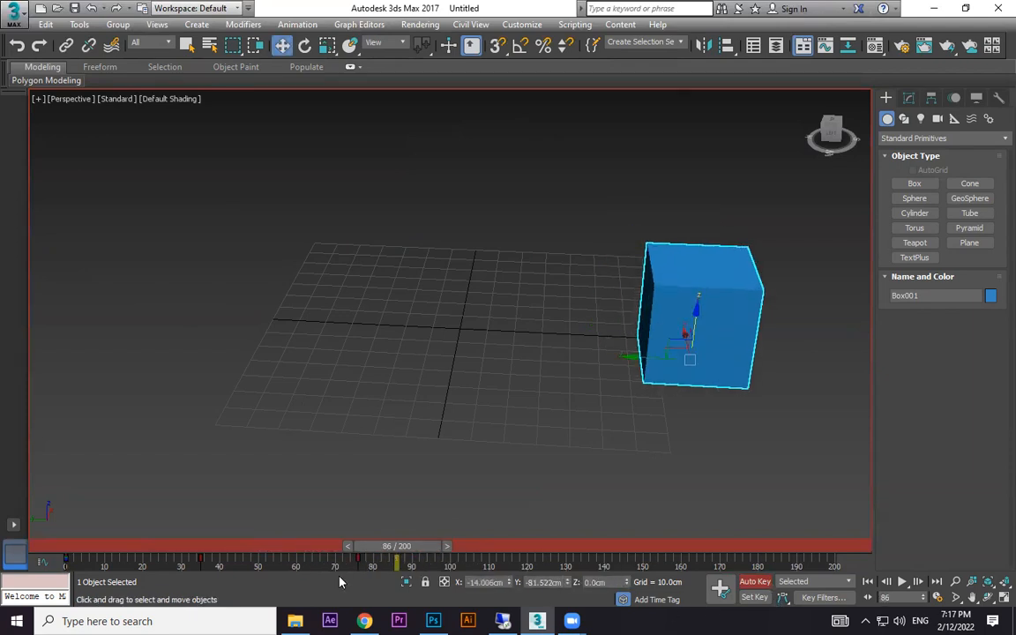
pyautogui.moveTo(412, 553)
pyautogui.mouseDown()
pyautogui.moveTo(379, 549)
pyautogui.moveTo(438, 551)
pyautogui.moveTo(357, 548)
pyautogui.moveTo(427, 550)
pyautogui.mouseUp()
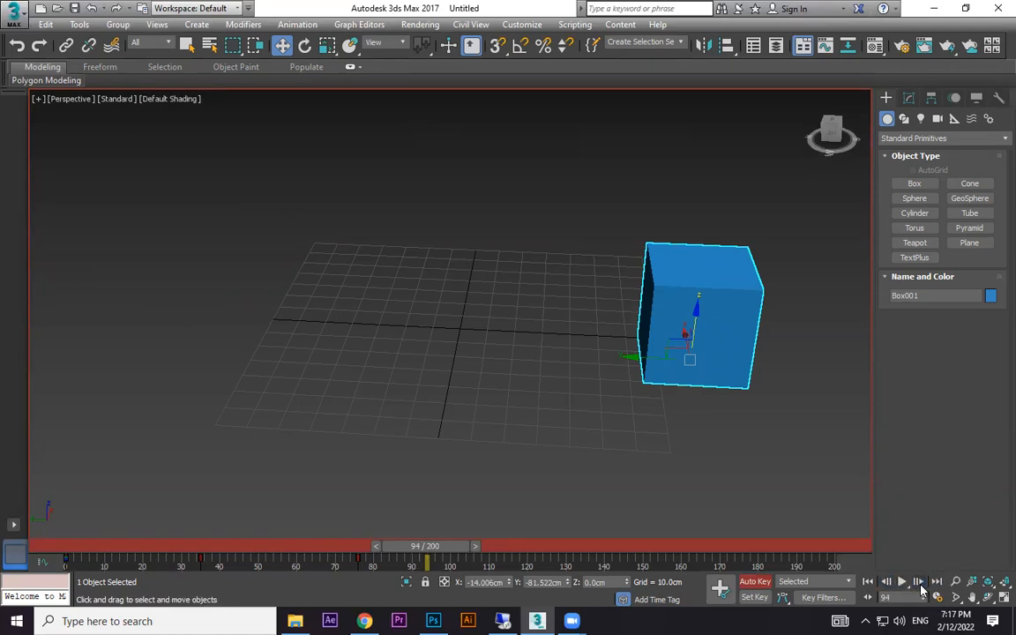
# - Turn on Key Mode and step back and forth between the box's keyframes at frames 35 and 76
pyautogui.click(868, 601)
pyautogui.click(885, 584)
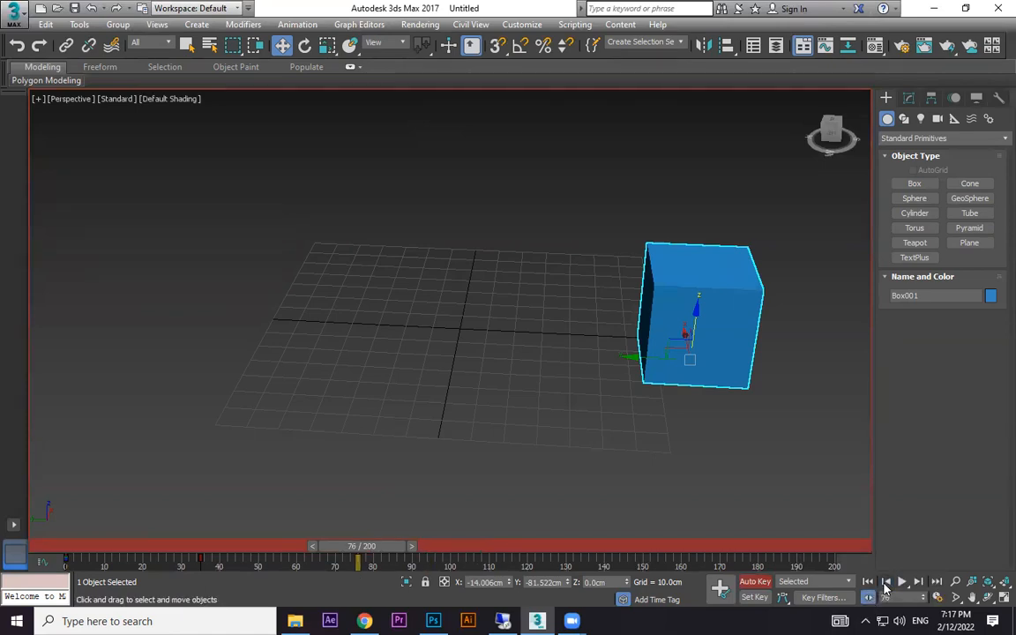
pyautogui.click(885, 584)
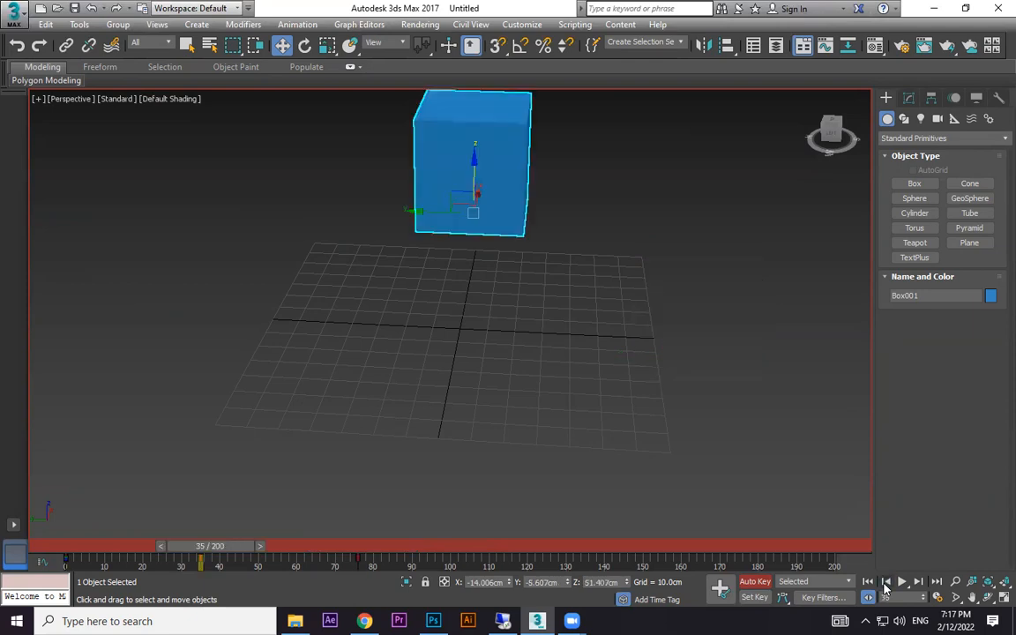
pyautogui.click(918, 582)
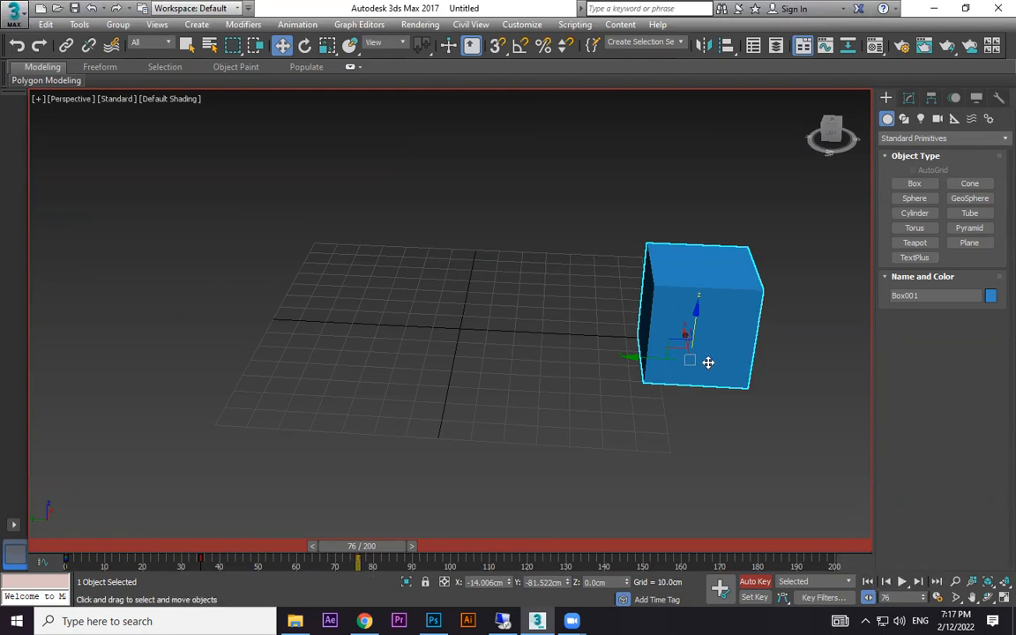
# - Stretch the box vertically to about 318% at frame 108, keeping its original scale keyed at frame 76
pyautogui.press('r')
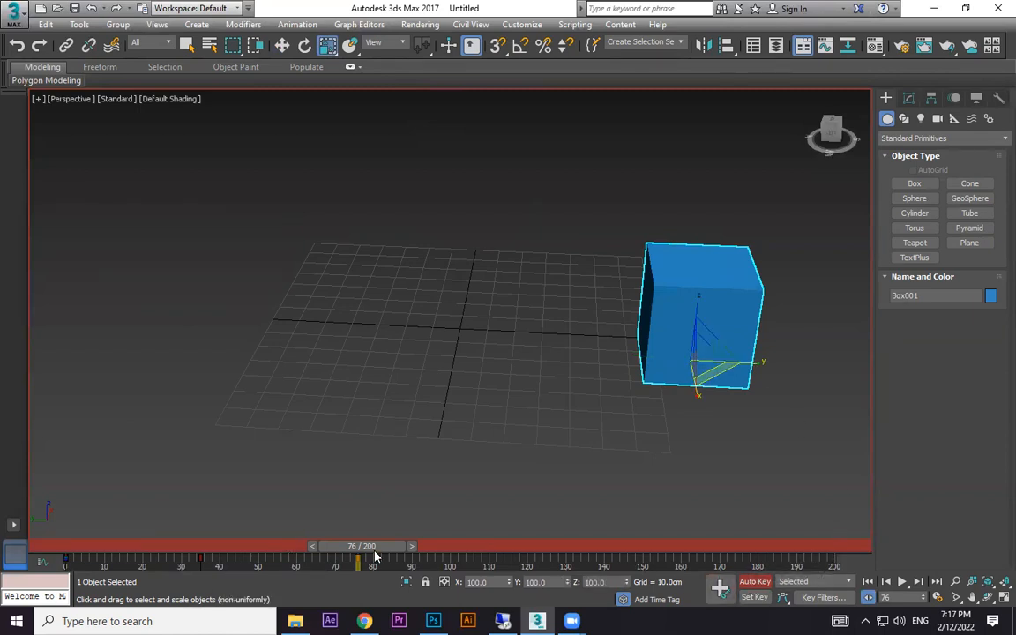
pyautogui.moveTo(379, 548); pyautogui.dragTo(498, 550)
pyautogui.moveTo(699, 311); pyautogui.dragTo(663, 296)
pyautogui.hotkey('ctrl', 'z')
pyautogui.moveTo(483, 551); pyautogui.dragTo(371, 551)
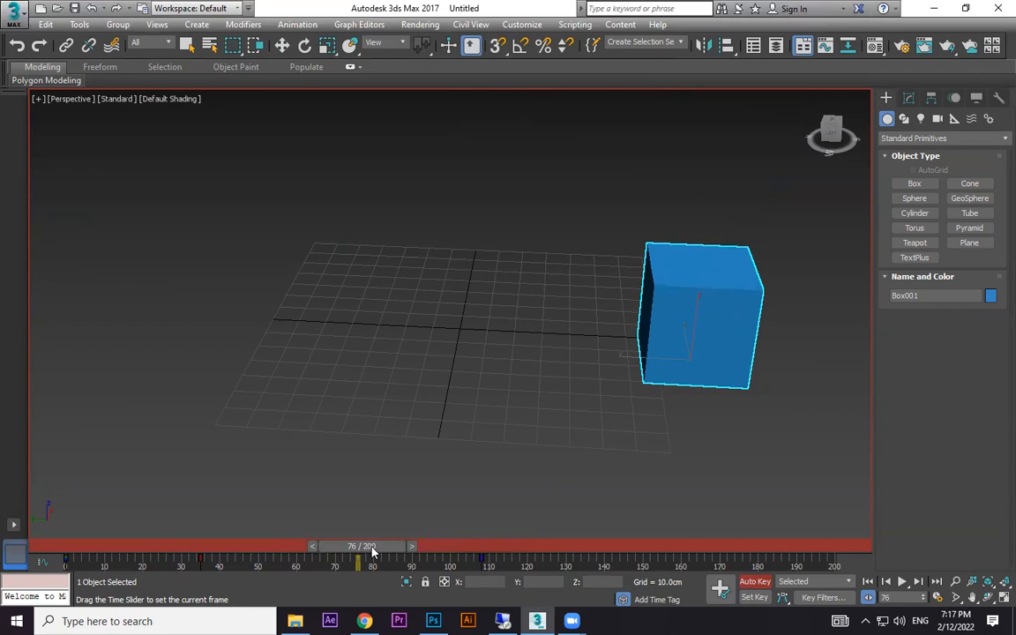
pyautogui.click(417, 548)
pyautogui.moveTo(420, 554); pyautogui.dragTo(498, 555)
pyautogui.press('r')
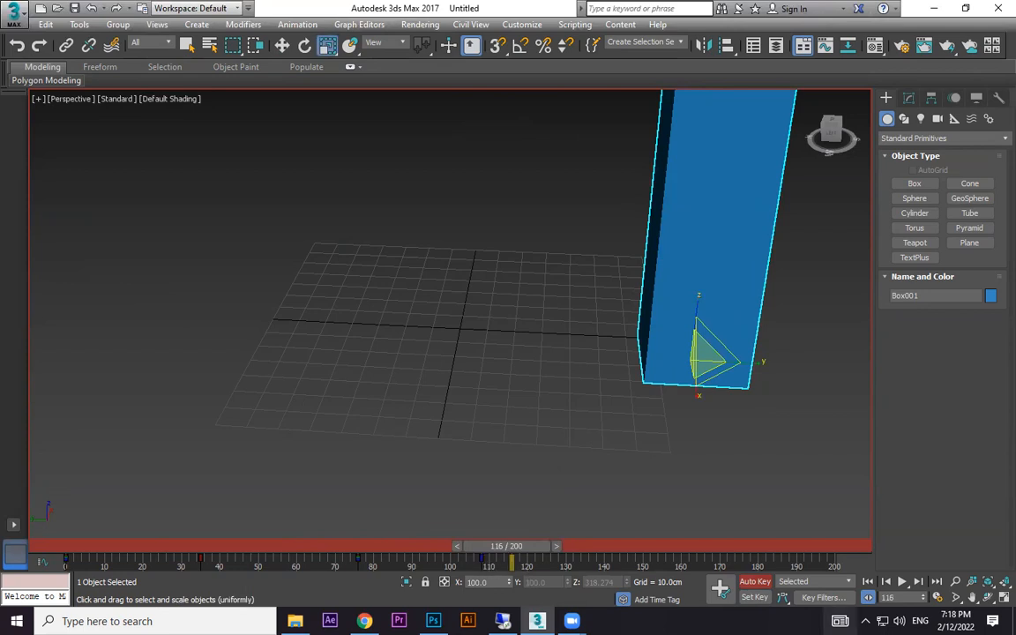
# - At frame 145, move the stretched box along Y to about 121 cm
pyautogui.click(886, 583)
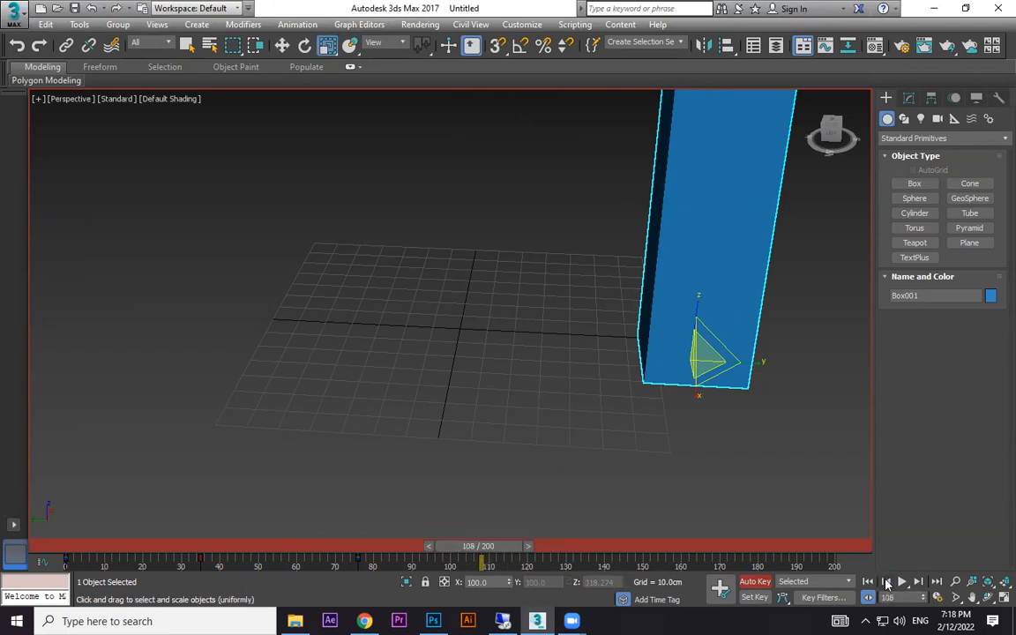
pyautogui.scroll(-4, 696, 364)
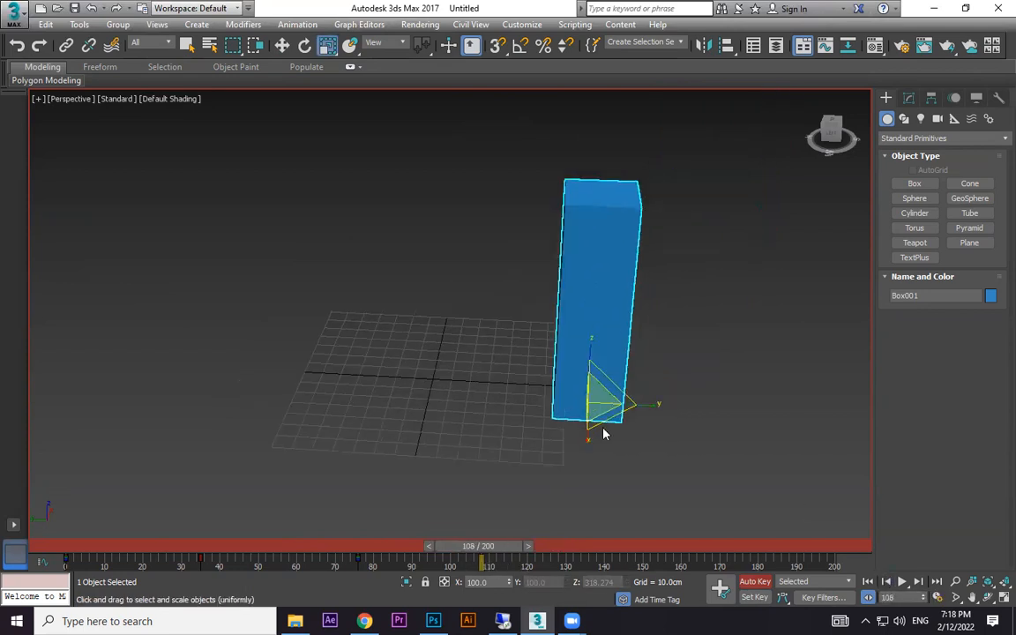
pyautogui.press('w')
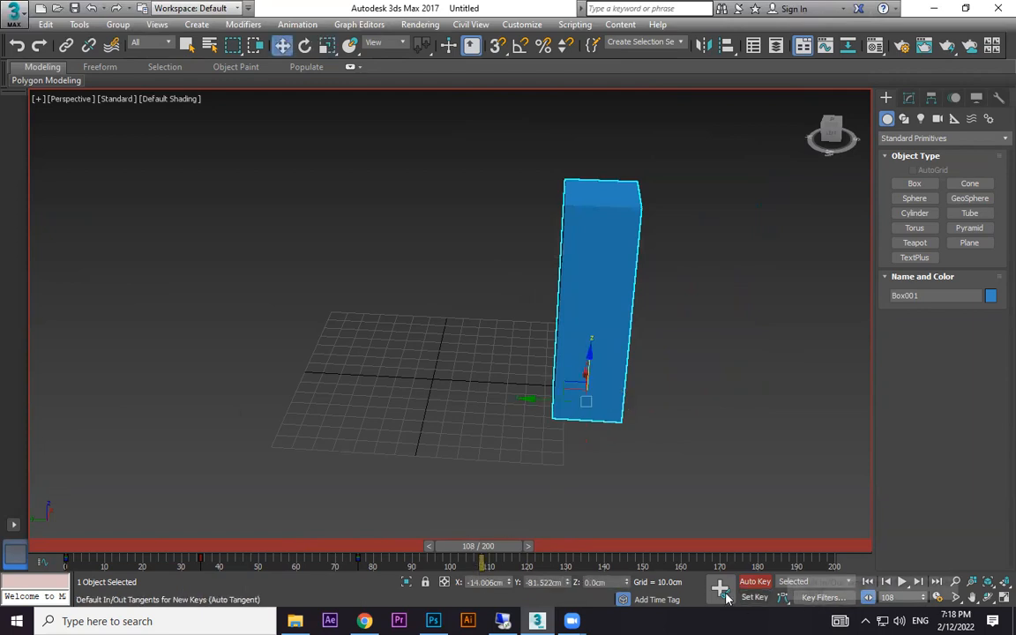
pyautogui.moveTo(531, 547); pyautogui.dragTo(636, 554)
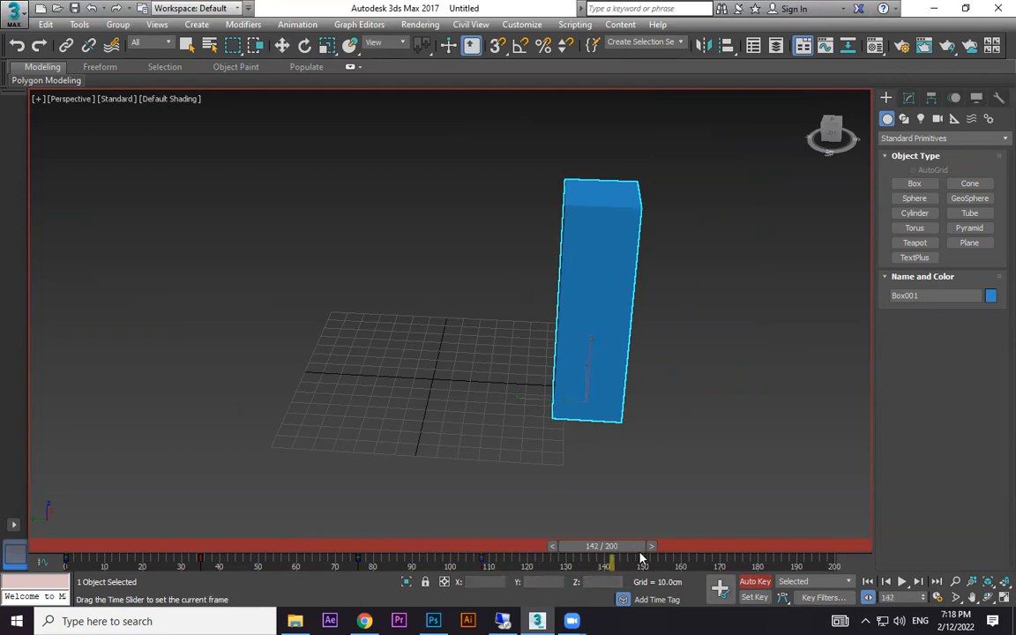
pyautogui.moveTo(538, 399); pyautogui.dragTo(221, 363)
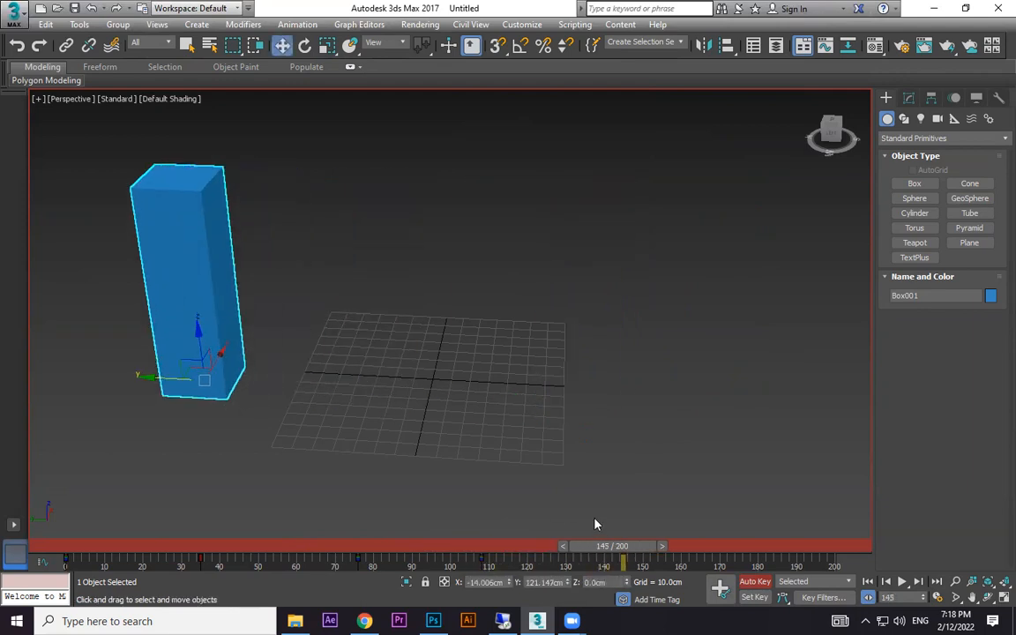
# - Return to frame 0 and play the box animation through, stopping near the end
pyautogui.moveTo(608, 547); pyautogui.dragTo(2, 551)
pyautogui.press('w')
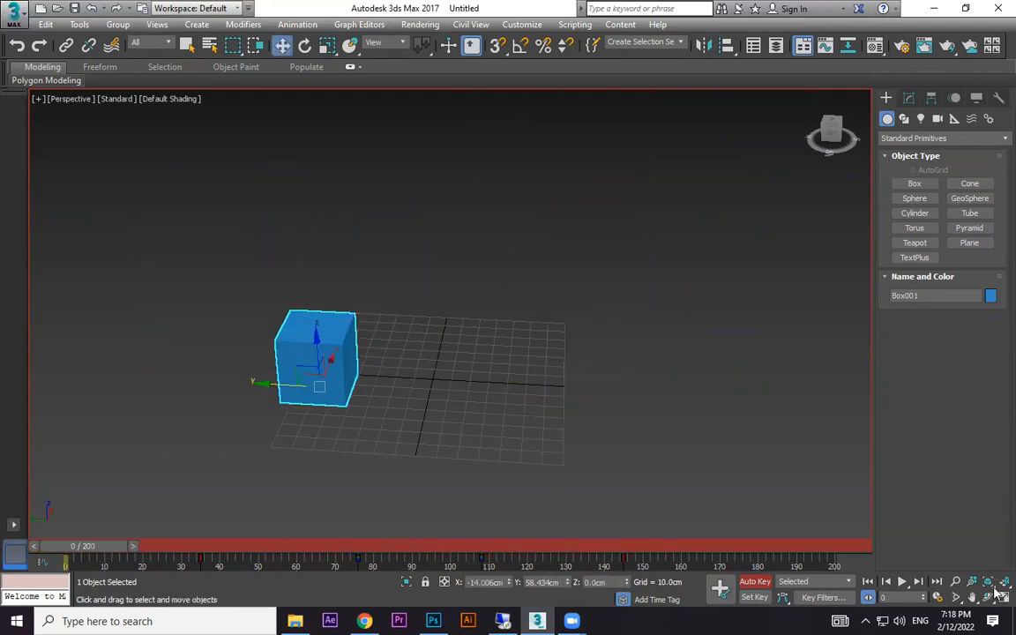
pyautogui.click(902, 582)
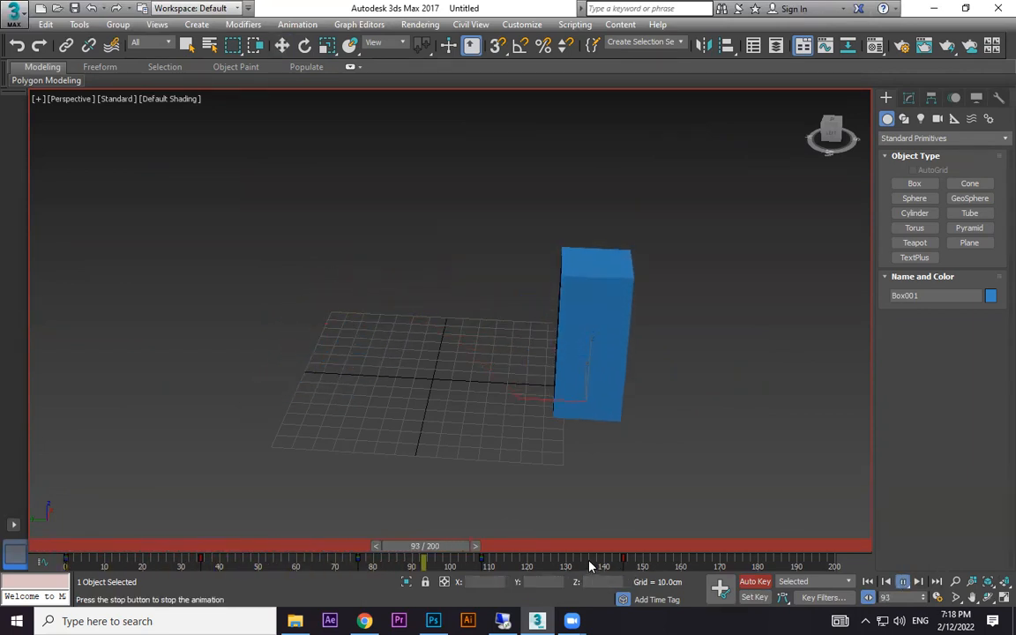
pyautogui.click(904, 582)
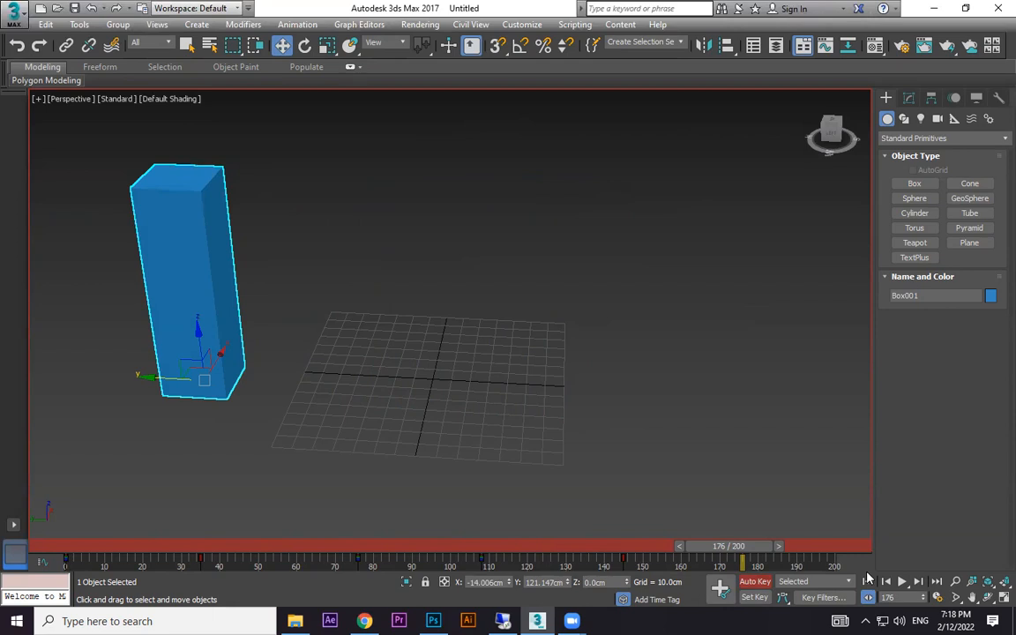
# - Go to frame 145 and key the box's stretched scale there
pyautogui.moveTo(739, 552); pyautogui.dragTo(626, 556)
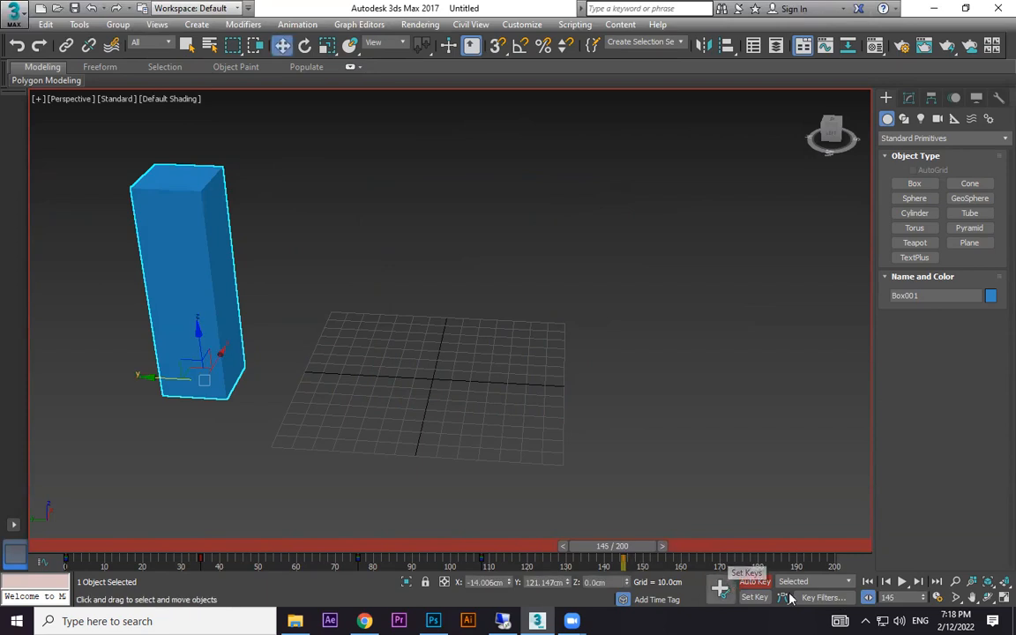
pyautogui.press('r')
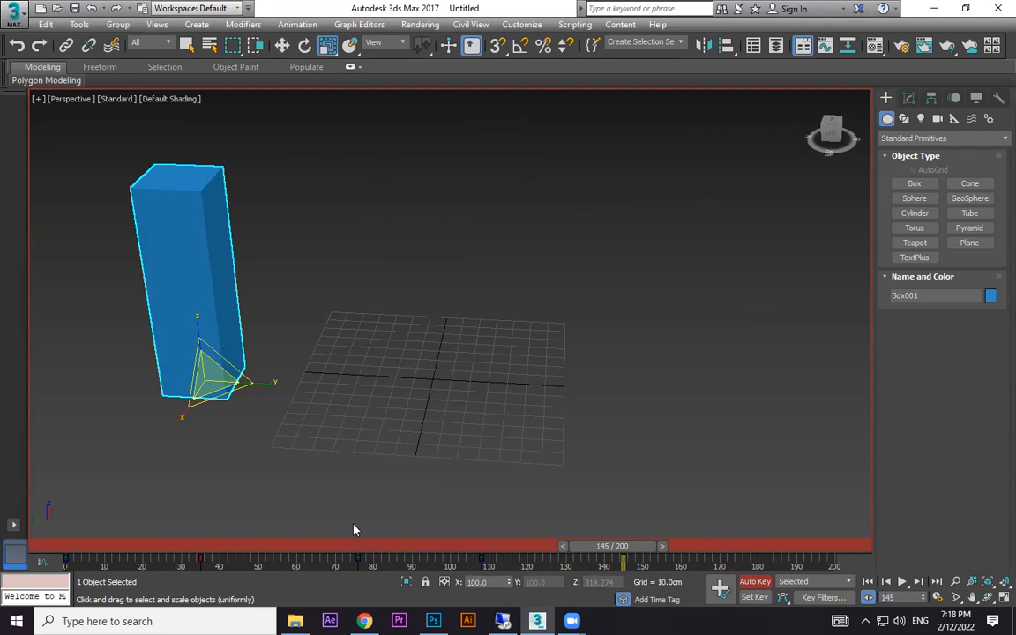
pyautogui.press('w')
pyautogui.press('r')
# - At frame 177, move the box back across the grid along Y and scale its height down to about 21% of its stretched size
pyautogui.moveTo(662, 546); pyautogui.dragTo(739, 546)
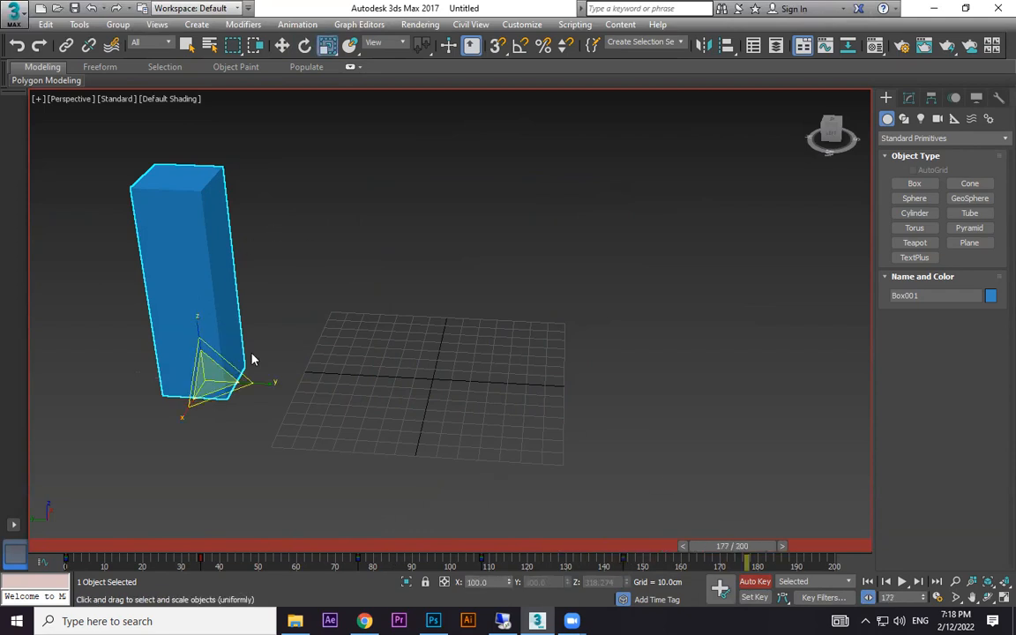
pyautogui.press('w')
pyautogui.moveTo(158, 386); pyautogui.dragTo(567, 374)
pyautogui.press('r')
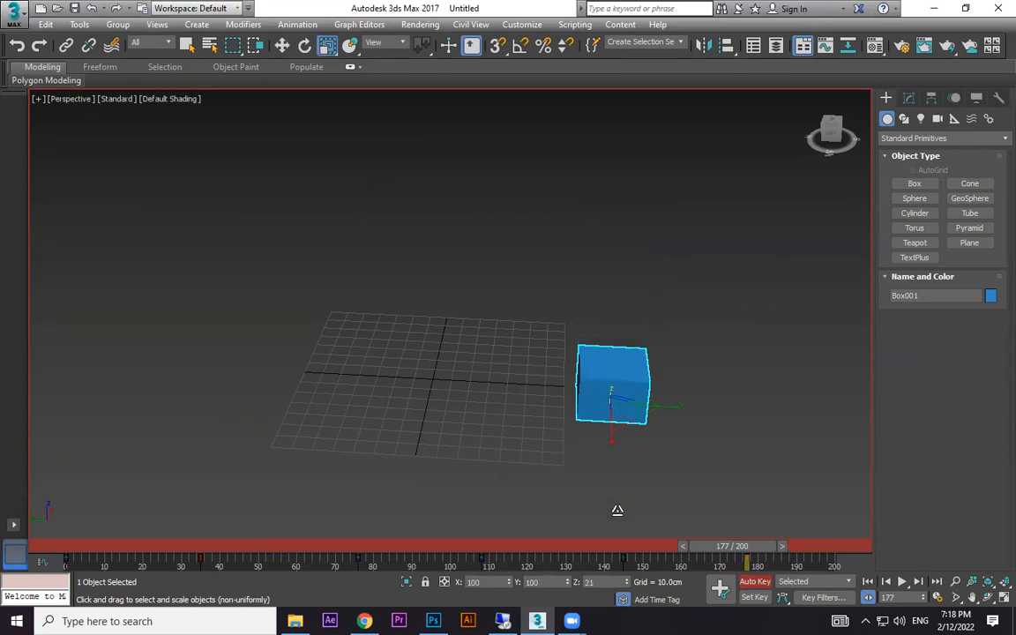
pyautogui.moveTo(732, 546); pyautogui.dragTo(778, 556)
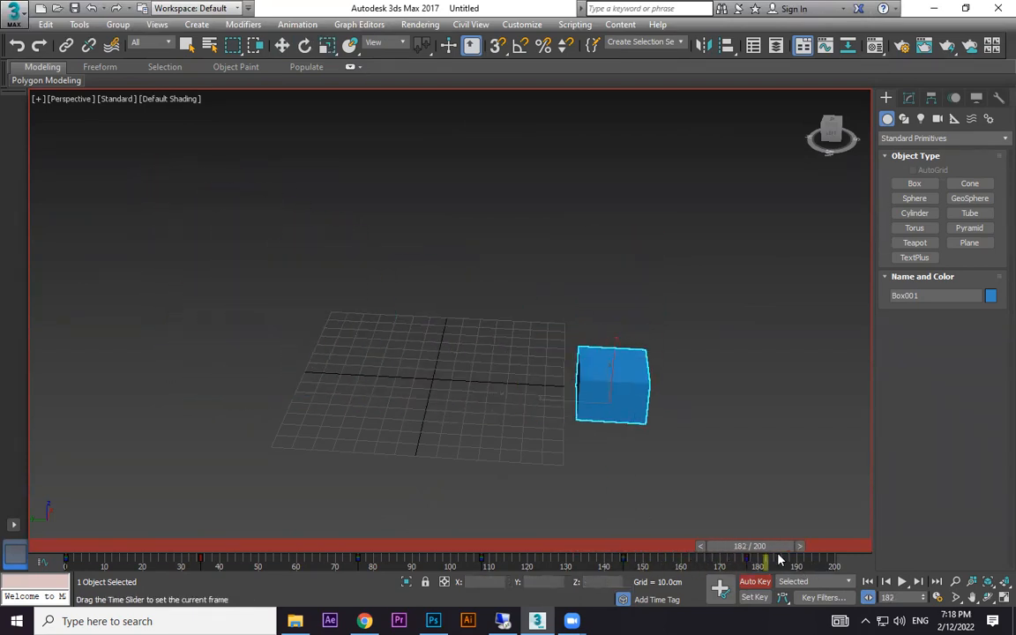
pyautogui.press('r')
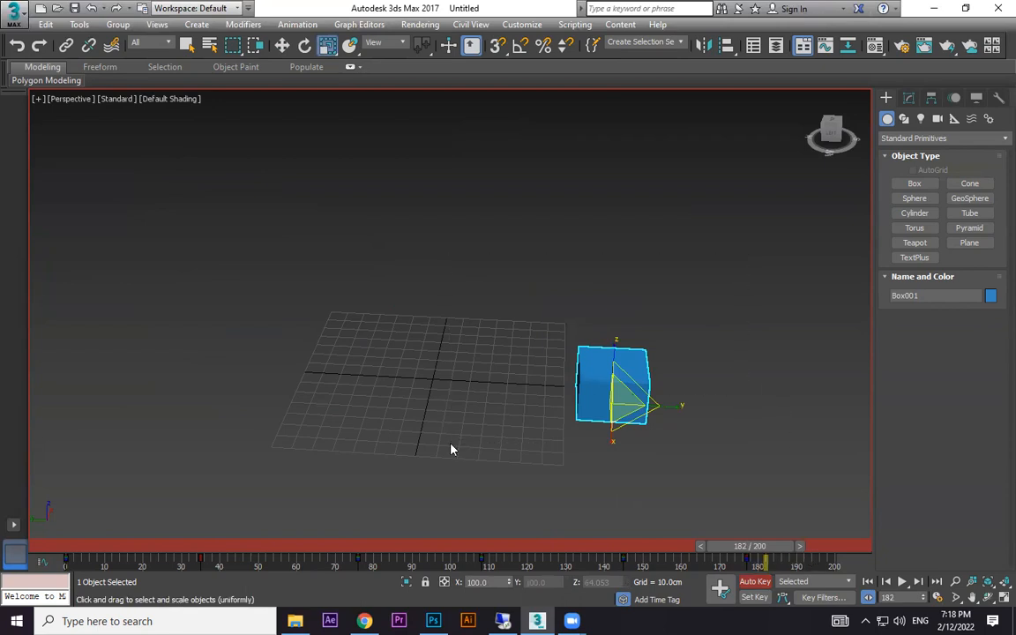
pyautogui.press('Delete')
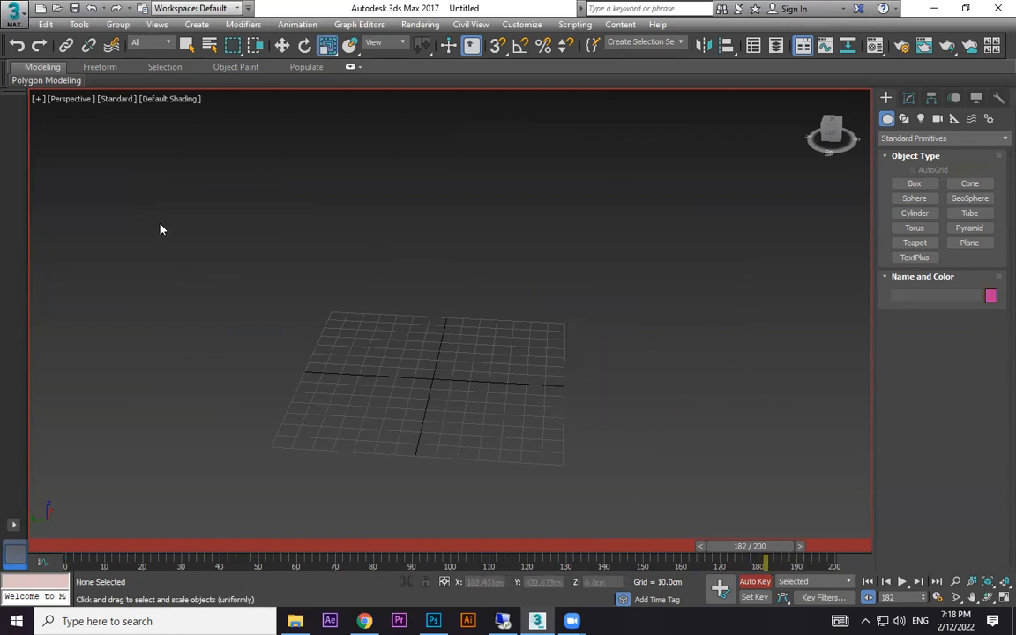
pyautogui.hotkey('ctrl', 'z')
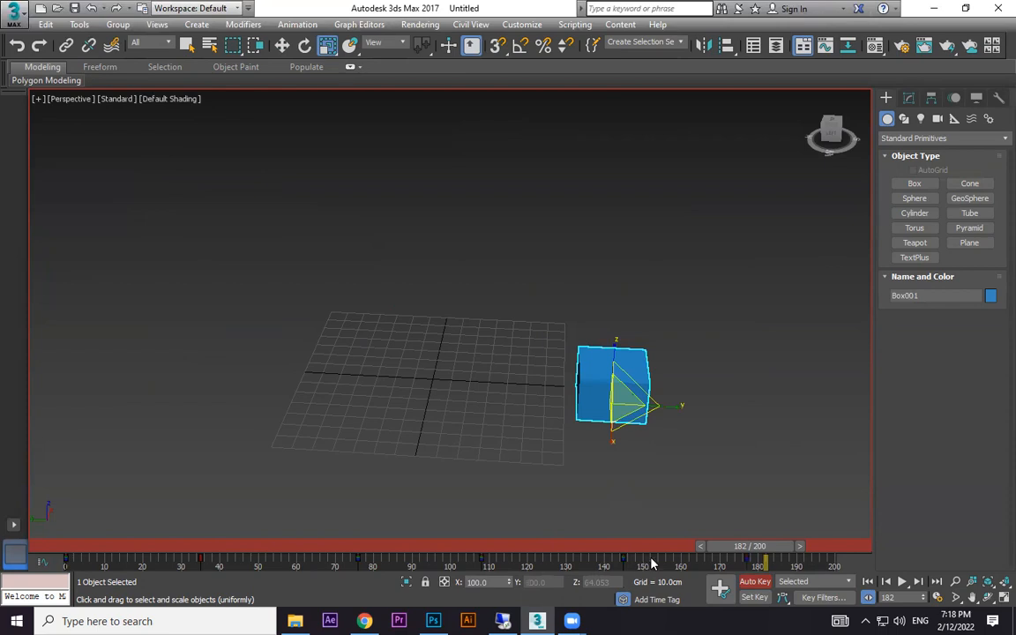
# - Shift the box's key at frame 145 to about frame 146 and set the animation's end time to 300
pyautogui.moveTo(622, 558); pyautogui.dragTo(611, 559)
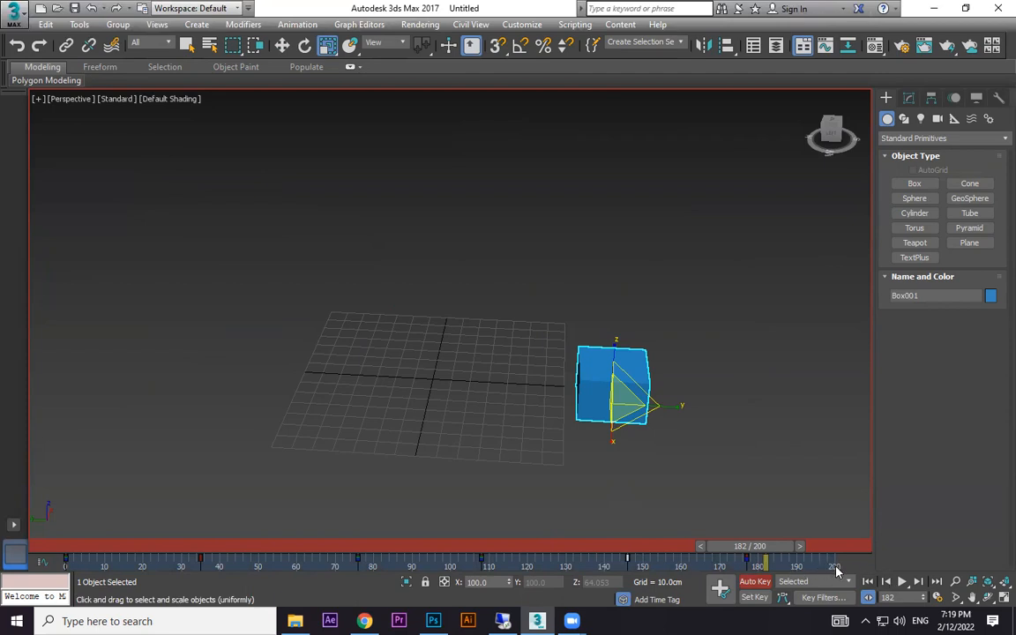
pyautogui.click(939, 600)
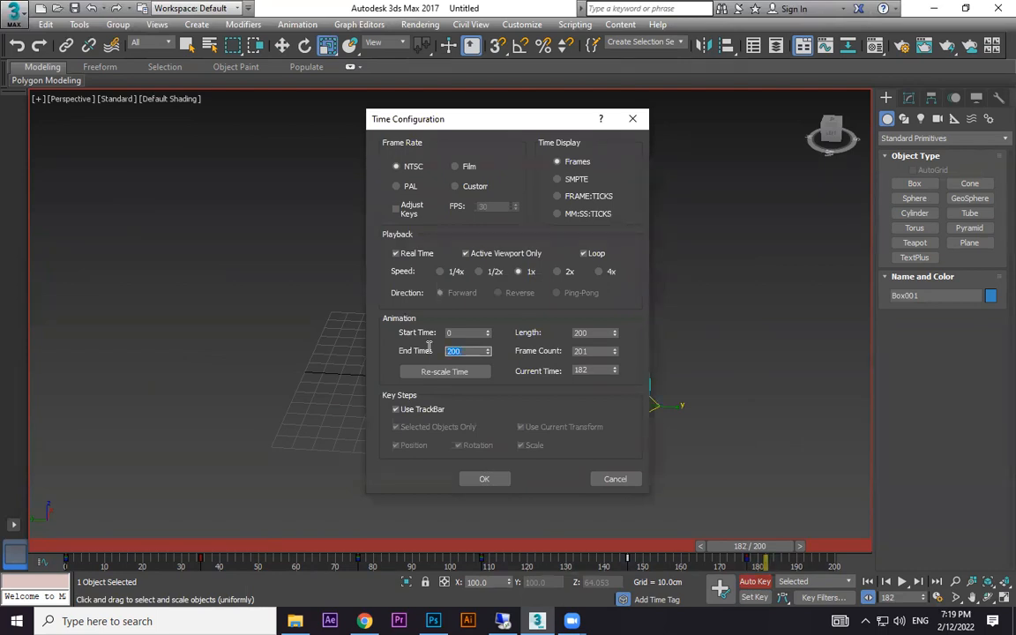
pyautogui.click(485, 478)
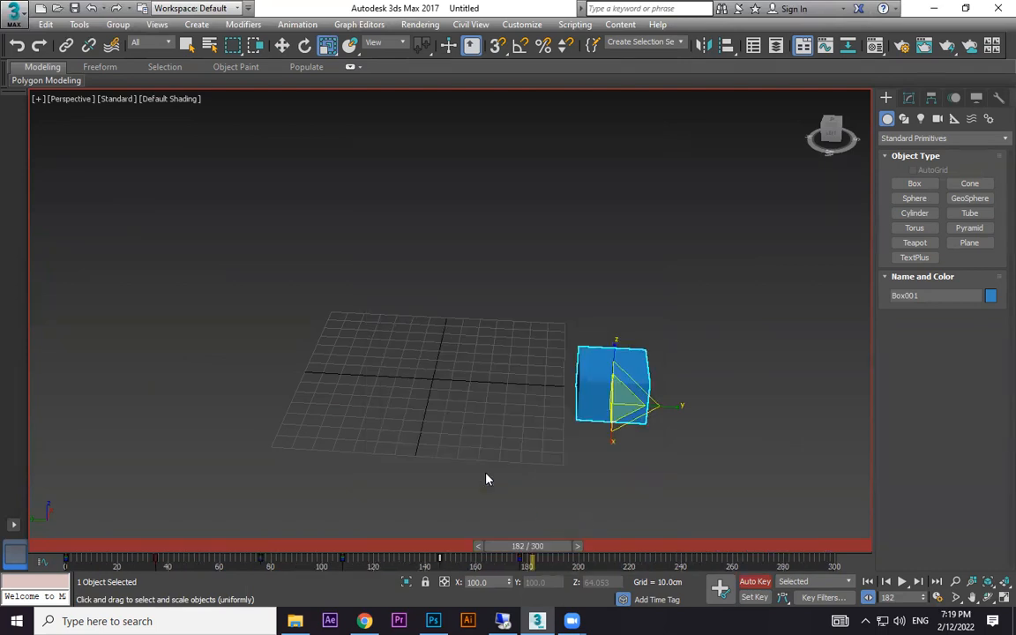
# - Return to frame 0, turn off Auto Key, and play the box animation
pyautogui.moveTo(537, 548); pyautogui.dragTo(46, 550)
pyautogui.press('r')
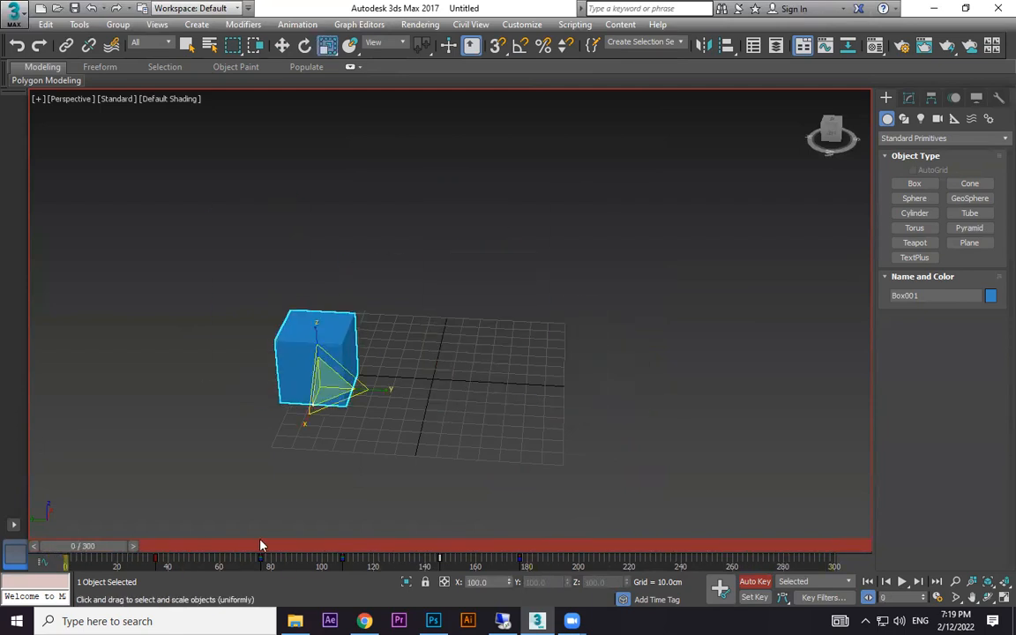
pyautogui.click(751, 582)
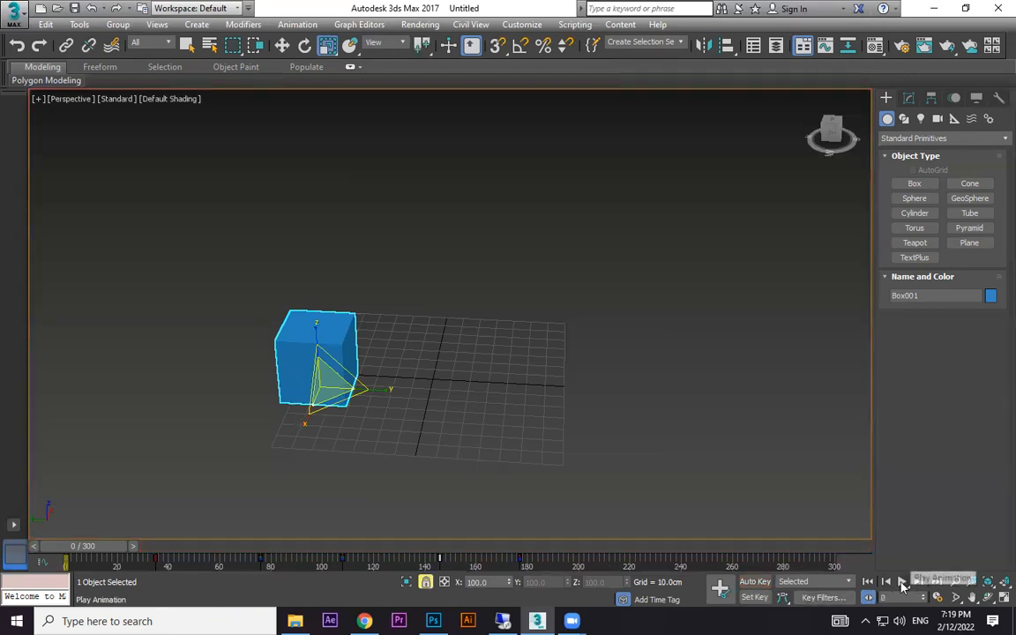
pyautogui.click(901, 582)
pyautogui.click(901, 582)
# - Retime the box's second key to about frame 14 and replay the animation from frame 0
pyautogui.moveTo(167, 546); pyautogui.dragTo(35, 557)
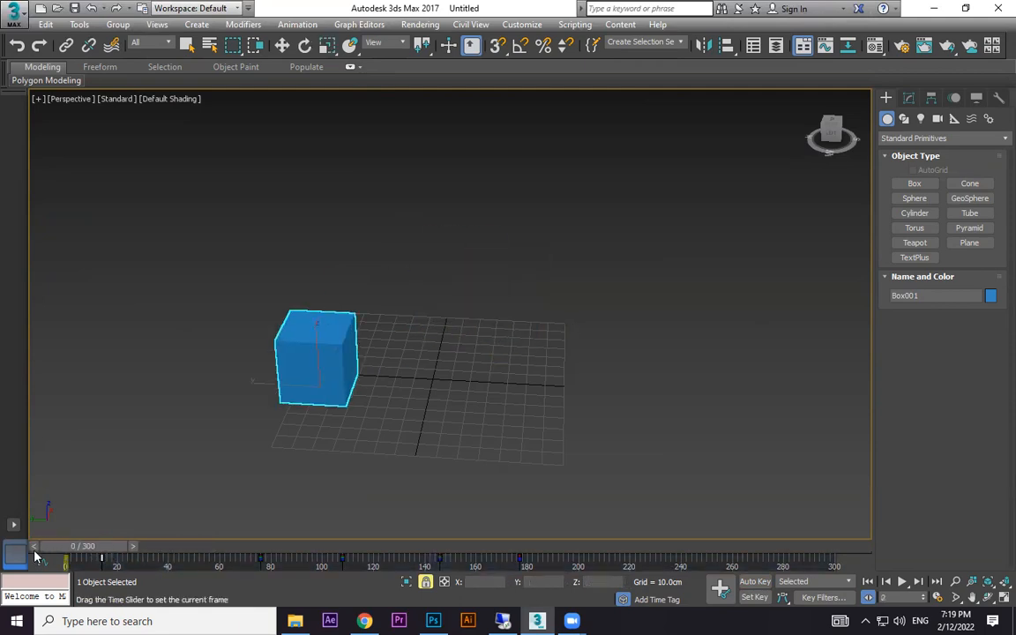
pyautogui.click(902, 582)
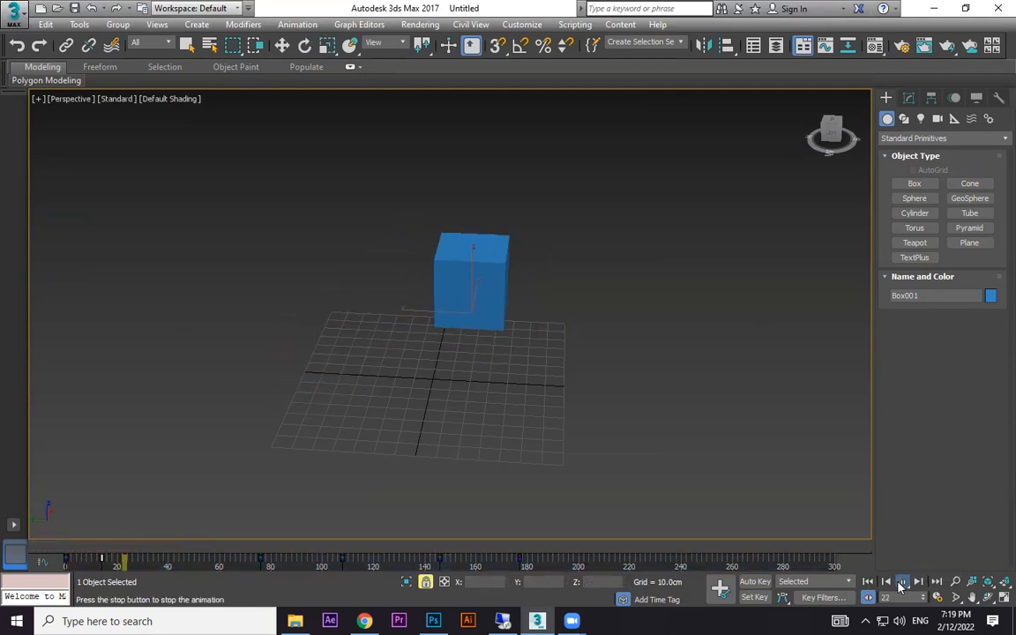
pyautogui.click(901, 582)
# - Shift the last four keys 50 frames earlier, so the first of them sits at frame 26, and replay the animation from frame 0
pyautogui.press('r')
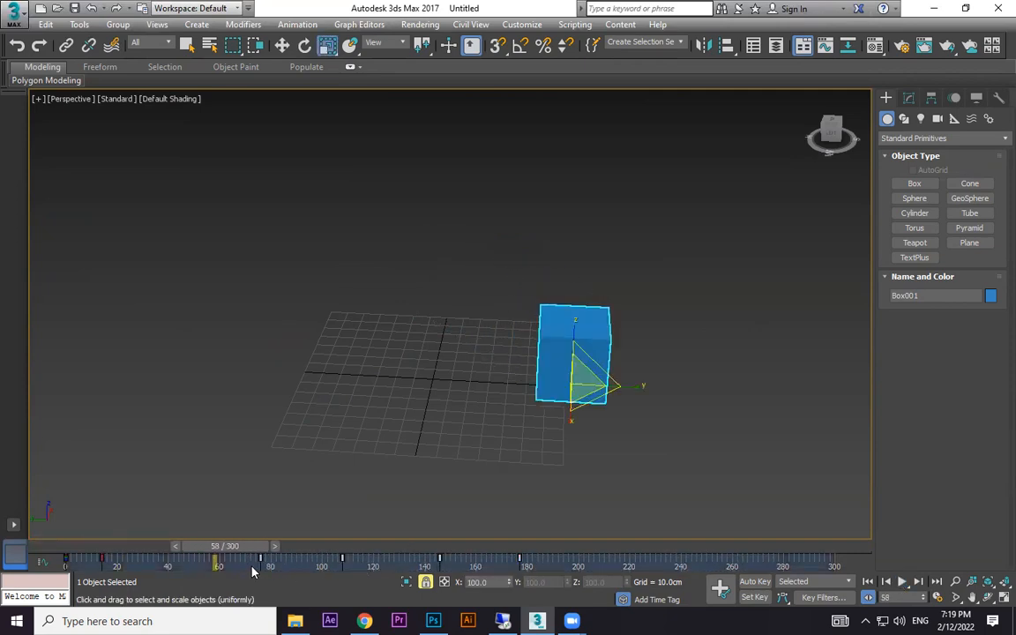
pyautogui.moveTo(259, 560); pyautogui.dragTo(132, 560)
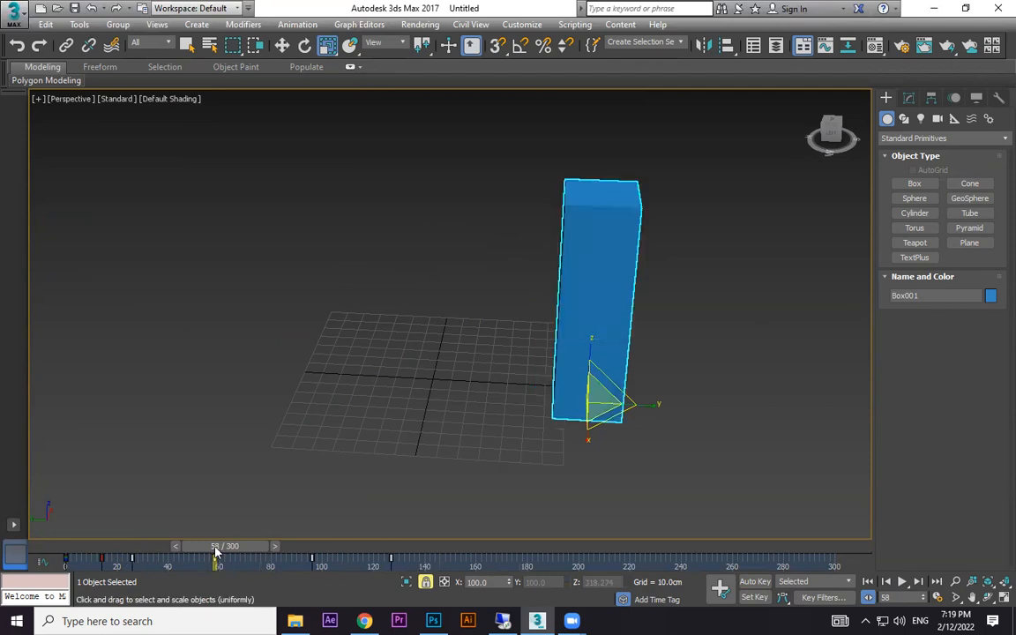
pyautogui.moveTo(226, 548); pyautogui.dragTo(55, 564)
pyautogui.click(903, 582)
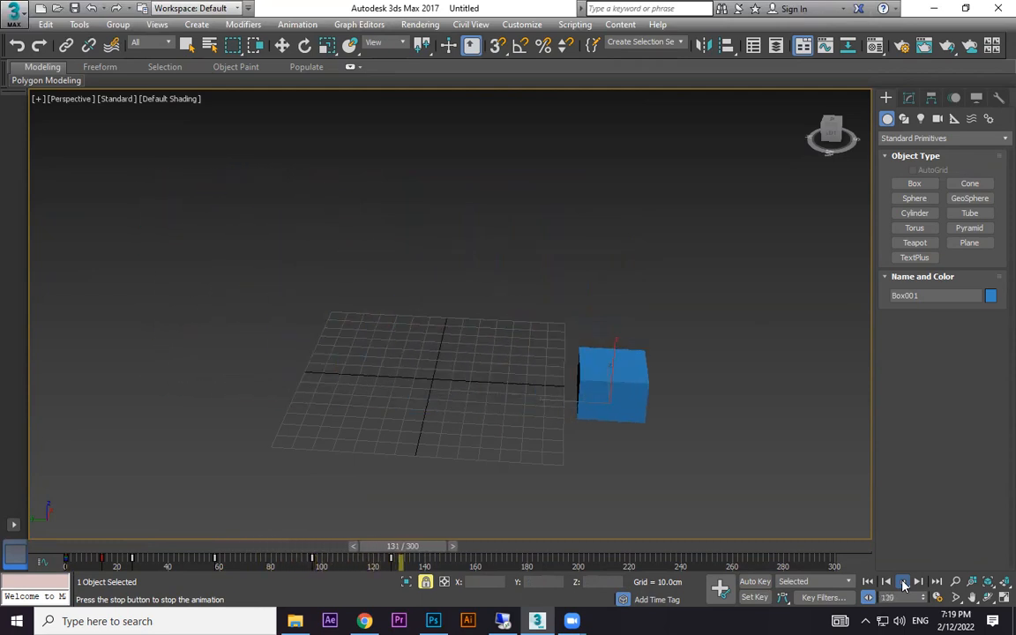
pyautogui.click(903, 582)
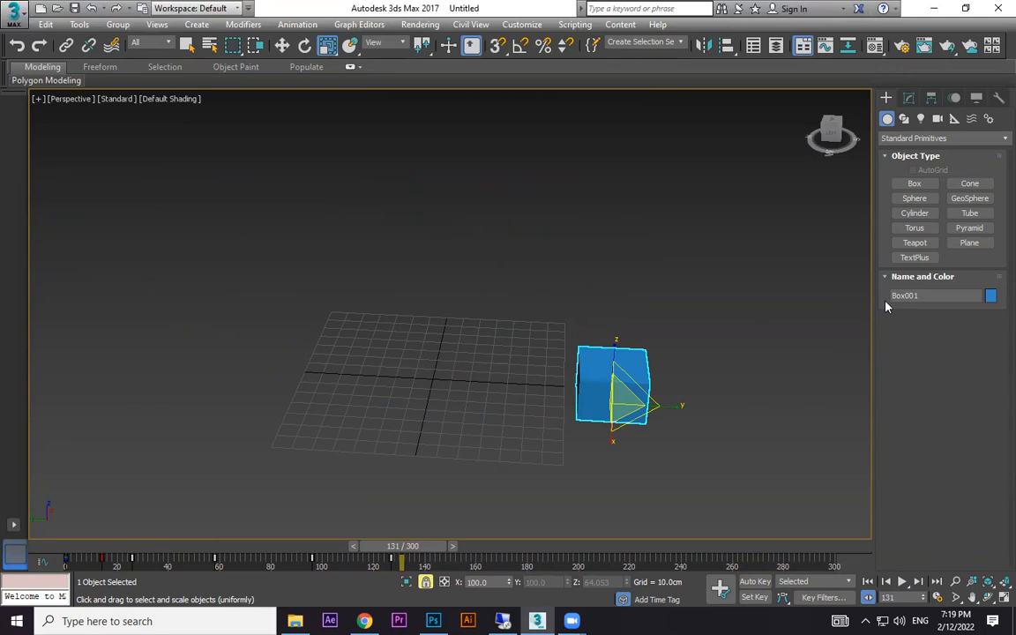
# - Delete the animated box and draw an open wavy line with eight points across the grid
pyautogui.press('Delete')
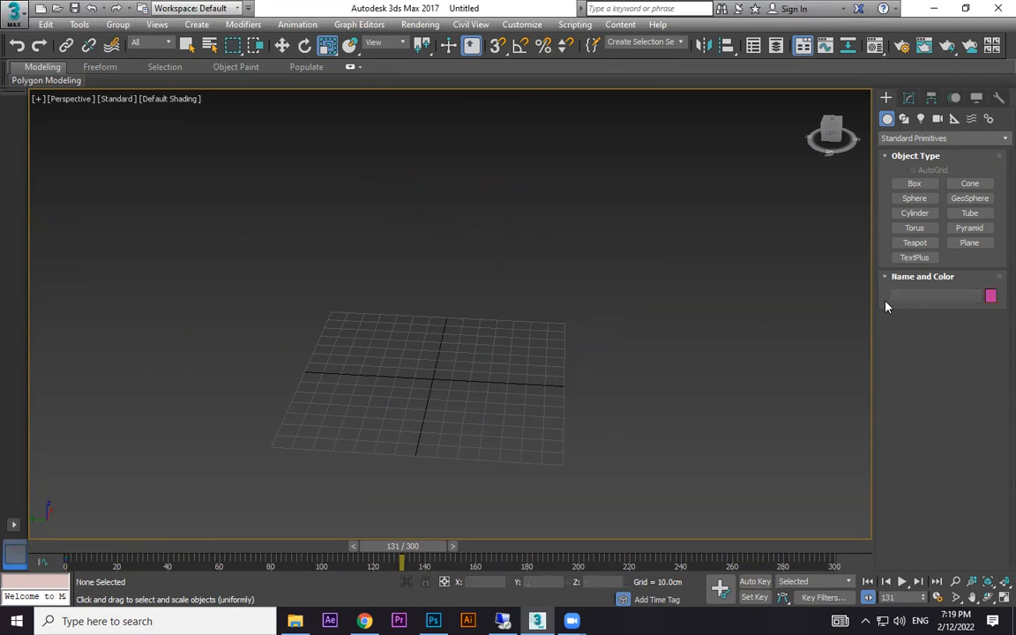
pyautogui.click(904, 119)
pyautogui.click(915, 195)
pyautogui.moveTo(817, 257)
pyautogui.mouseDown(button='middle')
pyautogui.moveTo(535, 406)
pyautogui.moveTo(822, 259)
pyautogui.mouseUp(button='middle')
pyautogui.click(676, 346)
pyautogui.click(620, 274)
pyautogui.click(488, 262)
pyautogui.click(420, 287)
pyautogui.click(330, 299)
pyautogui.click(248, 262)
pyautogui.click(236, 194)
pyautogui.click(255, 141)
pyautogui.rightClick(287, 116)
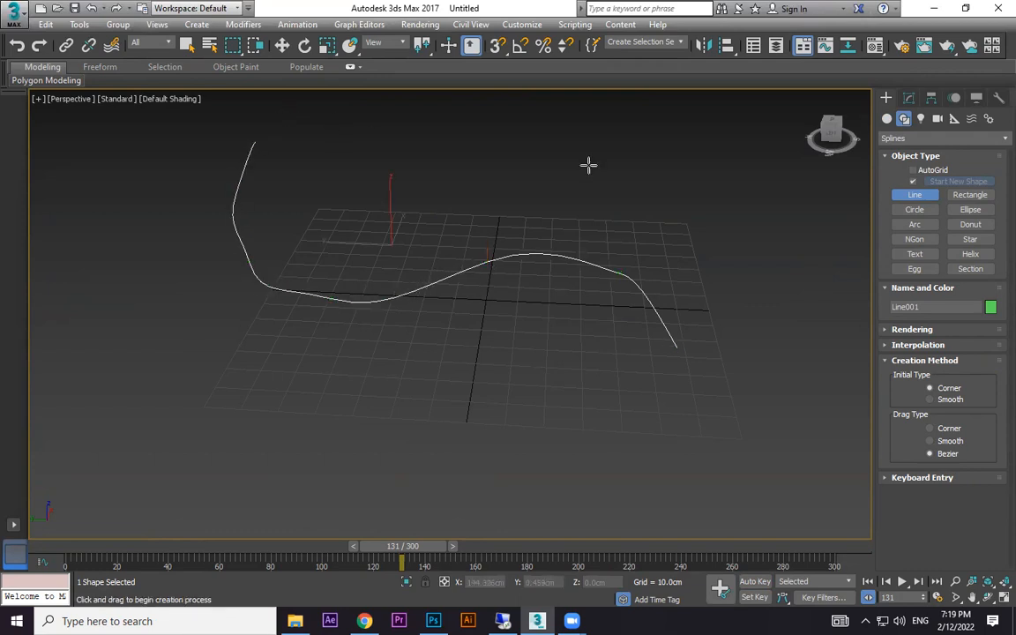
# - Create a box about 3.3 cm long, 13.2 cm wide and 2.7 cm high beside the line's near end, shown in wireframe
pyautogui.click(887, 119)
pyautogui.click(915, 183)
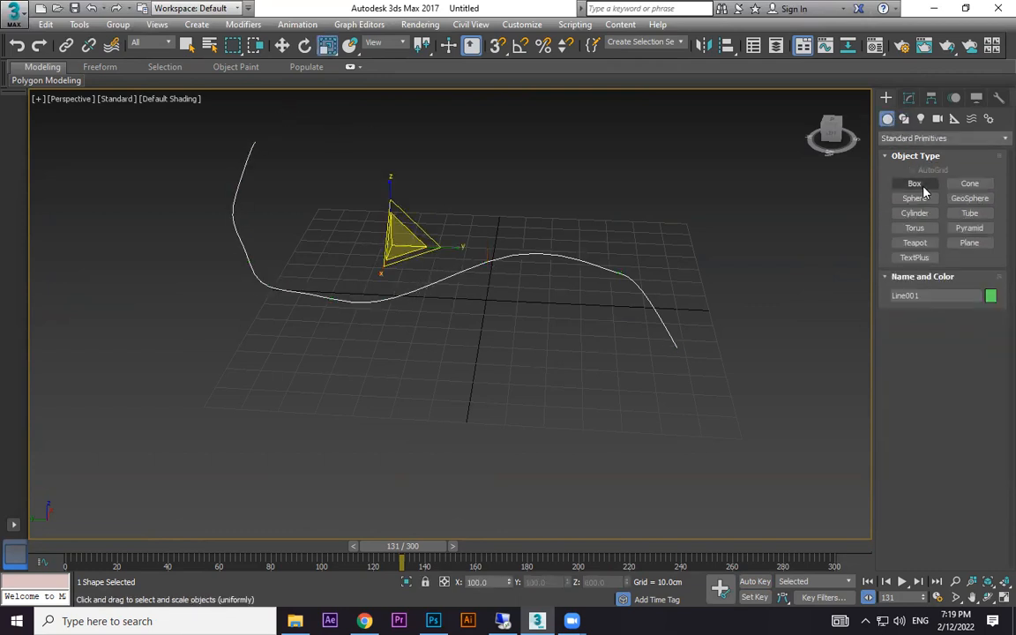
pyautogui.scroll(4, 651, 400)
pyautogui.moveTo(707, 329); pyautogui.dragTo(692, 377)
pyautogui.press('F3')
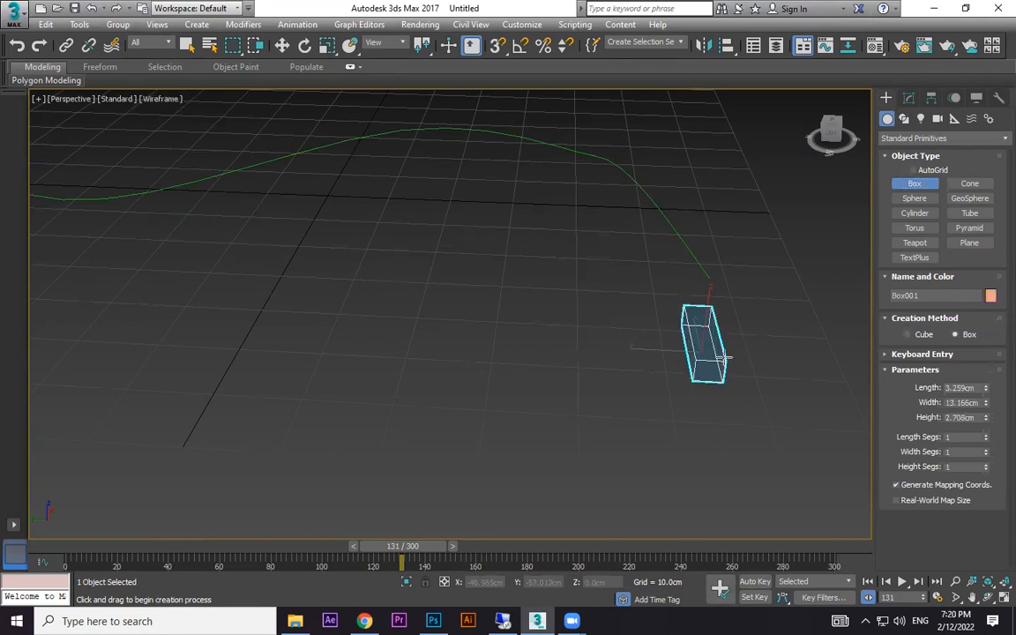
# - Set the box's segments to 10 length, 25 width and 16 height, and return the viewport to default shading
pyautogui.moveTo(985, 438)
pyautogui.mouseDown()
pyautogui.moveTo(985, 427)
pyautogui.moveTo(986, 454)
pyautogui.mouseUp()
pyautogui.scroll(-2, 655, 368)
pyautogui.moveTo(690, 336); pyautogui.dragTo(747, 426, button='middle')
pyautogui.press('w')
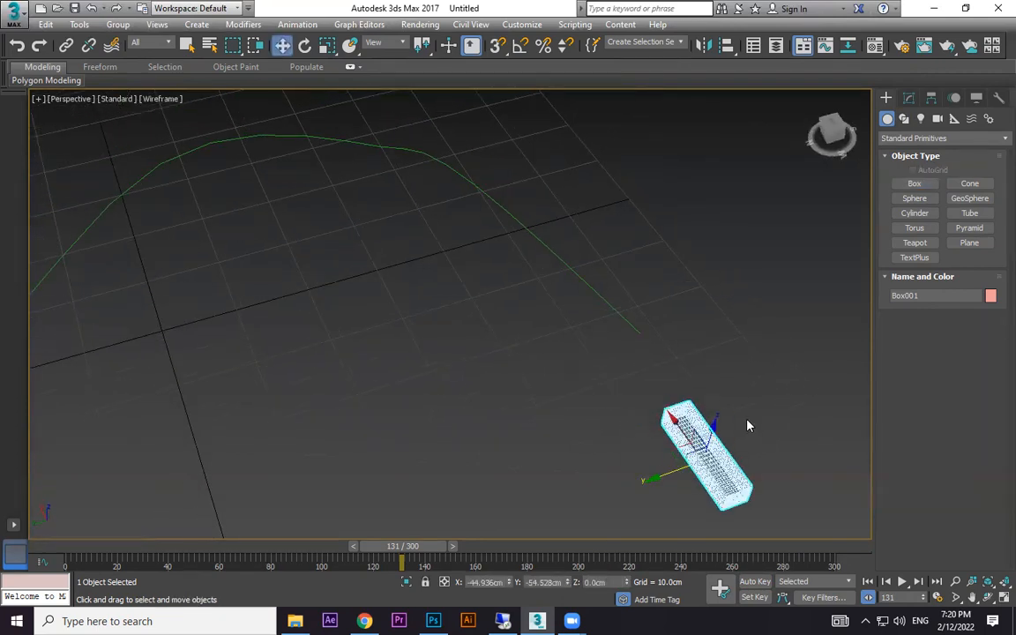
pyautogui.click(783, 438)
pyautogui.moveTo(638, 487); pyautogui.dragTo(639, 488)
pyautogui.press('F3')
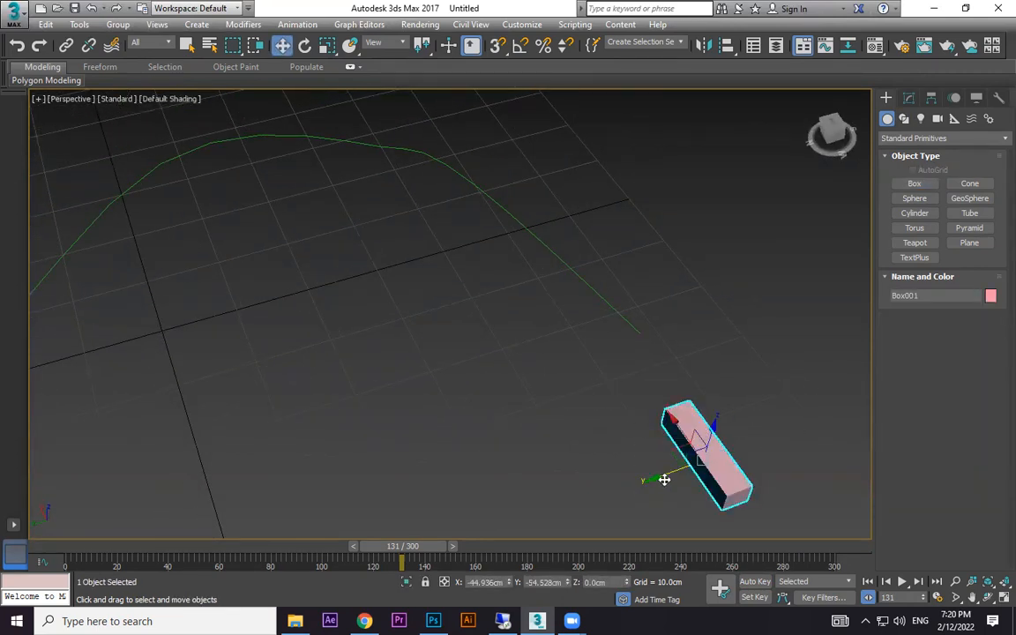
# - Apply PathDeform (WSM) to the box with the drawn line as its path, and return to frame 0
pyautogui.click(909, 97)
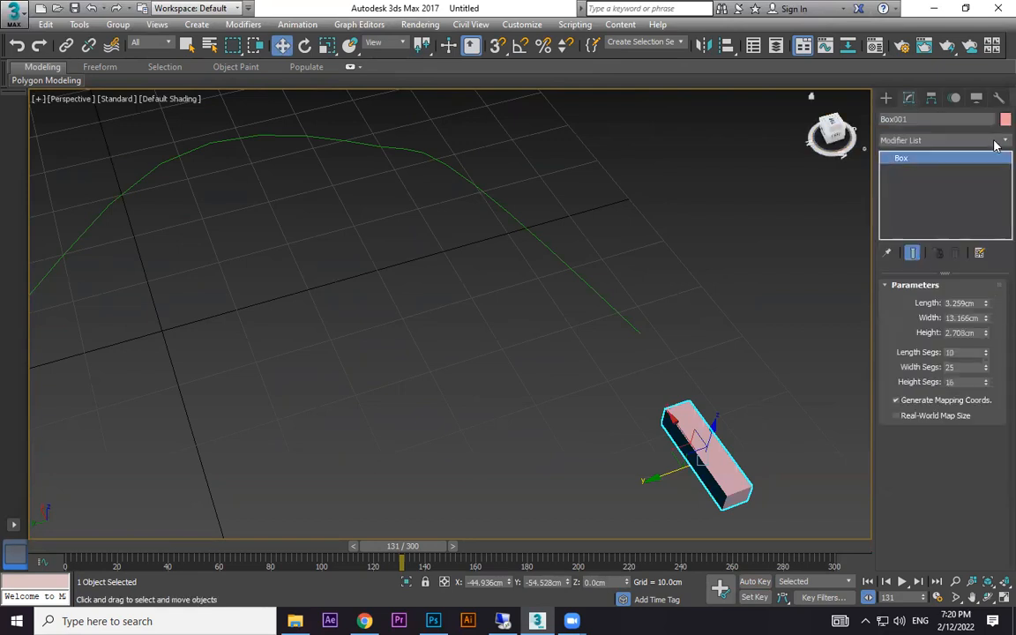
pyautogui.click(994, 143)
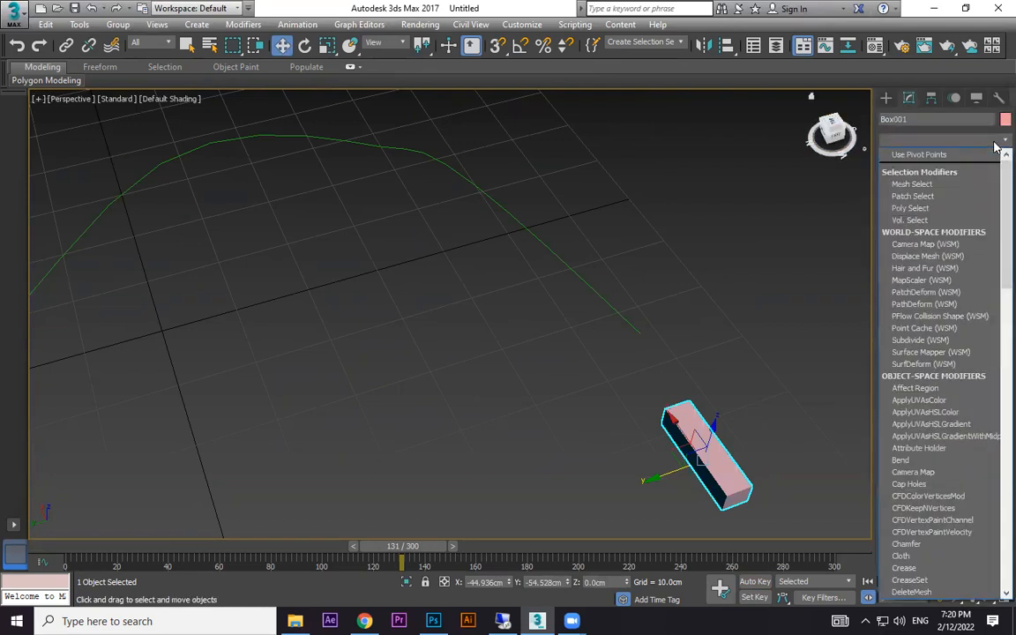
pyautogui.click(951, 305)
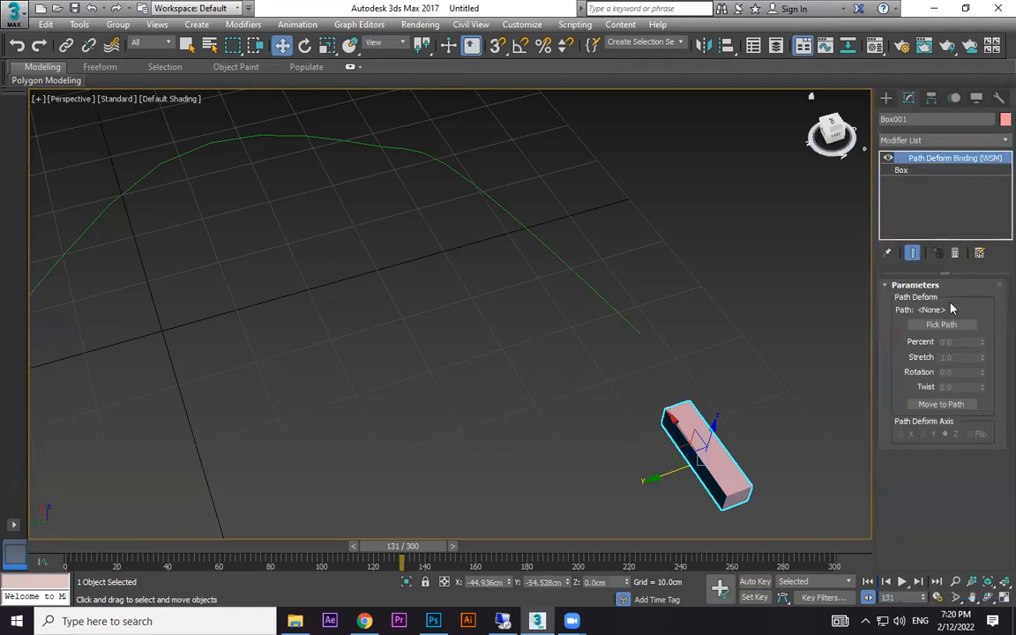
pyautogui.click(957, 325)
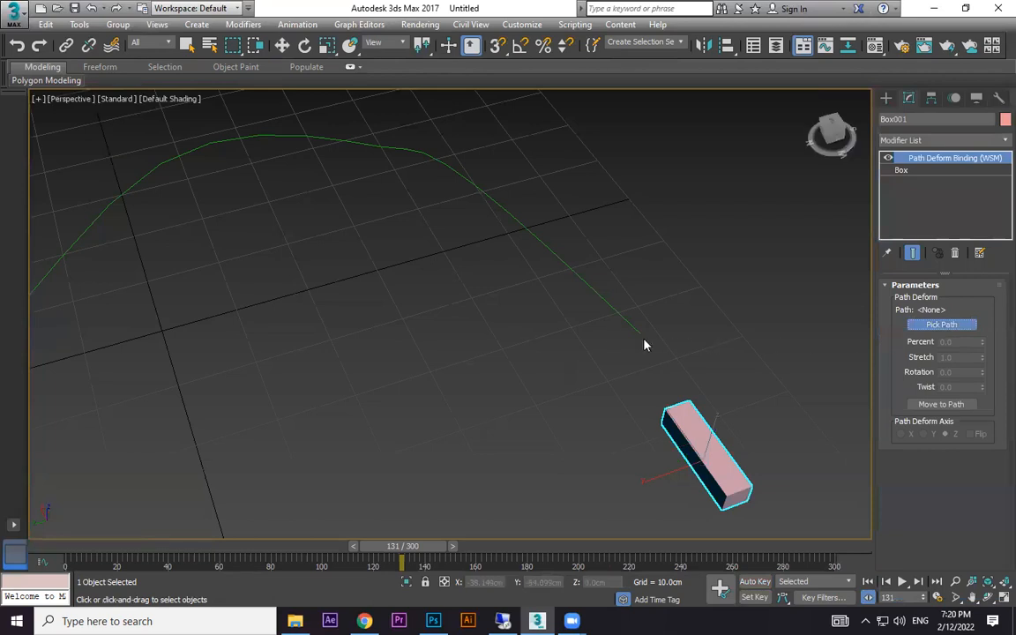
pyautogui.click(600, 300)
pyautogui.scroll(-4, 606, 351)
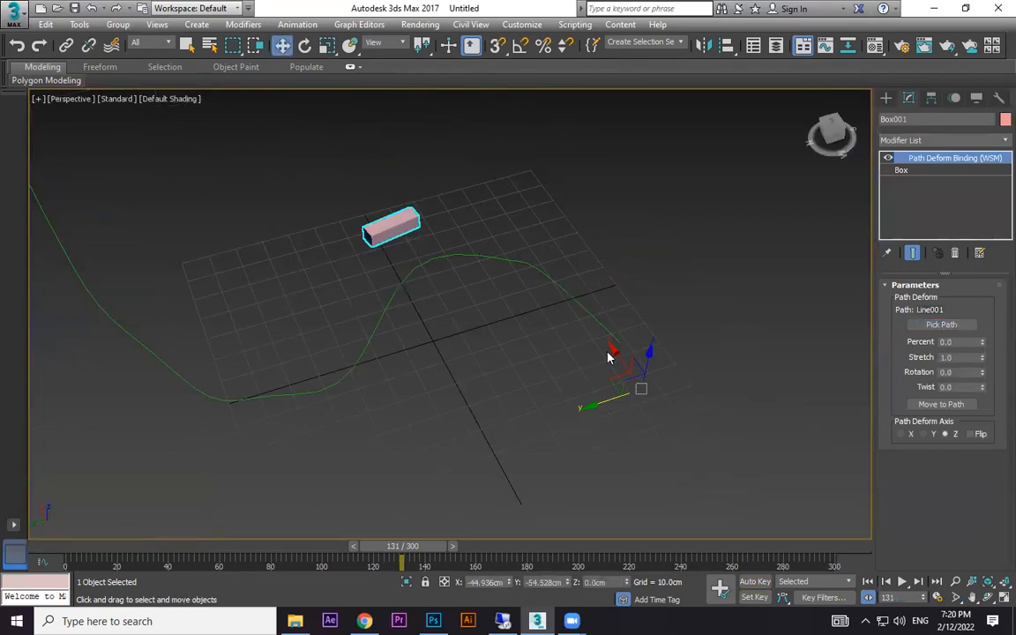
pyautogui.moveTo(452, 551); pyautogui.dragTo(39, 545)
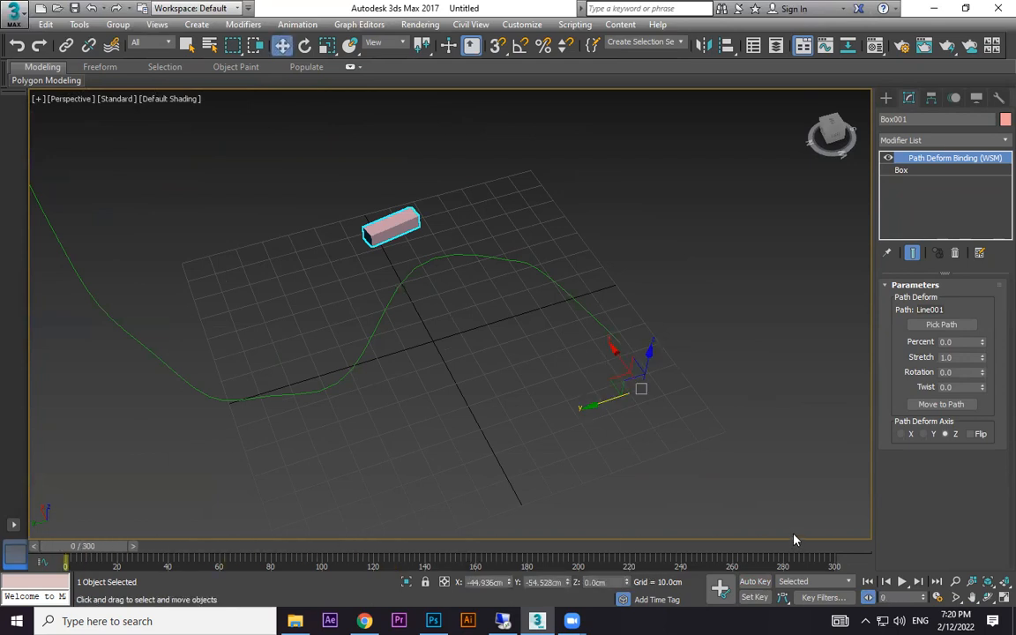
# - Try a path deform Stretch of 1.05 and a Percent of 28, and undo the Percent change
pyautogui.click(981, 340)
pyautogui.moveTo(982, 341); pyautogui.dragTo(979, 356)
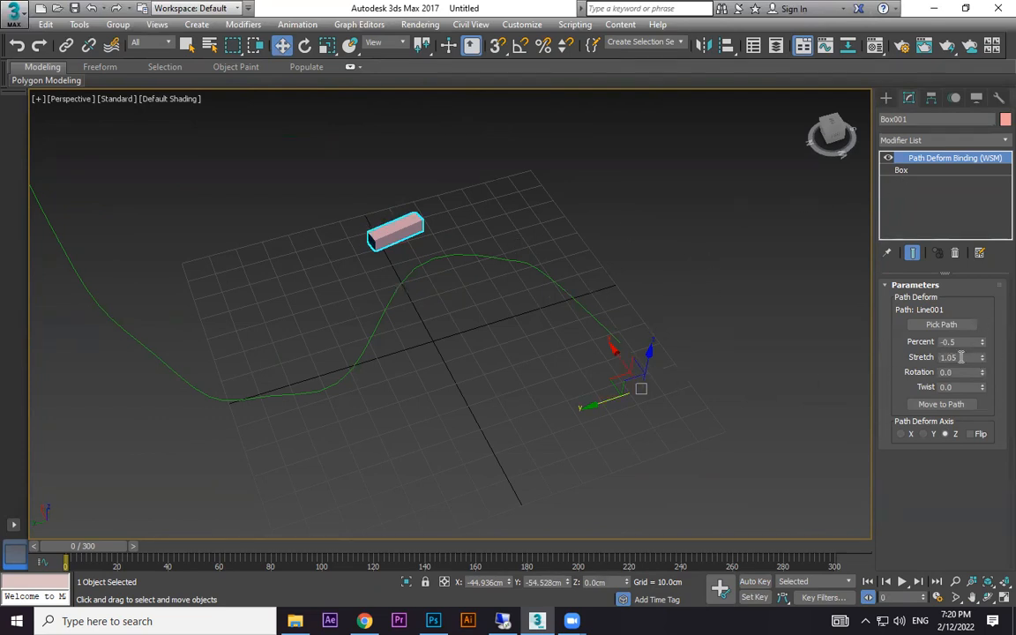
pyautogui.moveTo(981, 342); pyautogui.dragTo(10, 300)
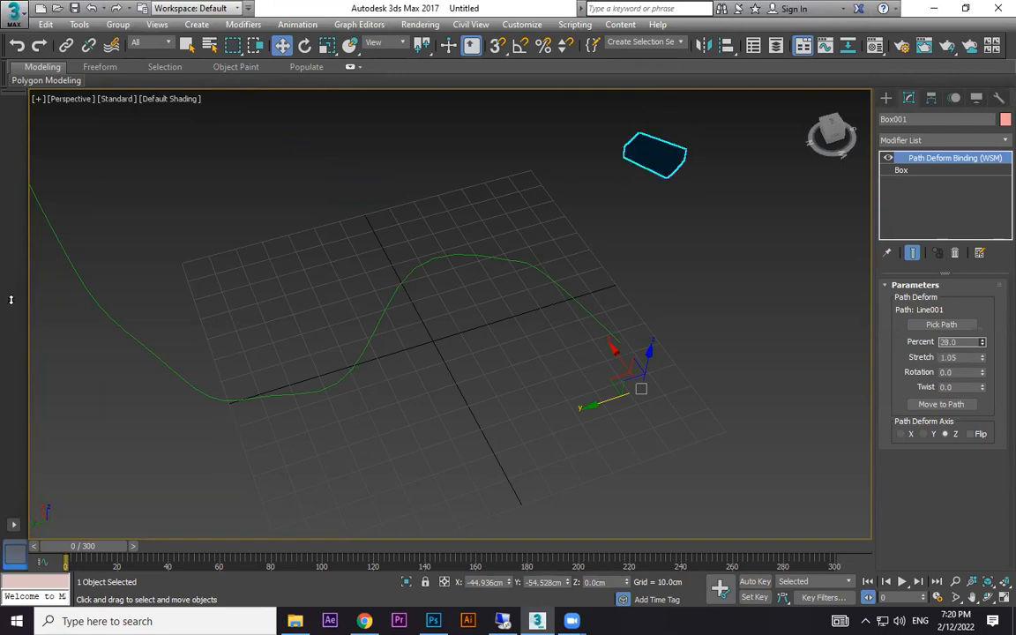
pyautogui.hotkey('ctrl', 'z')
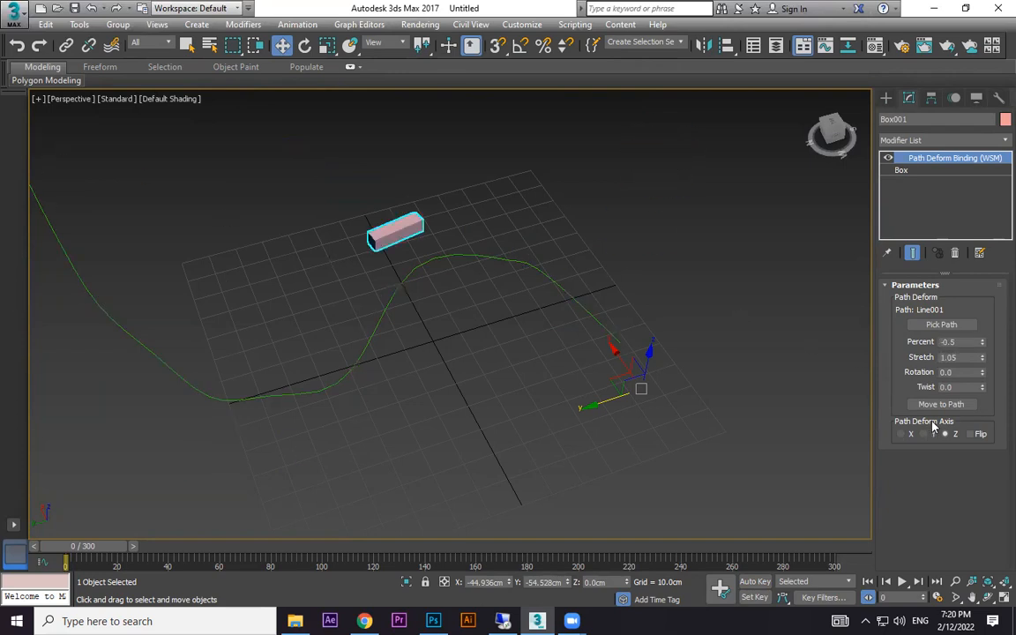
# - Move the box onto its path and set Percent to -2.0 and Stretch to about 143.5 so it follows the whole line
pyautogui.click(962, 408)
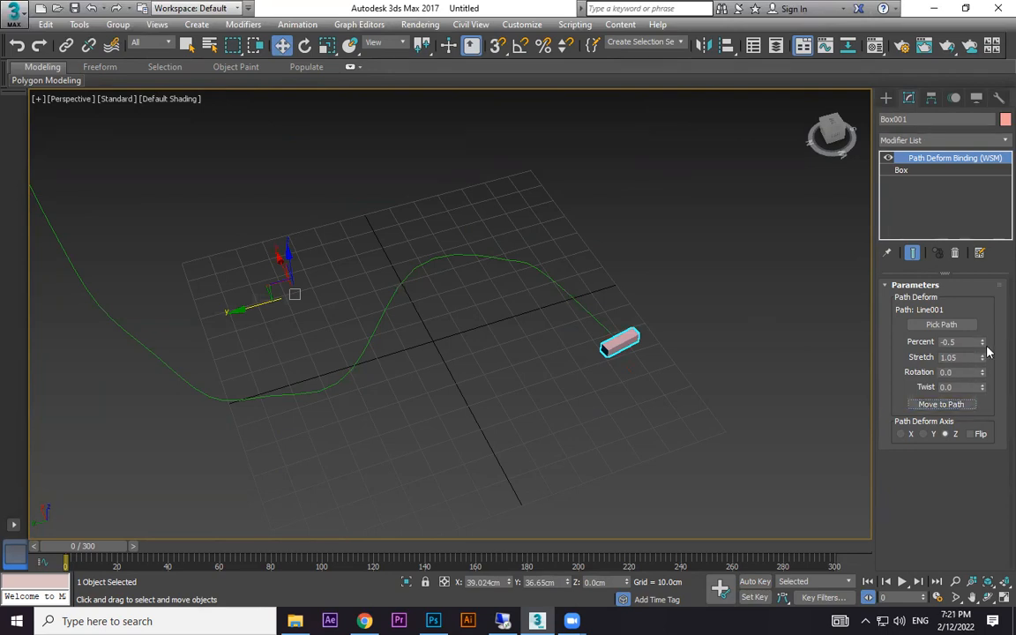
pyautogui.moveTo(985, 345); pyautogui.dragTo(4, 582)
pyautogui.moveTo(487, 355); pyautogui.dragTo(604, 397, button='middle')
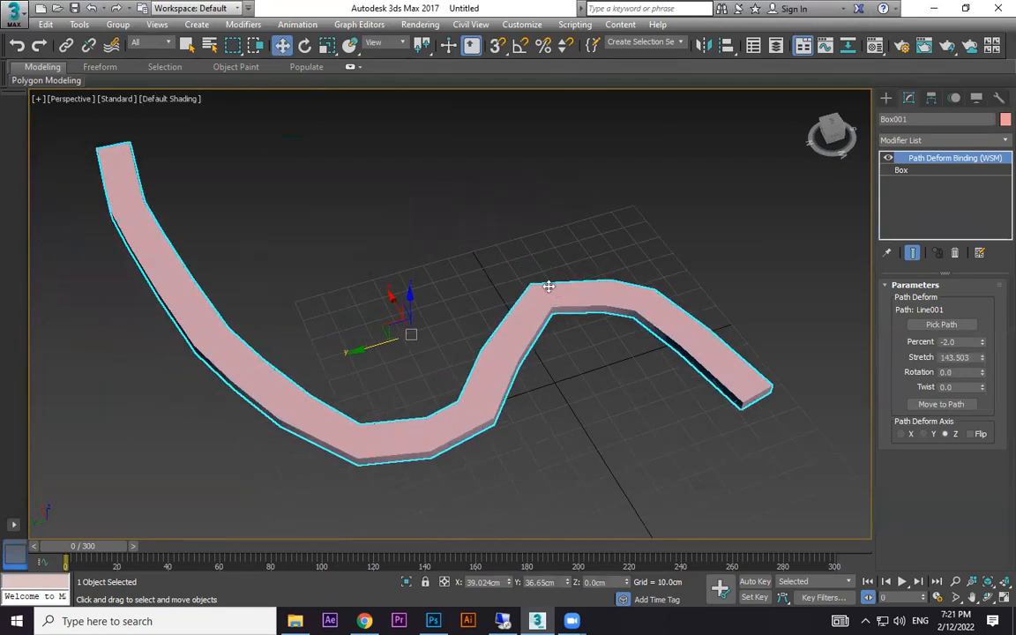
# - In wireframe display, set the base box's segments to 1 length, 8 width and 200 height to smooth the bends
pyautogui.scroll(3, 546, 312)
pyautogui.press('F3')
pyautogui.press('F4')
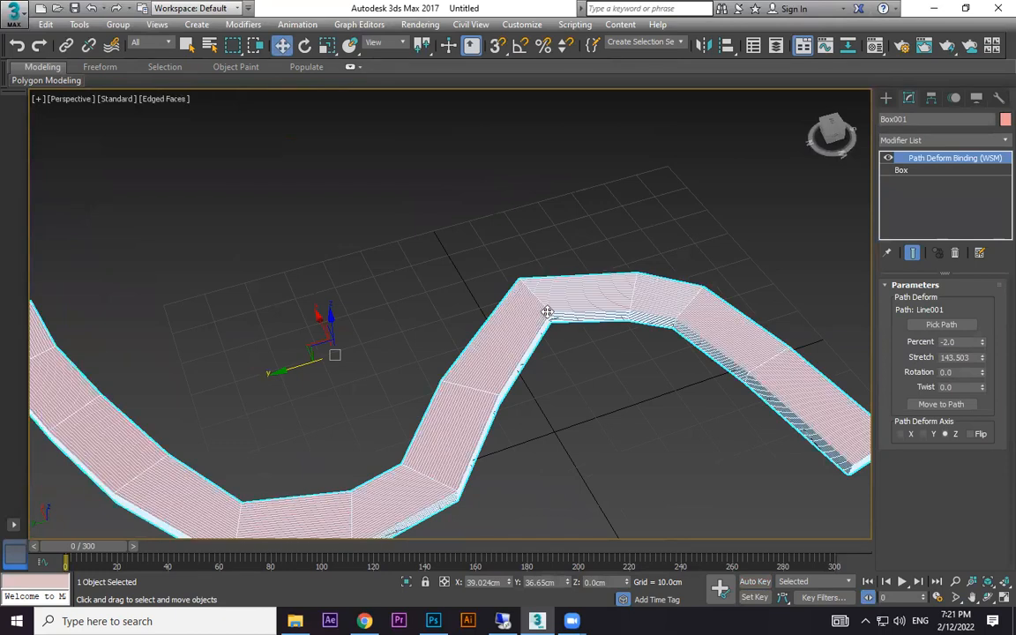
pyautogui.press('F3')
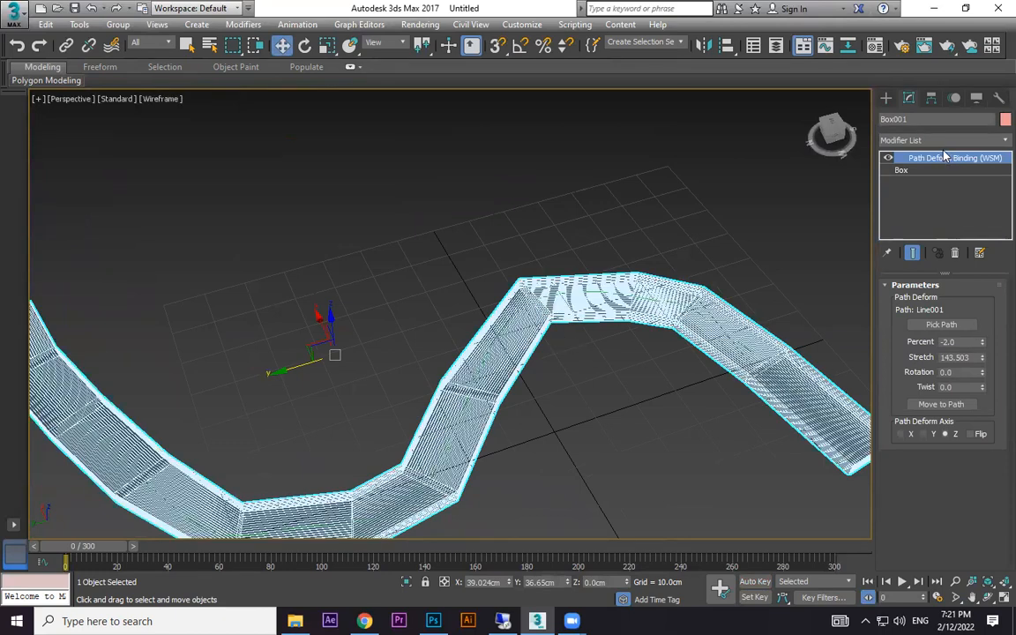
pyautogui.click(901, 171)
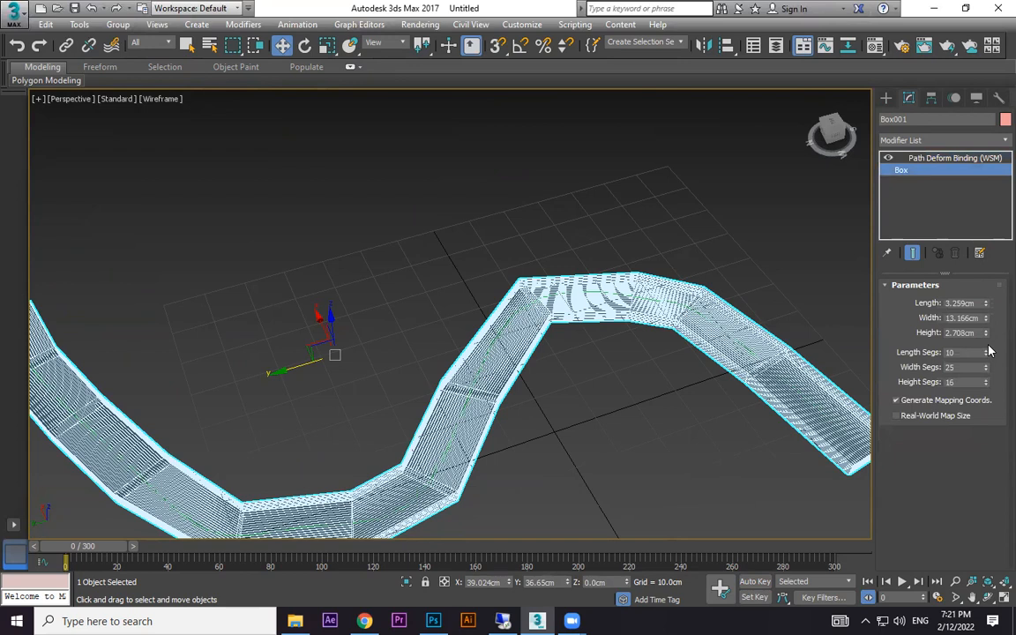
pyautogui.moveTo(987, 372)
pyautogui.mouseDown()
pyautogui.moveTo(979, 335)
pyautogui.moveTo(11, 209)
pyautogui.moveTo(994, 375)
pyautogui.moveTo(983, 367)
pyautogui.mouseUp()
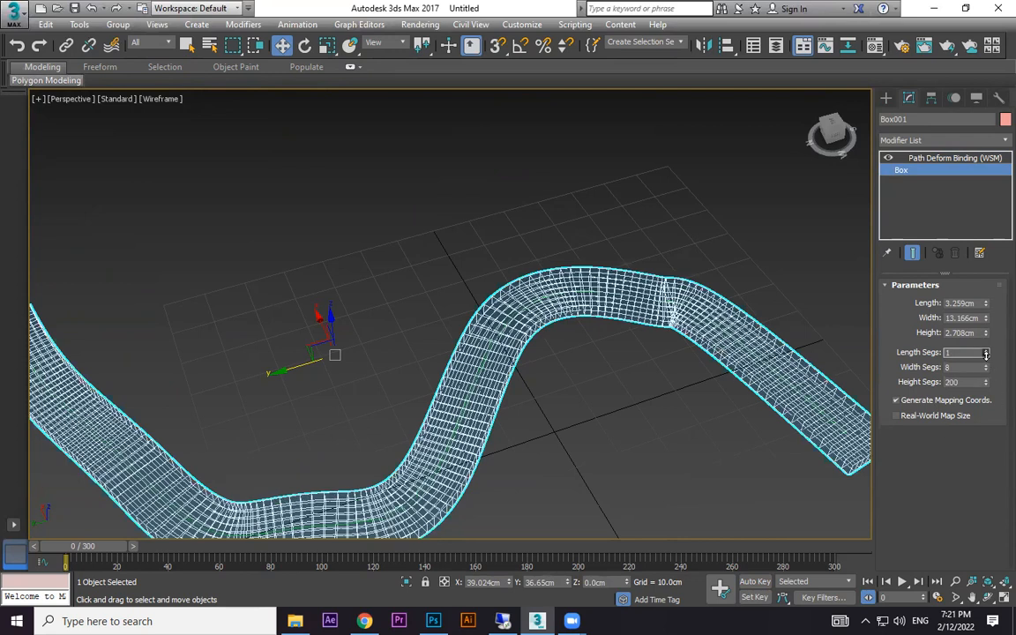
# - Narrow the base box's width to about 1.7 cm and return the viewport to shaded display
pyautogui.moveTo(986, 317); pyautogui.dragTo(992, 386)
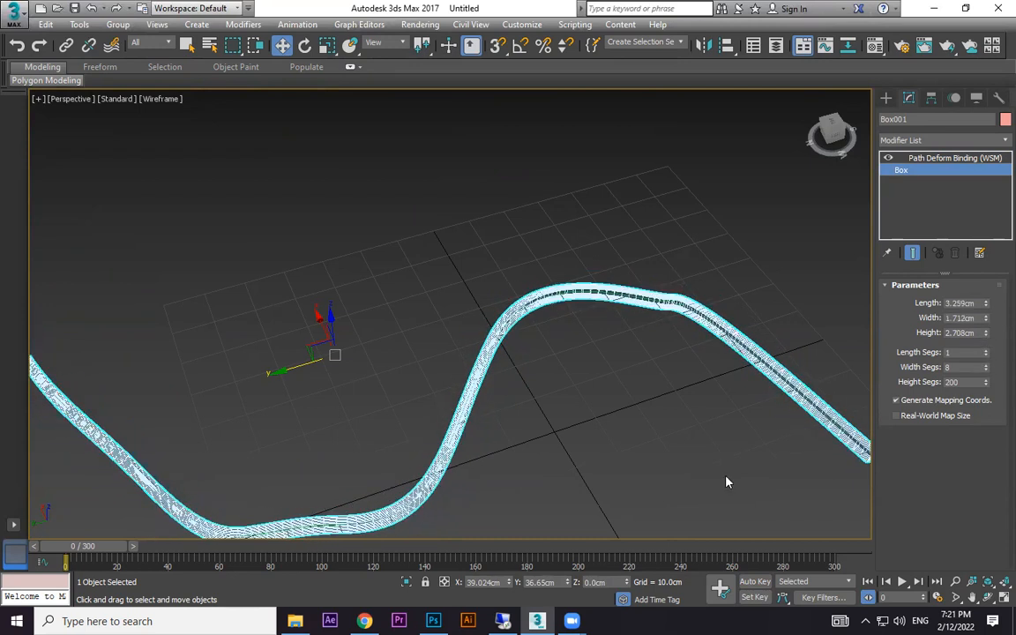
pyautogui.click(944, 157)
pyautogui.press('F3')
pyautogui.press('F3')
pyautogui.press('F3')
pyautogui.press('F4')
pyautogui.press('F4')
# - Set the path deform Percent to -45.0 and Stretch to about 205.2 on the narrowed box
pyautogui.scroll(-3, 708, 402)
pyautogui.moveTo(762, 411); pyautogui.dragTo(902, 378, button='middle')
pyautogui.moveTo(982, 343); pyautogui.dragTo(2, 406)
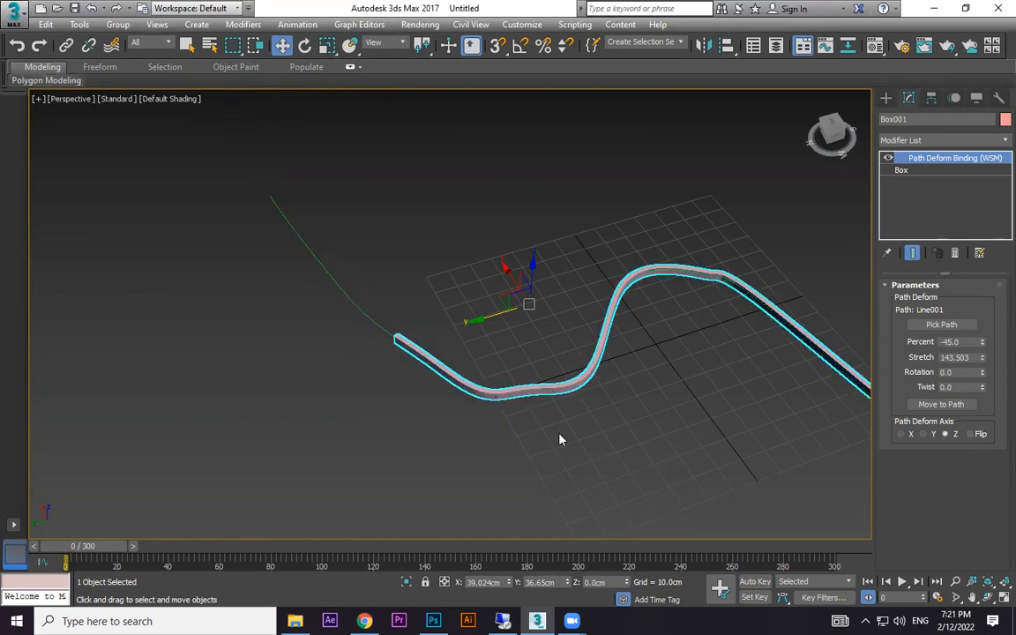
pyautogui.moveTo(981, 359); pyautogui.dragTo(948, 330)
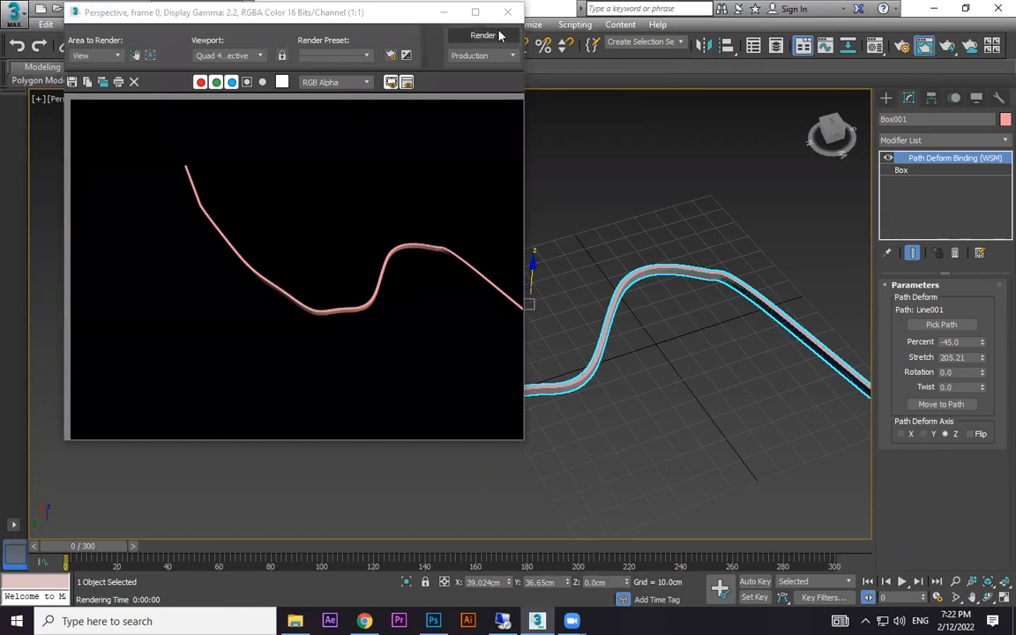
# - Render the perspective view, and clear the deformed box and its line from the scene
pyautogui.click(288, 24)
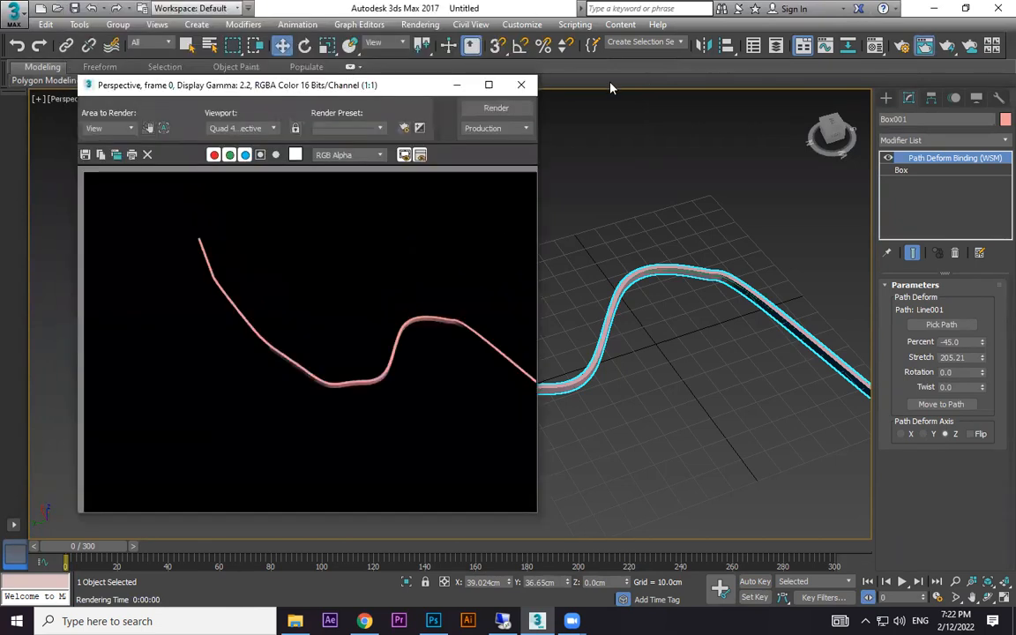
pyautogui.click(527, 84)
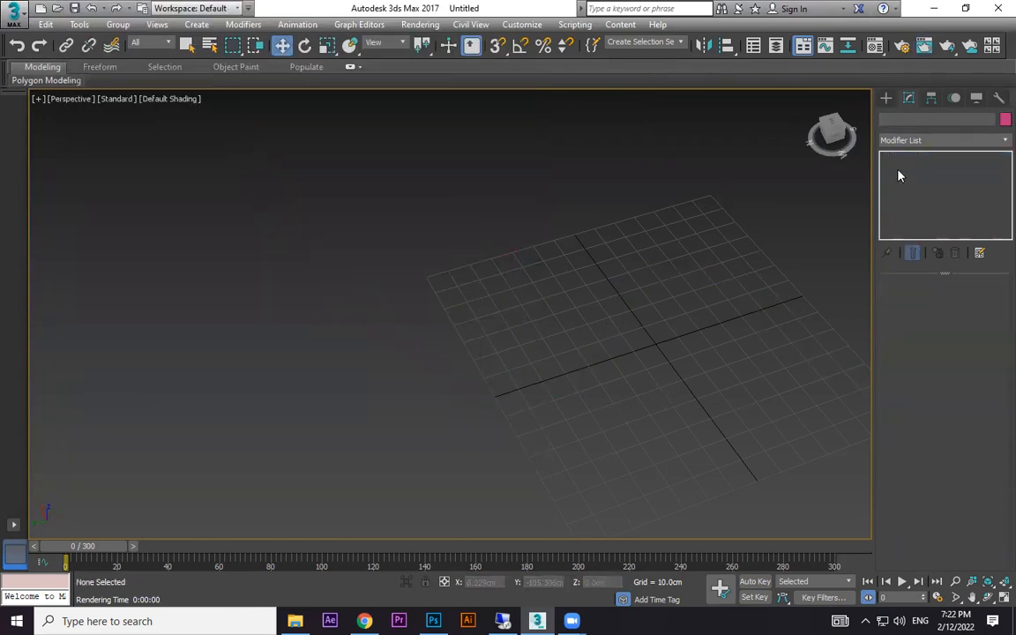
# - In the Top view, draw an eleven-vertex line with curved points that spirals inward around the grid centre
pyautogui.click(887, 99)
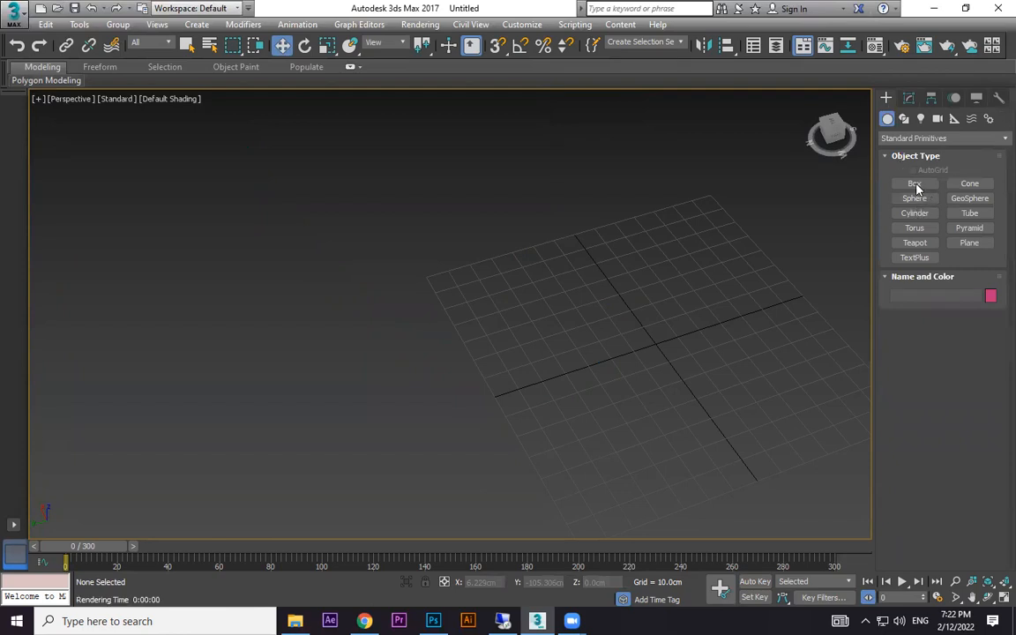
pyautogui.click(903, 118)
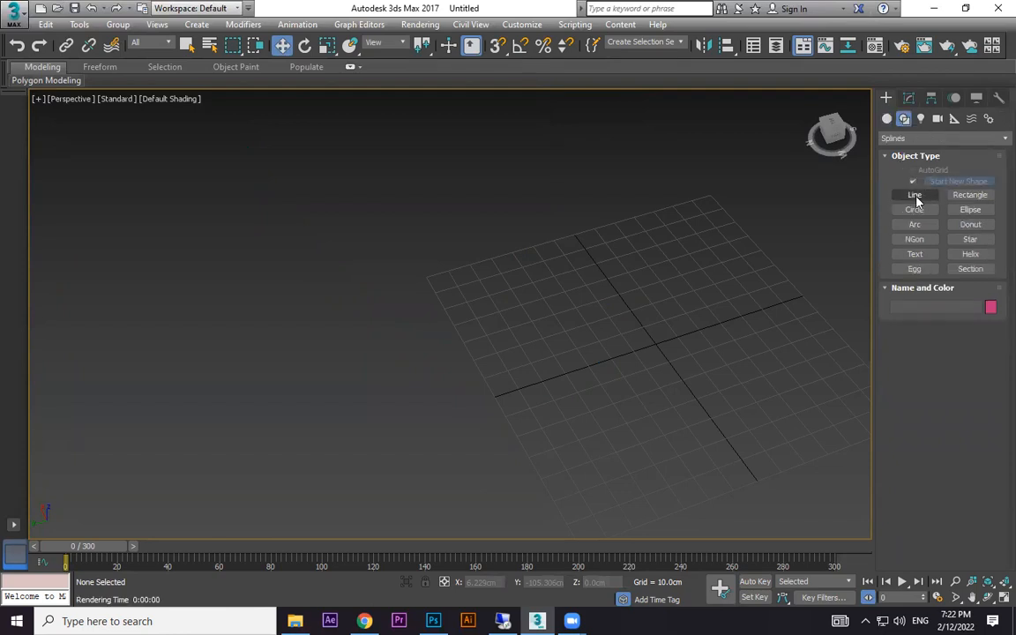
pyautogui.click(915, 195)
pyautogui.press('t')
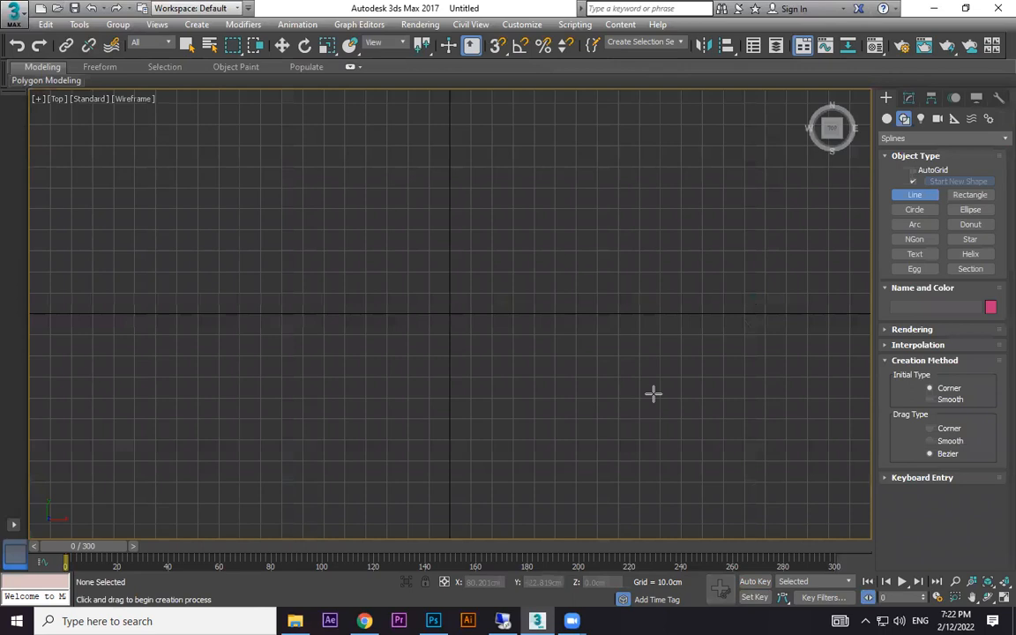
pyautogui.moveTo(755, 427); pyautogui.dragTo(739, 389)
pyautogui.moveTo(642, 244); pyautogui.dragTo(573, 218)
pyautogui.moveTo(394, 223); pyautogui.dragTo(315, 254)
pyautogui.moveTo(202, 337); pyautogui.dragTo(192, 371)
pyautogui.moveTo(541, 508); pyautogui.dragTo(556, 507)
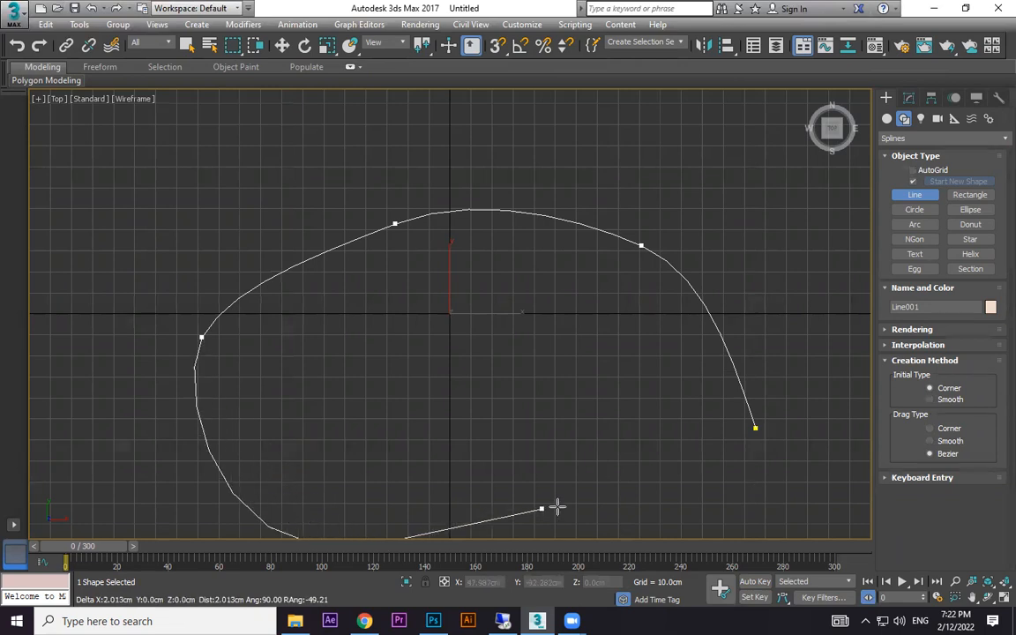
pyautogui.moveTo(594, 402); pyautogui.dragTo(575, 357)
pyautogui.moveTo(443, 293); pyautogui.dragTo(330, 338)
pyautogui.moveTo(309, 414); pyautogui.dragTo(319, 467)
pyautogui.moveTo(417, 490); pyautogui.dragTo(466, 483)
pyautogui.moveTo(502, 432); pyautogui.dragTo(501, 390)
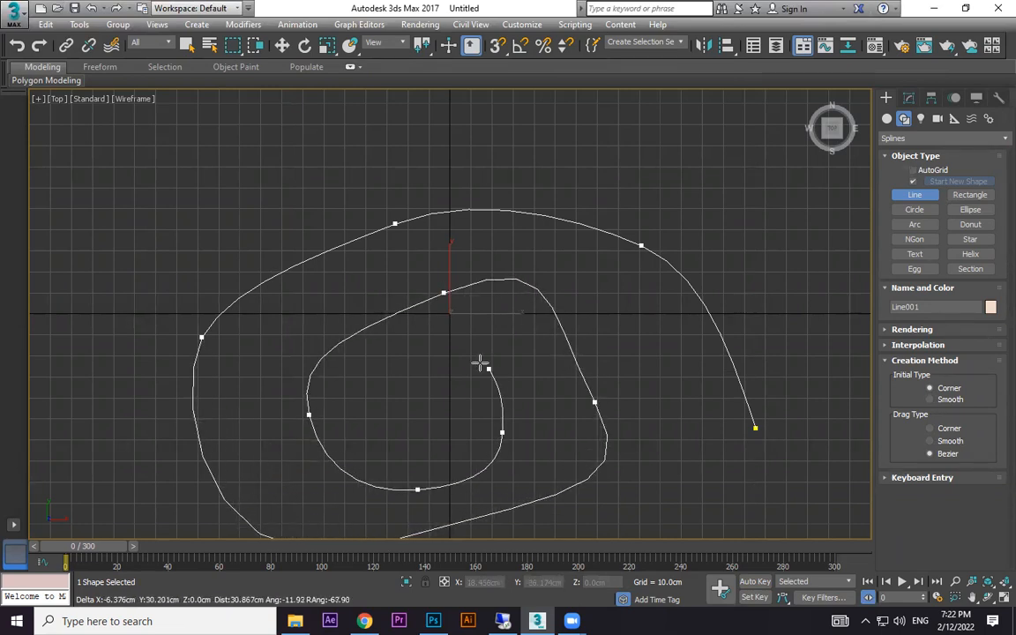
pyautogui.rightClick(473, 353)
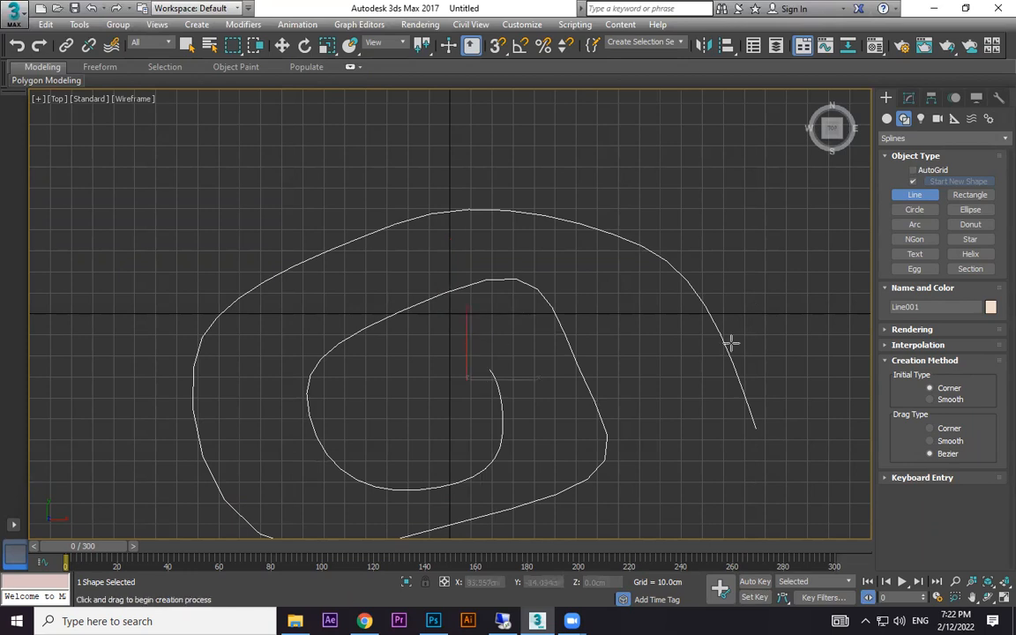
# - Edit the line at vertex level and move the vertices around the spiral's inner loop to round it out
pyautogui.click(910, 98)
pyautogui.click(888, 160)
pyautogui.click(910, 171)
pyautogui.moveTo(497, 363); pyautogui.dragTo(551, 214, button='middle')
pyautogui.click(498, 142)
pyautogui.moveTo(496, 143); pyautogui.dragTo(462, 121)
pyautogui.moveTo(465, 434); pyautogui.dragTo(461, 431)
pyautogui.moveTo(432, 396); pyautogui.dragTo(503, 491)
pyautogui.moveTo(712, 202); pyautogui.dragTo(633, 287)
pyautogui.moveTo(690, 228); pyautogui.dragTo(691, 229)
# - Reposition the vertices along the spiral's outer loop to even out its curve, and clear the vertex selection
pyautogui.moveTo(696, 243); pyautogui.dragTo(683, 354, button='middle')
pyautogui.moveTo(728, 168); pyautogui.dragTo(662, 222)
pyautogui.moveTo(681, 202); pyautogui.dragTo(700, 143)
pyautogui.click(437, 184)
pyautogui.moveTo(437, 185); pyautogui.dragTo(404, 131)
pyautogui.click(244, 299)
pyautogui.moveTo(245, 298); pyautogui.dragTo(217, 277)
pyautogui.moveTo(547, 347); pyautogui.dragTo(555, 349)
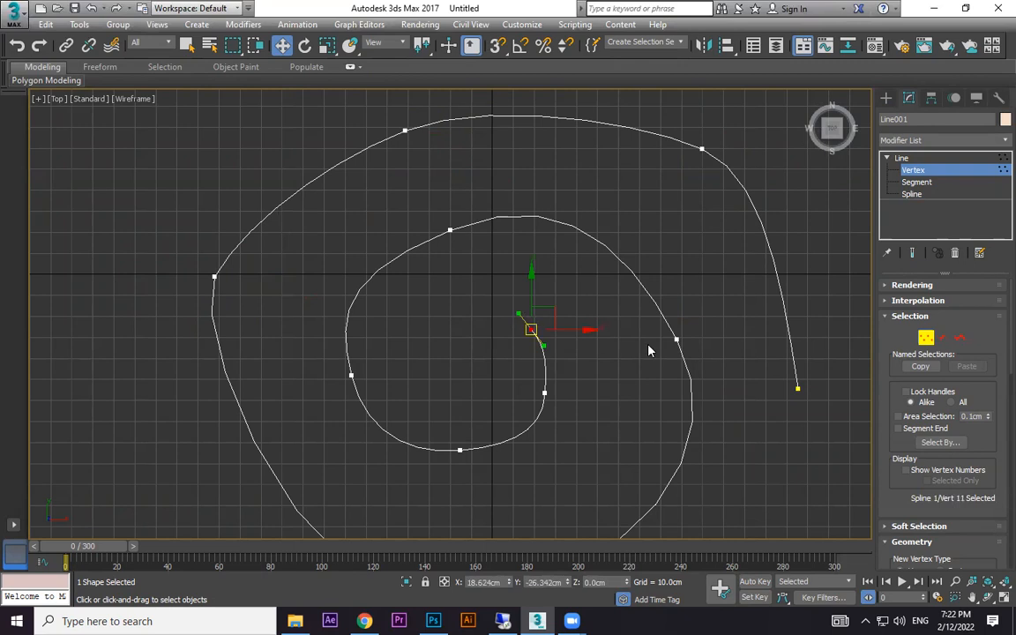
pyautogui.click(746, 324)
# - In the perspective view with edged faces shown, try a small box beside the spiral's outer end and undo it
pyautogui.press('p')
pyautogui.scroll(-3, 739, 349)
pyautogui.moveTo(739, 349); pyautogui.dragTo(607, 386, button='middle')
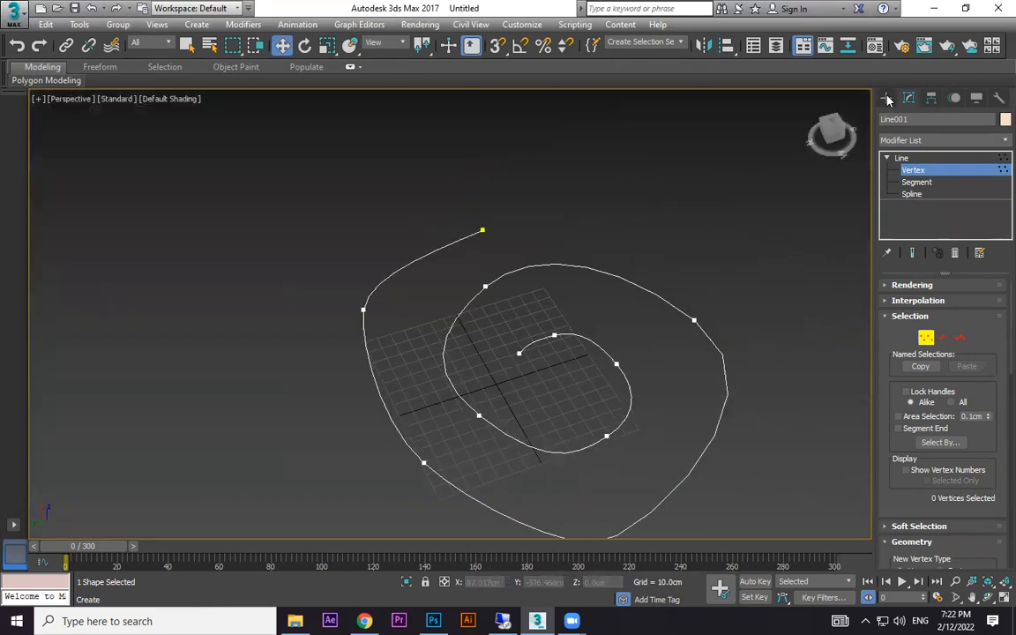
pyautogui.click(886, 98)
pyautogui.click(887, 120)
pyautogui.click(922, 186)
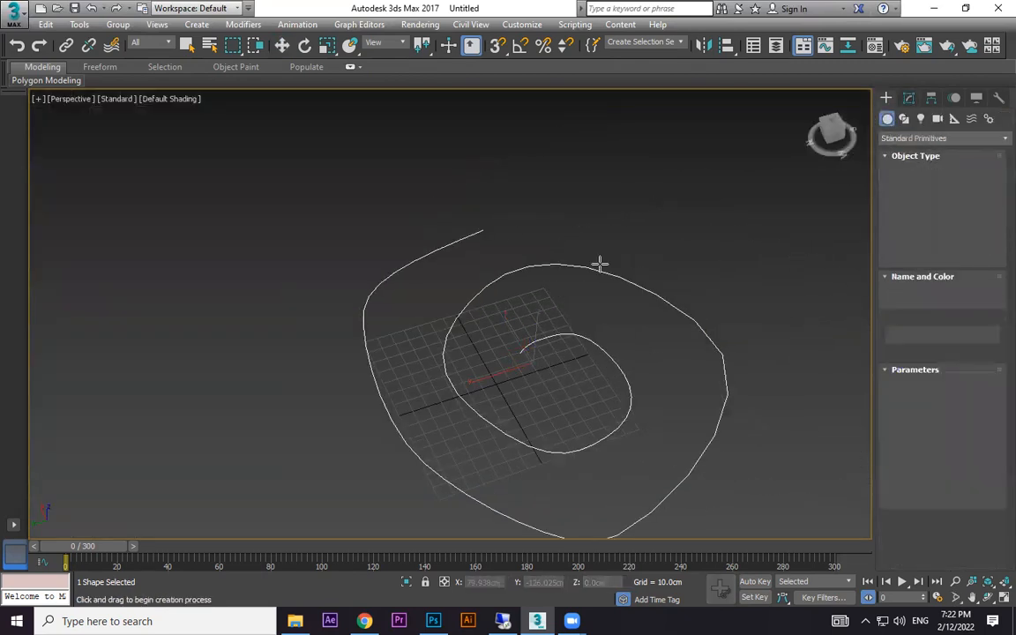
pyautogui.moveTo(532, 227); pyautogui.dragTo(524, 346, button='middle')
pyautogui.scroll(3, 523, 347)
pyautogui.moveTo(505, 313); pyautogui.dragTo(553, 326)
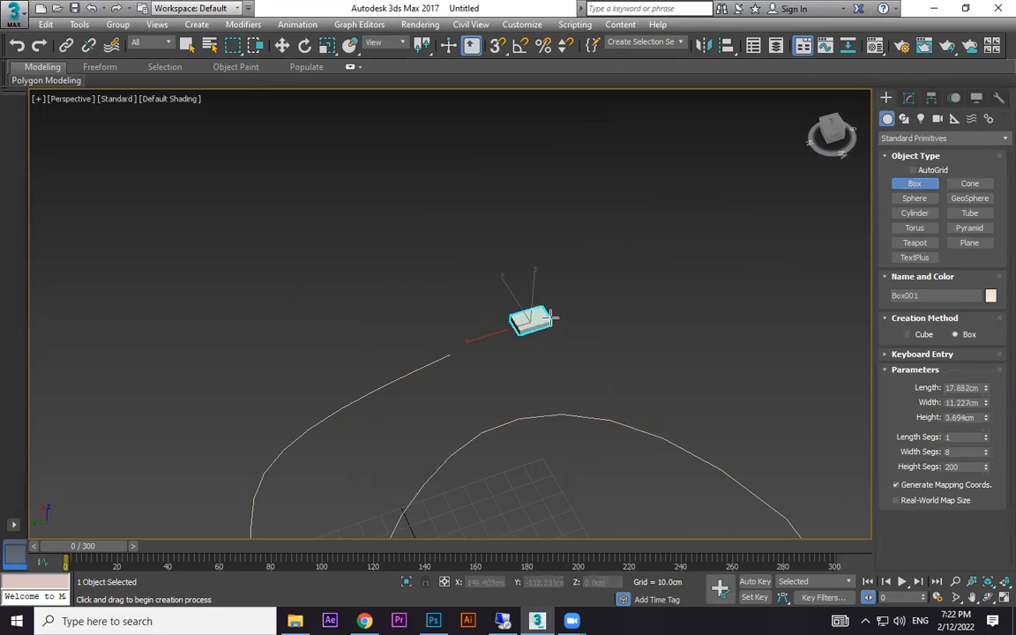
pyautogui.click(552, 311)
pyautogui.press('F3')
pyautogui.press('F3')
pyautogui.scroll(6, 537, 315)
pyautogui.scroll(-3, 540, 325)
pyautogui.hotkey('ctrl', 'z')
# - Create a box about 12.4 × 9.2 × 3.9 cm near the spiral's outer end, with 23 length and 12 height segments
pyautogui.moveTo(562, 259); pyautogui.dragTo(464, 320)
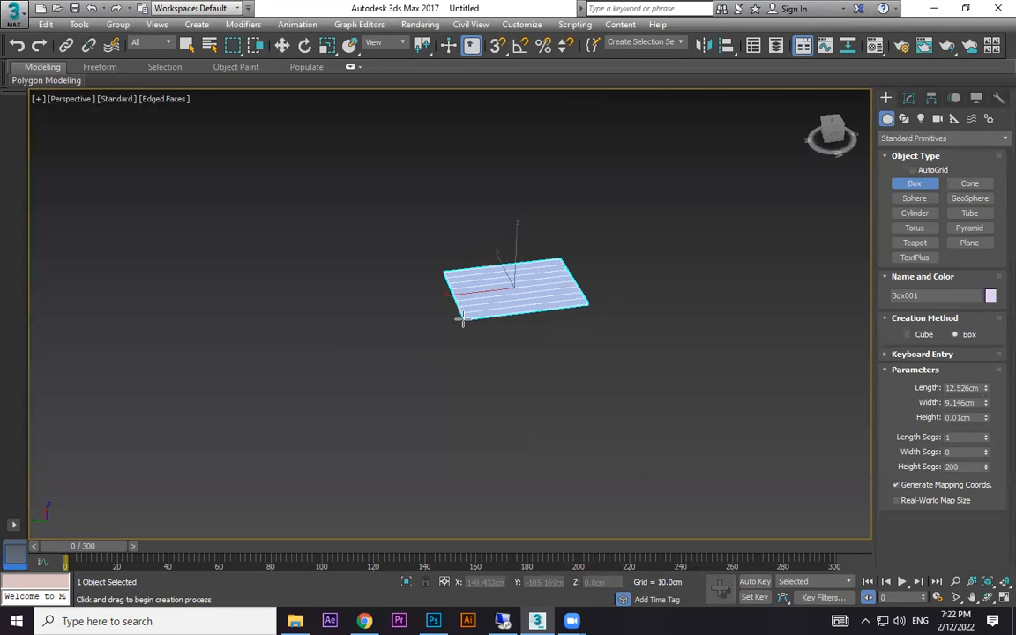
pyautogui.scroll(3, 560, 301)
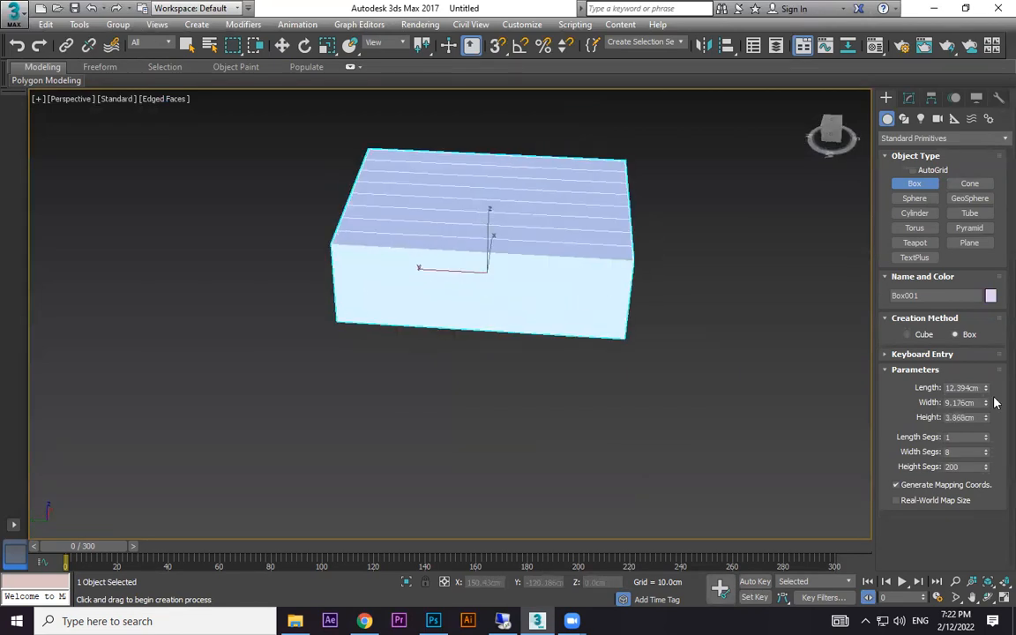
pyautogui.moveTo(987, 498); pyautogui.dragTo(992, 86)
pyautogui.moveTo(985, 466); pyautogui.dragTo(991, 418)
# - Examine the box's segment grid and its placement relative to the spiral line from several angles and distances
pyautogui.scroll(-4, 542, 284)
pyautogui.keyDown('alt'); pyautogui.moveTo(569, 307); pyautogui.dragTo(509, 339, button='middle'); pyautogui.keyUp('alt')
pyautogui.press('w')
pyautogui.scroll(-3, 603, 315)
pyautogui.keyDown('alt'); pyautogui.moveTo(603, 314); pyautogui.dragTo(443, 261, button='middle'); pyautogui.keyUp('alt')
pyautogui.scroll(-5, 549, 278)
pyautogui.moveTo(559, 275); pyautogui.dragTo(504, 365, button='middle')
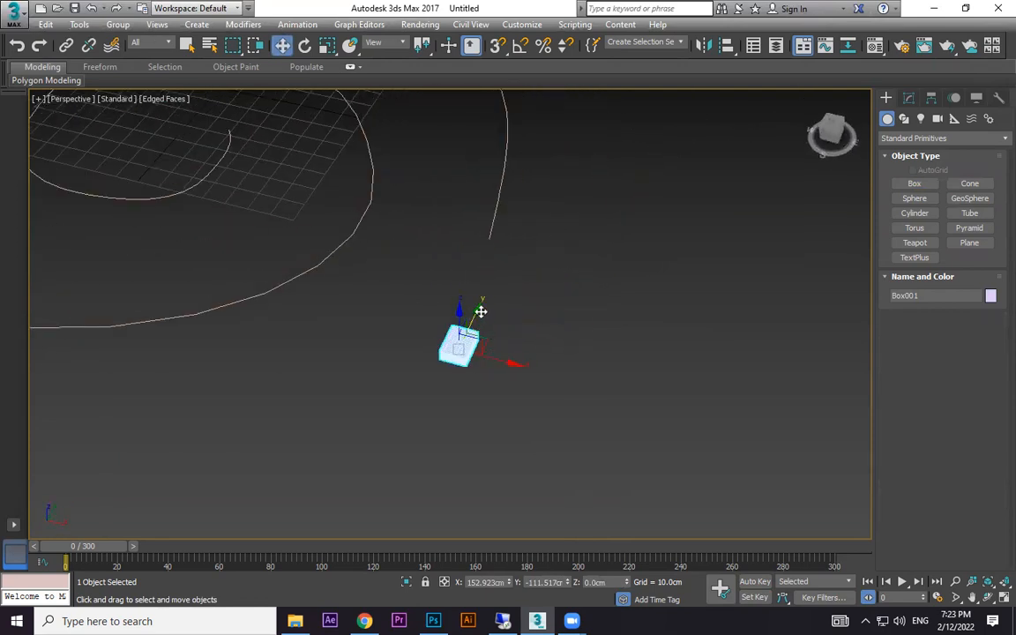
pyautogui.scroll(8, 489, 358)
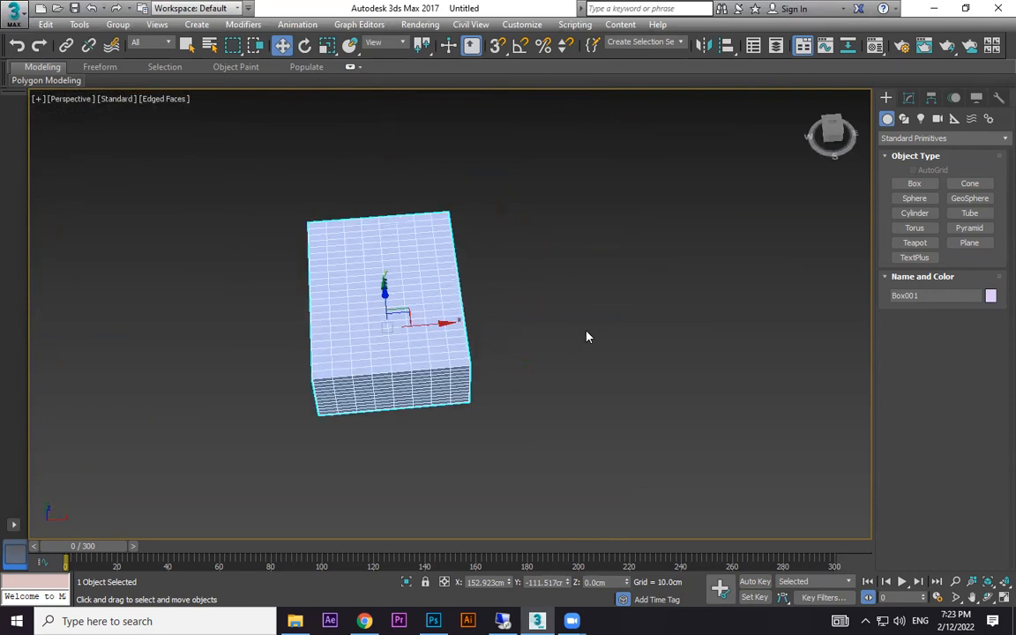
pyautogui.scroll(-8, 538, 341)
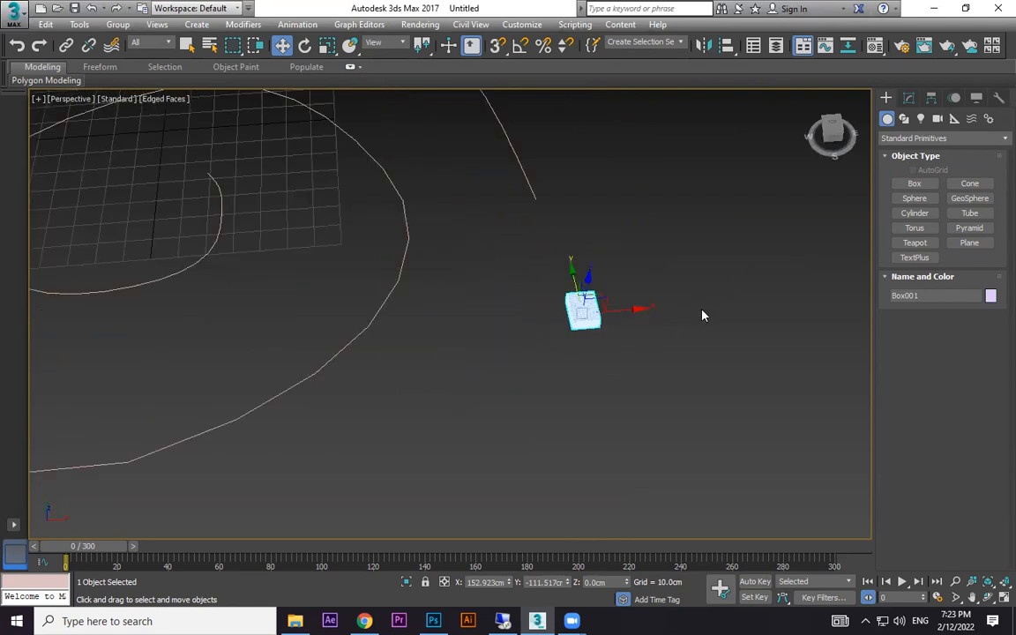
pyautogui.scroll(-4, 703, 315)
# - Apply PathDeform (WSM) to the box with the spiral line as its path, and move the box onto the path
pyautogui.click(908, 97)
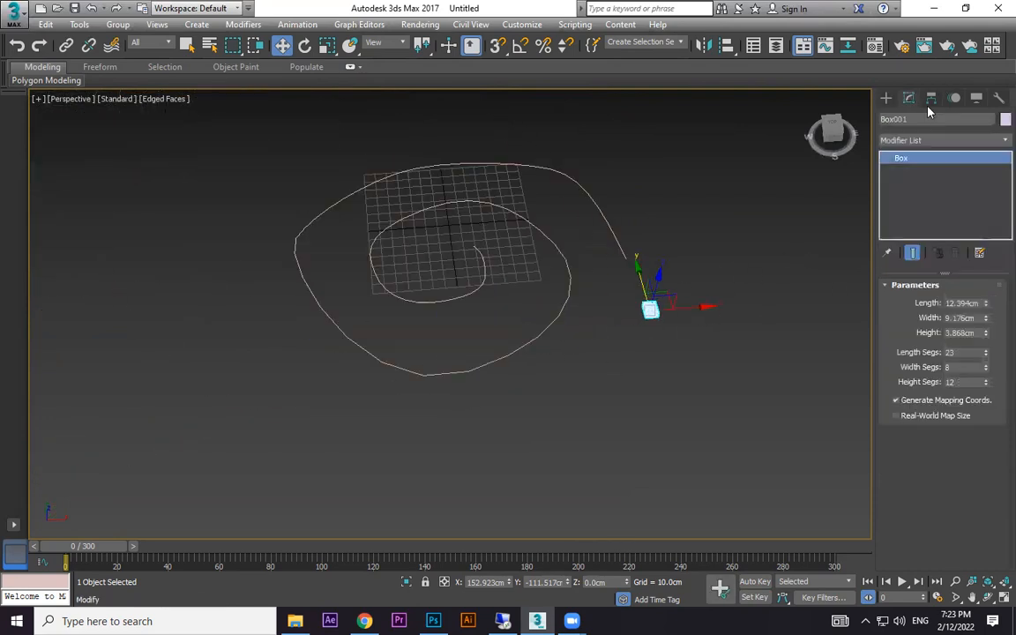
pyautogui.click(996, 141)
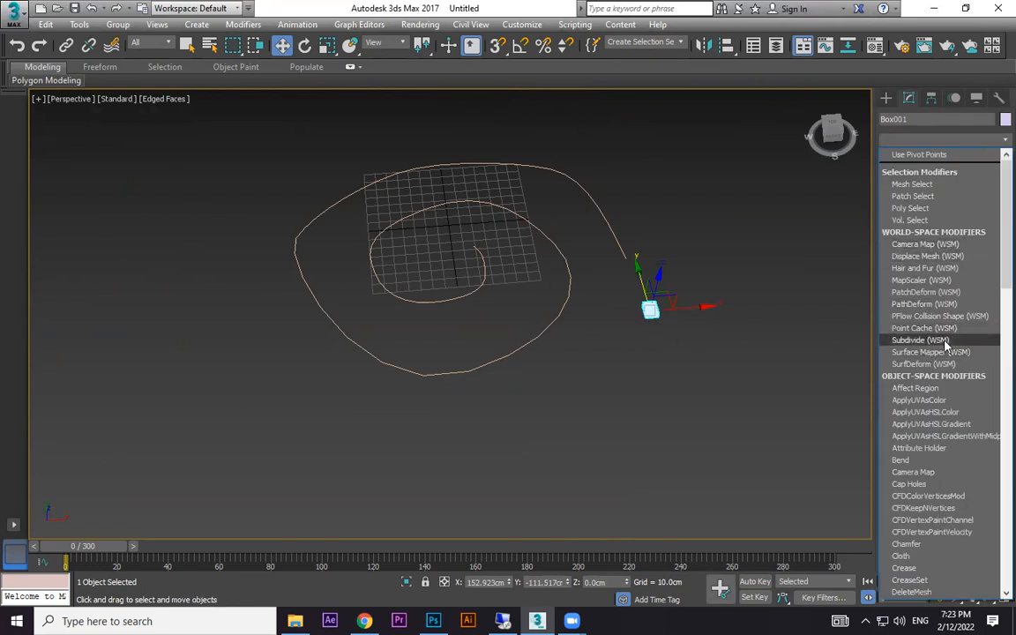
pyautogui.click(917, 304)
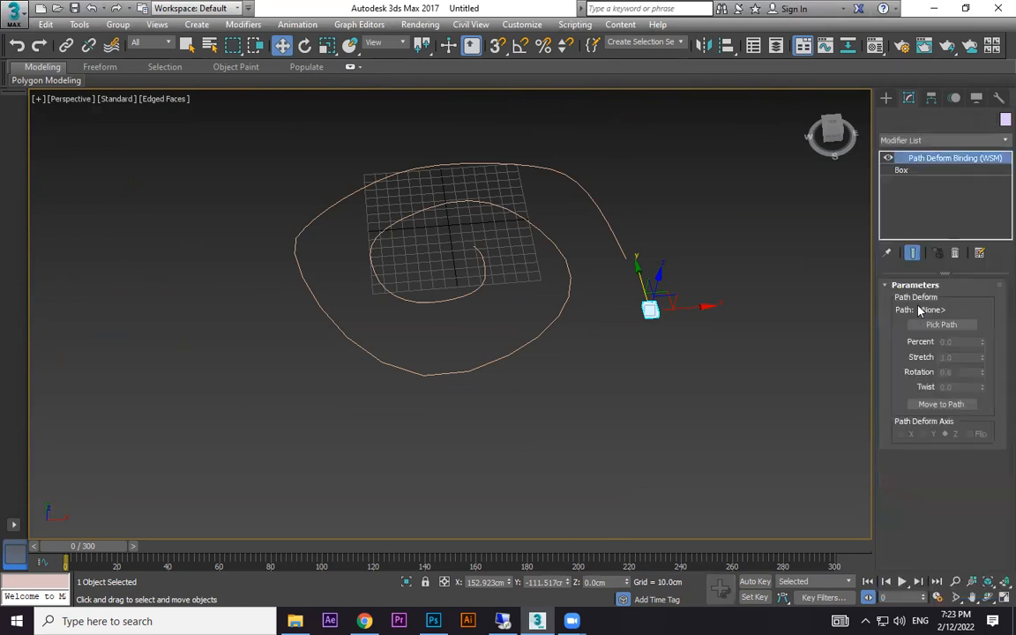
pyautogui.click(932, 327)
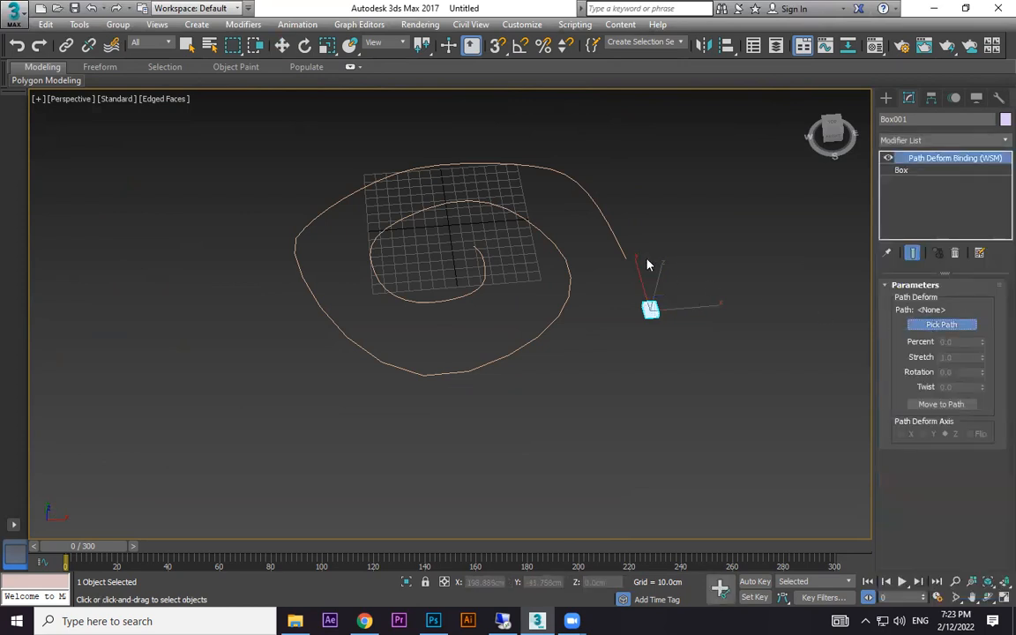
pyautogui.click(616, 244)
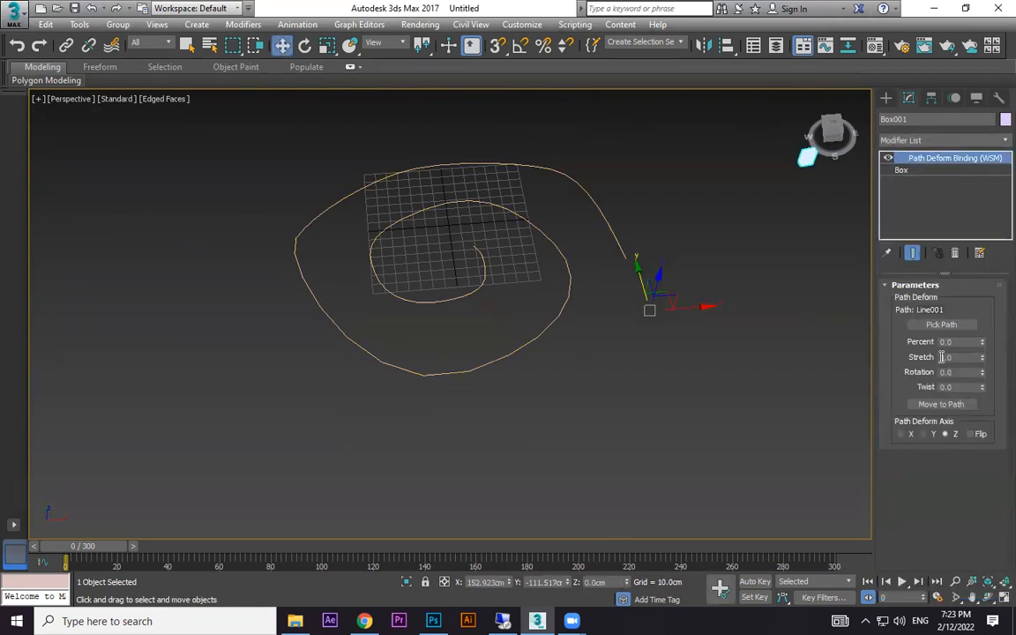
pyautogui.click(951, 404)
pyautogui.scroll(5, 638, 265)
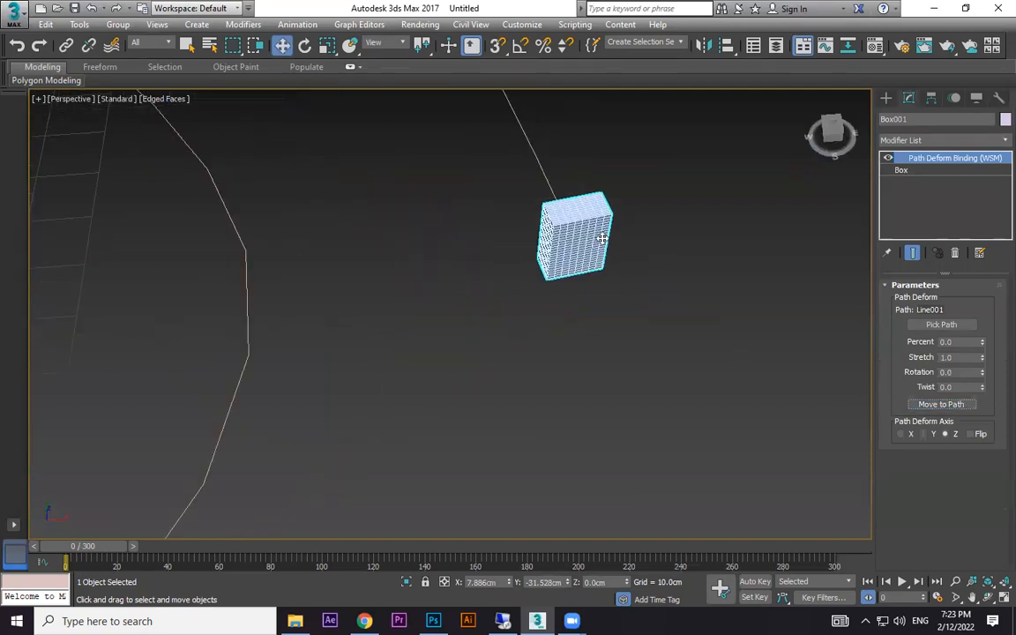
pyautogui.scroll(-5, 687, 349)
pyautogui.scroll(2, 235, 319)
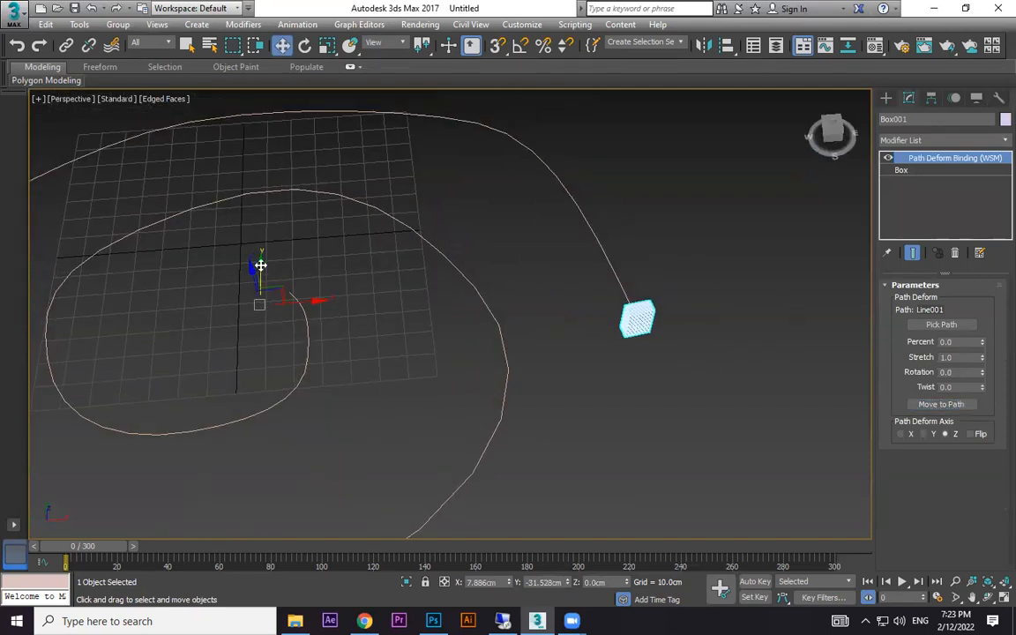
# - Compare the path deform axes on the box and set the axis to X
pyautogui.click(909, 435)
pyautogui.click(926, 435)
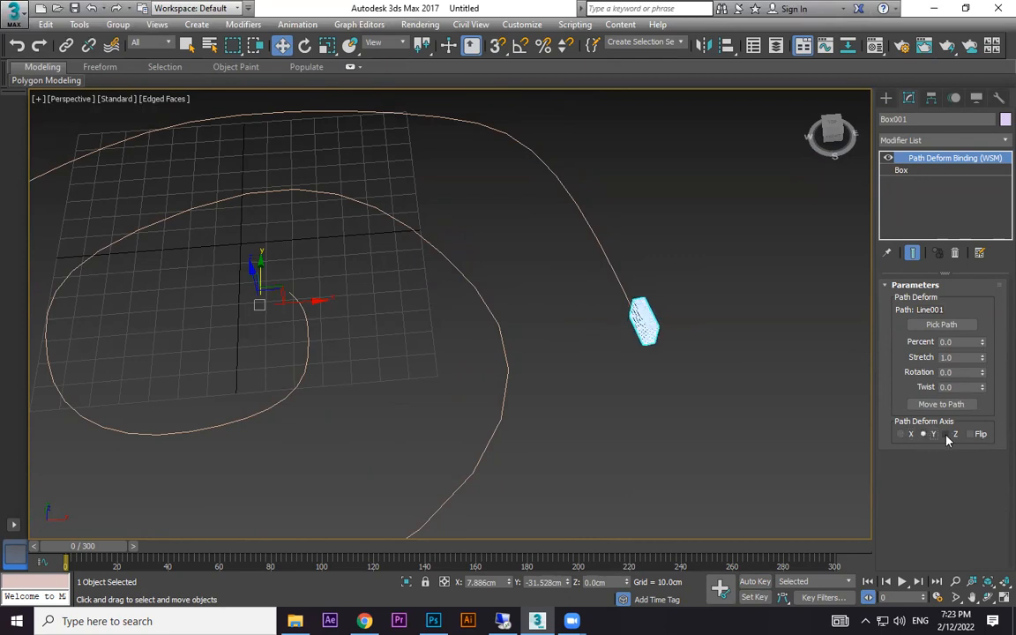
pyautogui.click(946, 436)
pyautogui.click(900, 434)
pyautogui.scroll(5, 671, 326)
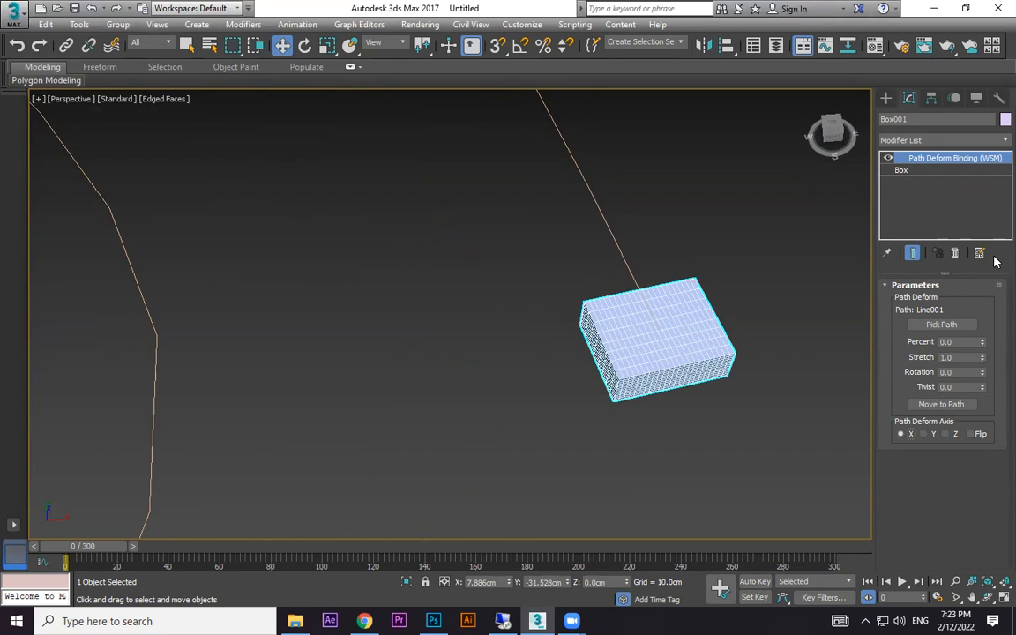
# - Raise the base box's segments to 57 in length and 112 in width
pyautogui.click(901, 170)
pyautogui.moveTo(986, 368); pyautogui.dragTo(994, 445)
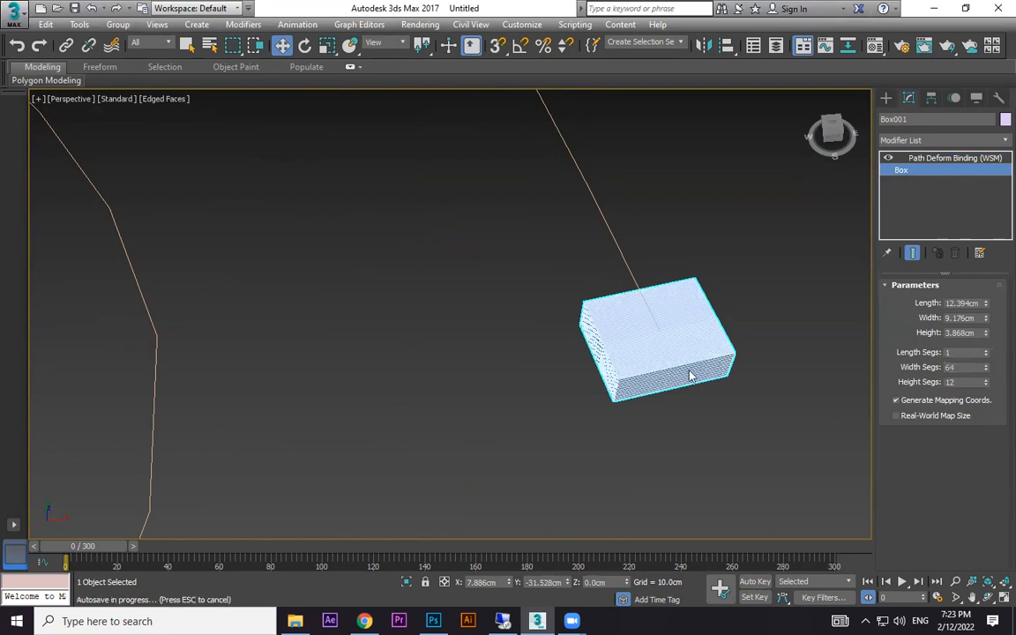
pyautogui.scroll(5, 681, 358)
pyautogui.moveTo(986, 366)
pyautogui.mouseDown()
pyautogui.moveTo(993, 313)
pyautogui.moveTo(988, 373)
pyautogui.mouseUp()
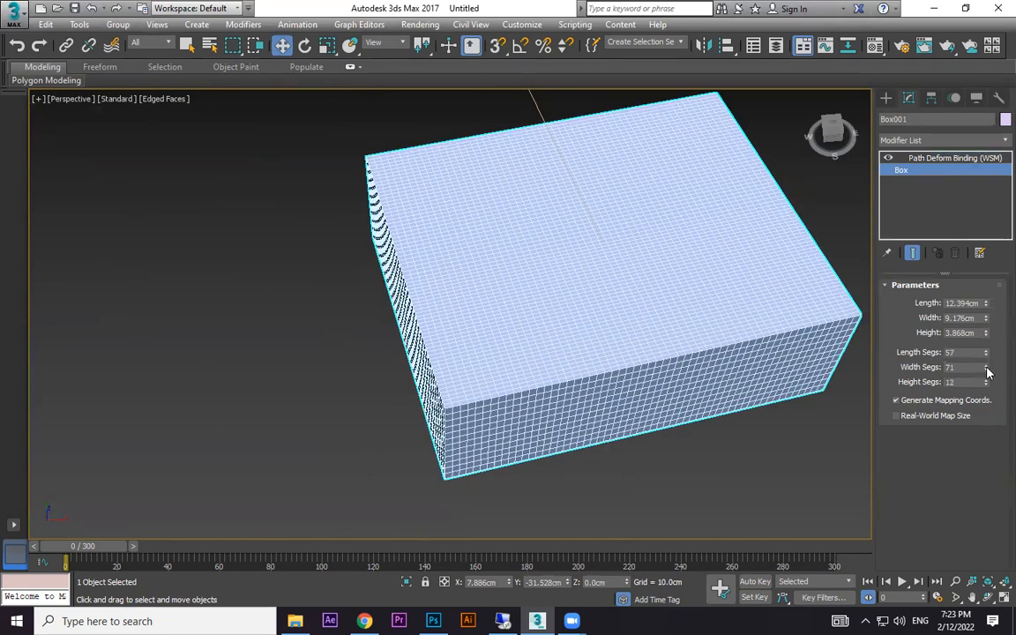
pyautogui.scroll(-10, 670, 326)
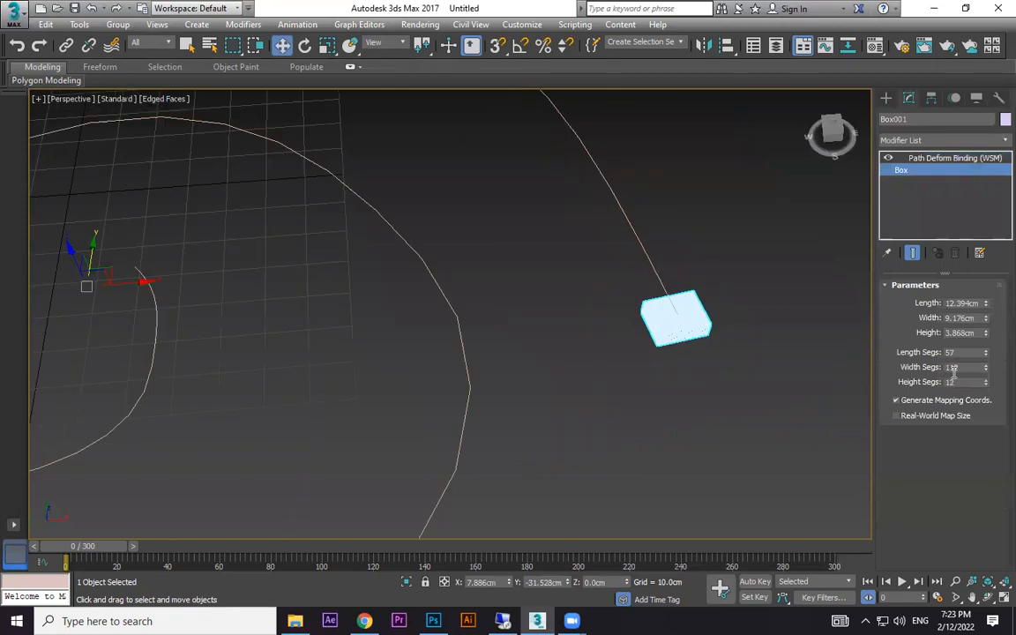
# - Try shifting the box by Percent, reset Percent to 0, and set the path deform Stretch to about 99.5
pyautogui.click(943, 159)
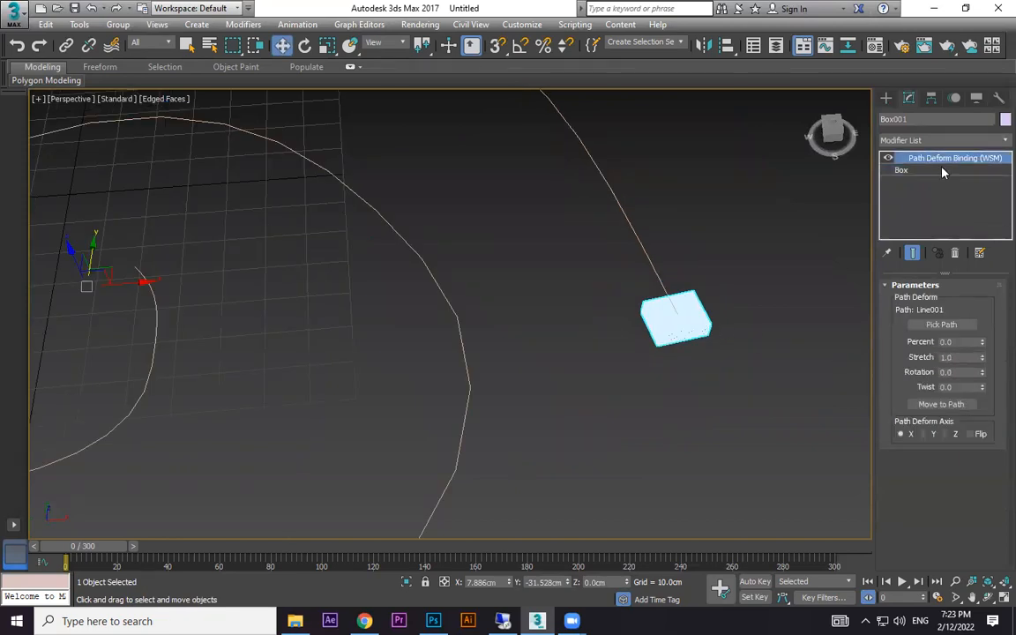
pyautogui.scroll(-3, 799, 323)
pyautogui.moveTo(982, 344); pyautogui.dragTo(991, 620)
pyautogui.moveTo(986, 357); pyautogui.dragTo(991, 393)
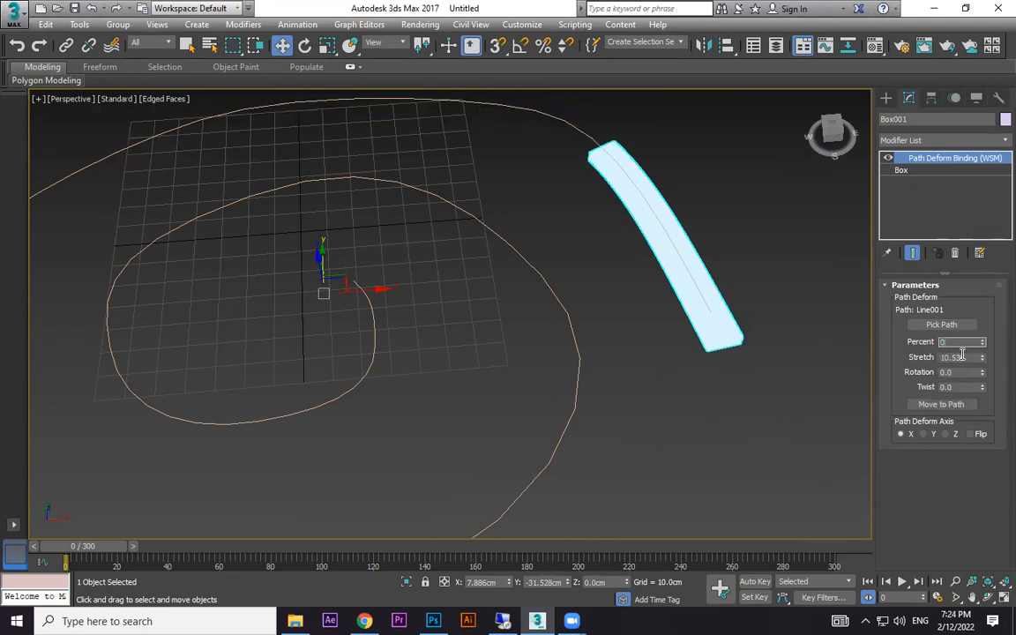
pyautogui.click(968, 357)
pyautogui.moveTo(983, 345); pyautogui.dragTo(949, 358)
pyautogui.scroll(-5, 739, 373)
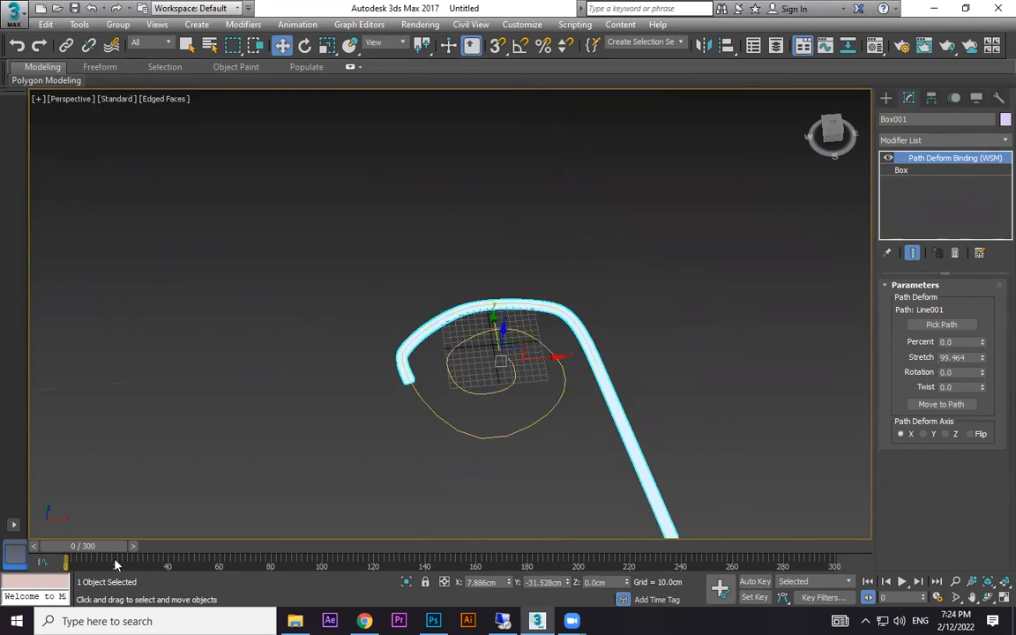
# - Turn on Auto Key at frame 0 and adjust the box's path deform Percent to -36 and Stretch to about 96.5
pyautogui.moveTo(982, 346); pyautogui.dragTo(991, 400)
pyautogui.click(757, 581)
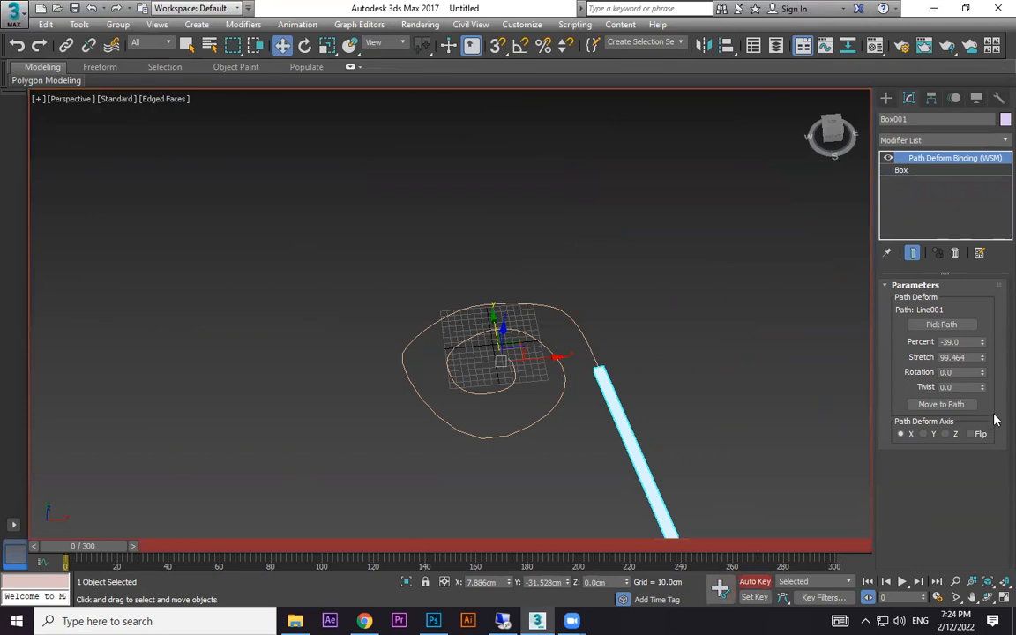
pyautogui.moveTo(985, 344)
pyautogui.mouseDown()
pyautogui.moveTo(985, 335)
pyautogui.moveTo(982, 365)
pyautogui.mouseUp()
# - At frame 203, key Stretch at about 369 and adjust Percent so the box covers the whole spiral up to its inner end
pyautogui.moveTo(94, 546); pyautogui.dragTo(577, 547)
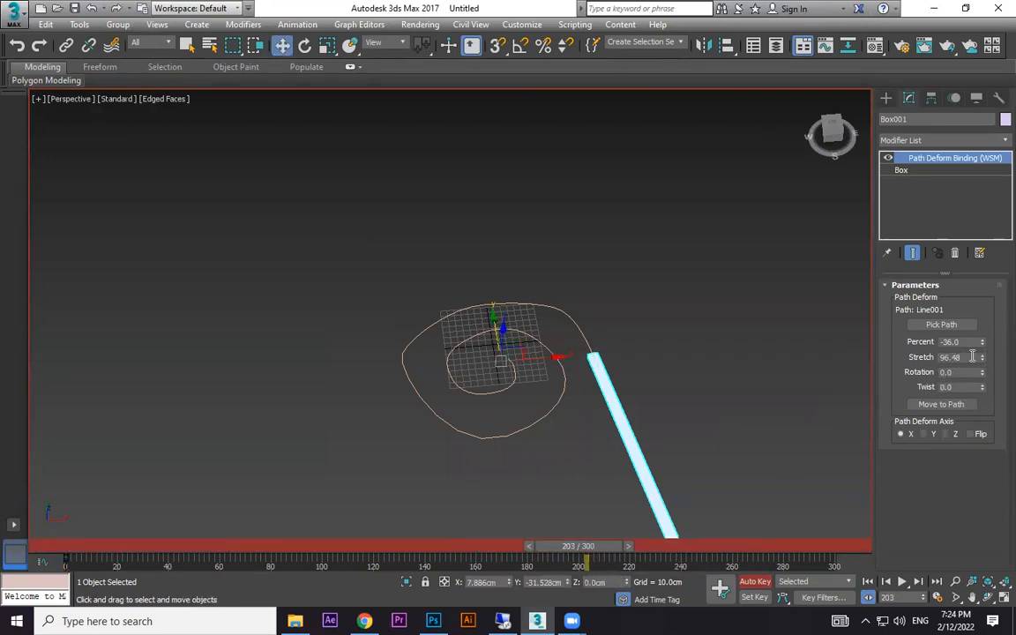
pyautogui.moveTo(983, 358); pyautogui.dragTo(933, 164)
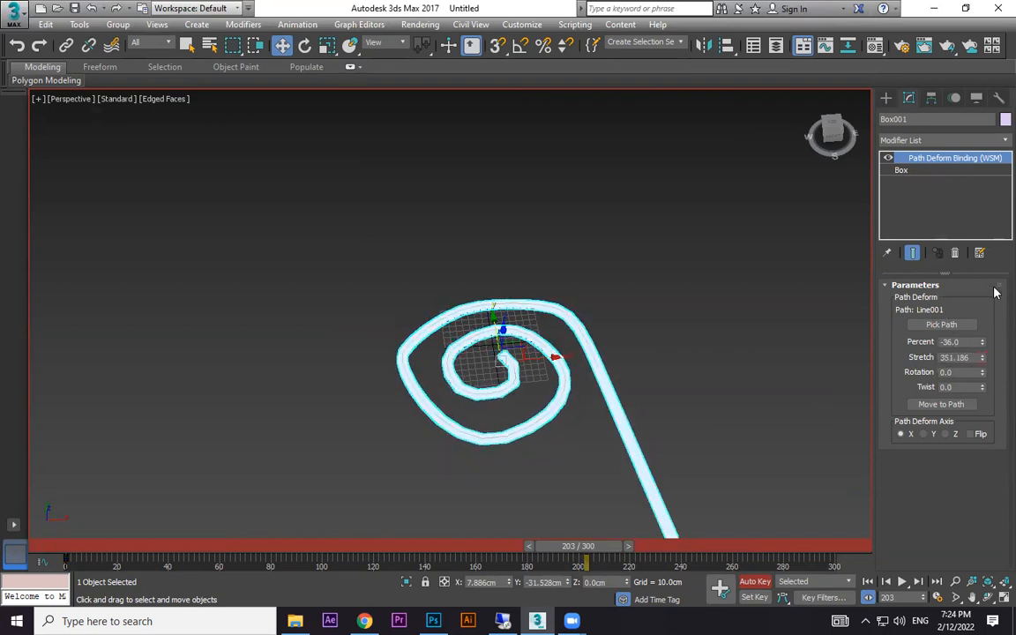
pyautogui.moveTo(984, 344)
pyautogui.mouseDown()
pyautogui.moveTo(996, 463)
pyautogui.moveTo(1000, 344)
pyautogui.moveTo(984, 362)
pyautogui.moveTo(989, 384)
pyautogui.moveTo(988, 359)
pyautogui.mouseUp()
pyautogui.scroll(-2, 690, 447)
pyautogui.scroll(-2, 687, 336)
pyautogui.scroll(4, 735, 374)
pyautogui.moveTo(552, 355); pyautogui.dragTo(624, 300, button='middle')
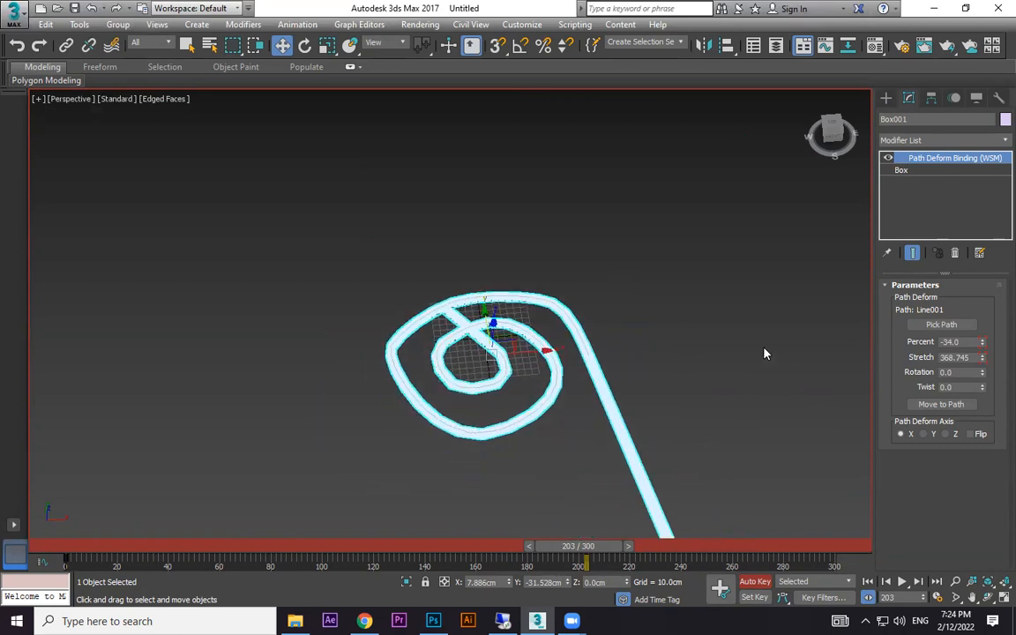
pyautogui.moveTo(981, 344); pyautogui.dragTo(981, 356)
# - With Auto Key turned off, set the base box to 200 width and 50 height segments, and turn off the edged faces display
pyautogui.click(903, 171)
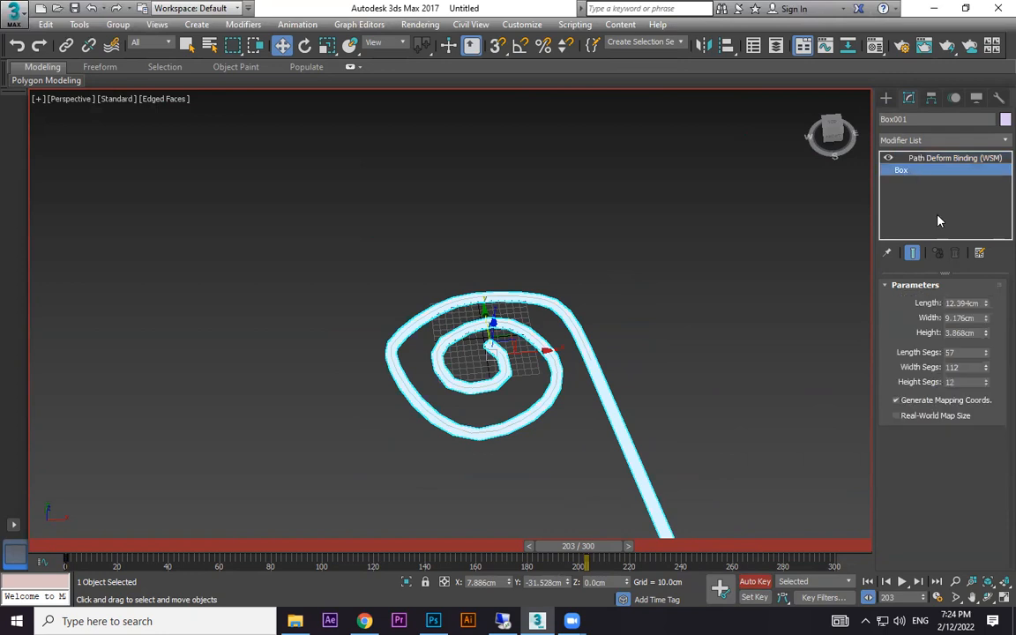
pyautogui.click(756, 581)
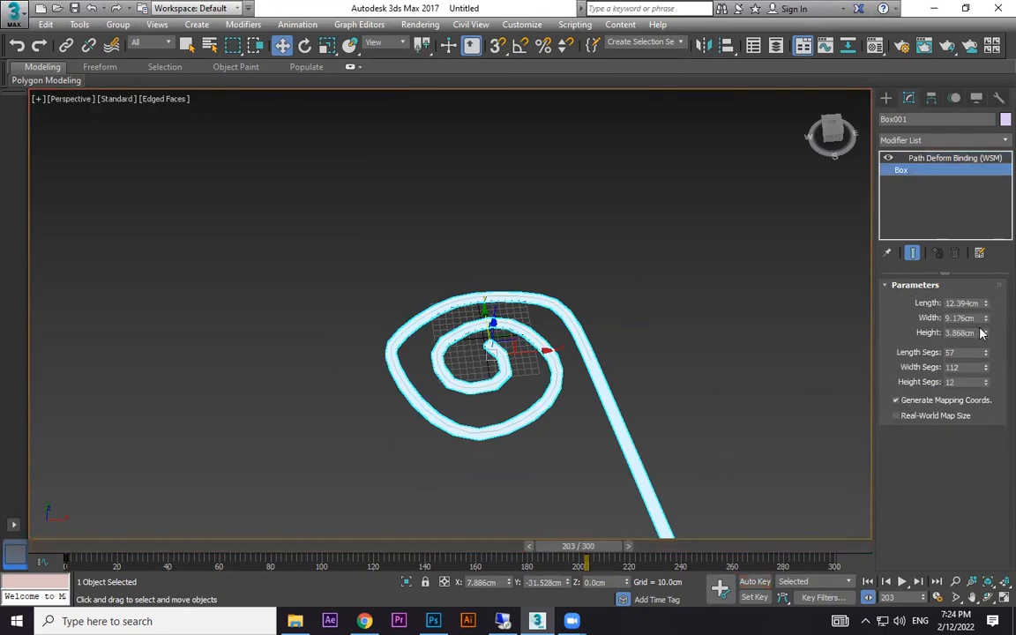
pyautogui.moveTo(986, 360); pyautogui.dragTo(986, 329)
pyautogui.scroll(5, 538, 397)
pyautogui.moveTo(575, 377); pyautogui.dragTo(617, 412, button='middle')
pyautogui.moveTo(990, 356); pyautogui.dragTo(1004, 237)
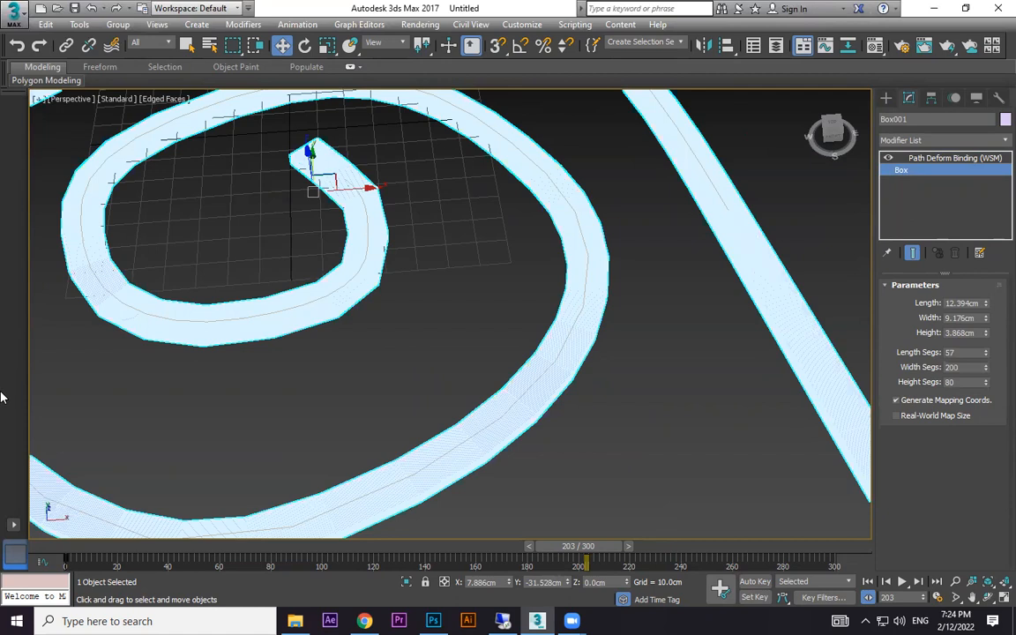
pyautogui.doubleClick(976, 368)
pyautogui.press('Tab')
pyautogui.scroll(-4, 578, 381)
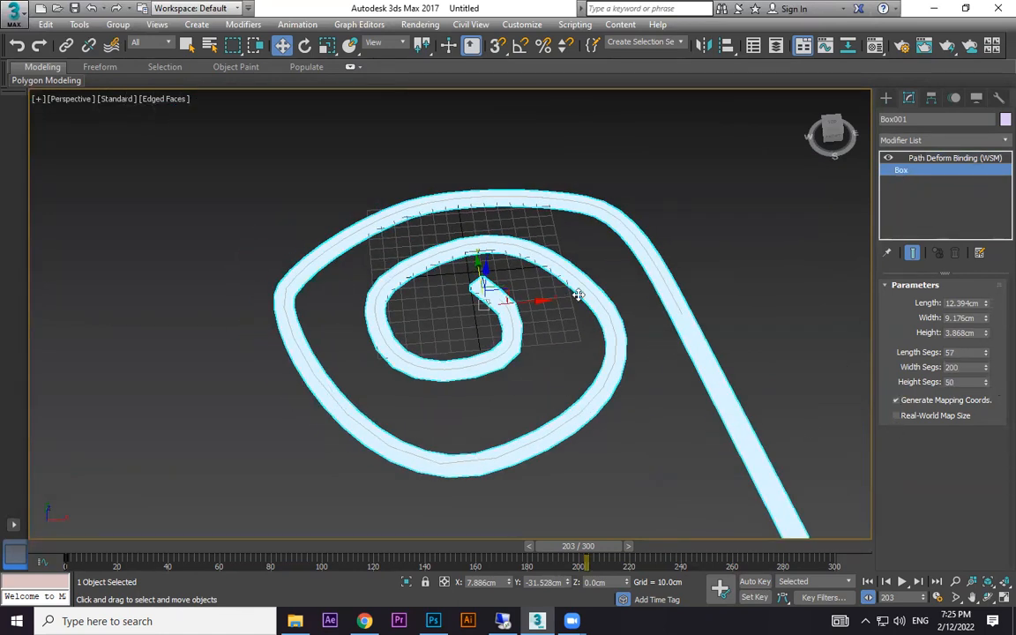
pyautogui.press('F4')
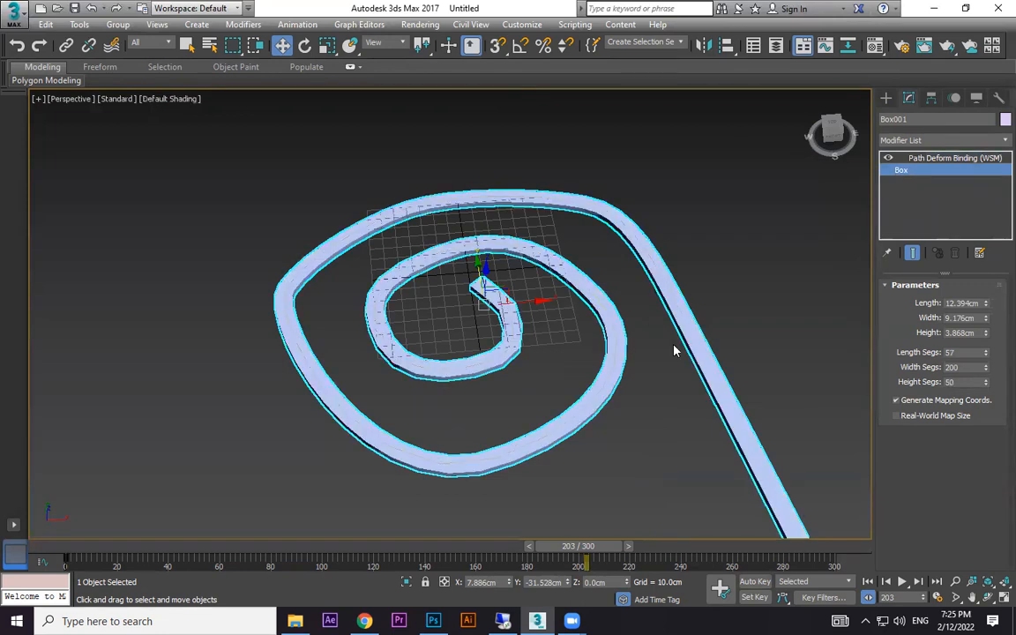
pyautogui.scroll(2, 673, 350)
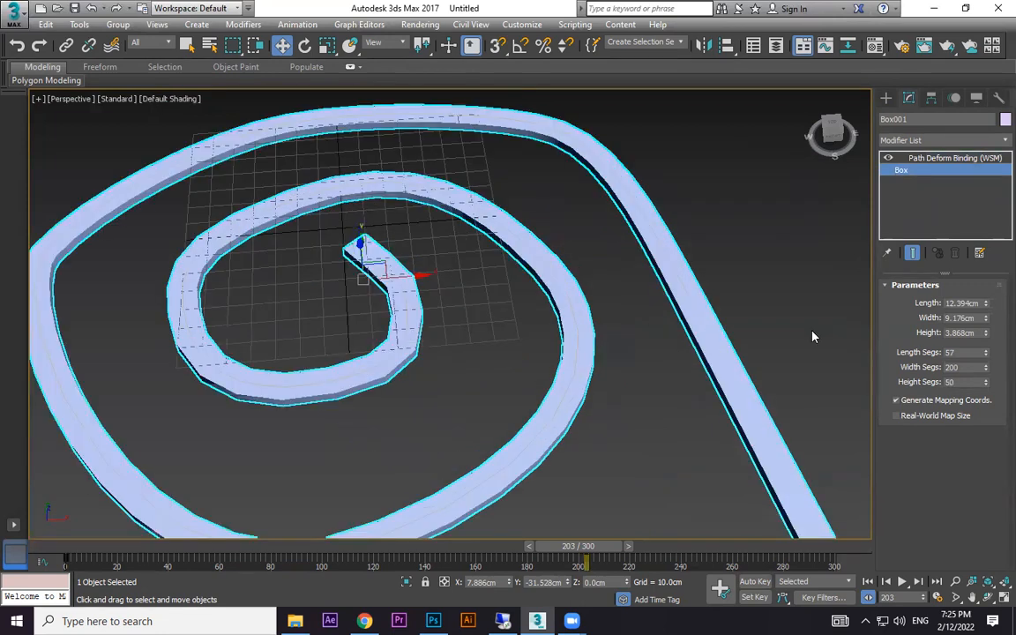
# - Twist the box along the spiral with path deform Twist 5468 and Rotation -2465.5, and readjust Percent
pyautogui.click(924, 158)
pyautogui.moveTo(983, 388); pyautogui.dragTo(977, 462)
pyautogui.moveTo(982, 374); pyautogui.dragTo(945, 258)
pyautogui.moveTo(981, 341); pyautogui.dragTo(990, 359)
pyautogui.moveTo(993, 396); pyautogui.dragTo(925, 341)
# - Play the twisted box's growth along the spiral from frame 0, stop near frame 193, and inspect the reselected box
pyautogui.moveTo(625, 556); pyautogui.dragTo(53, 558)
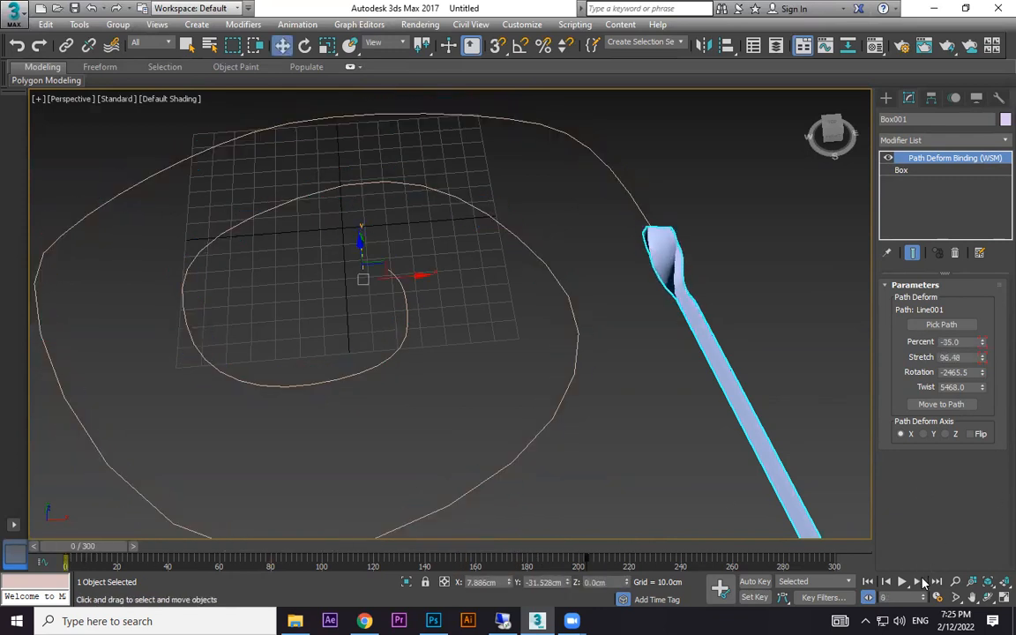
pyautogui.click(902, 581)
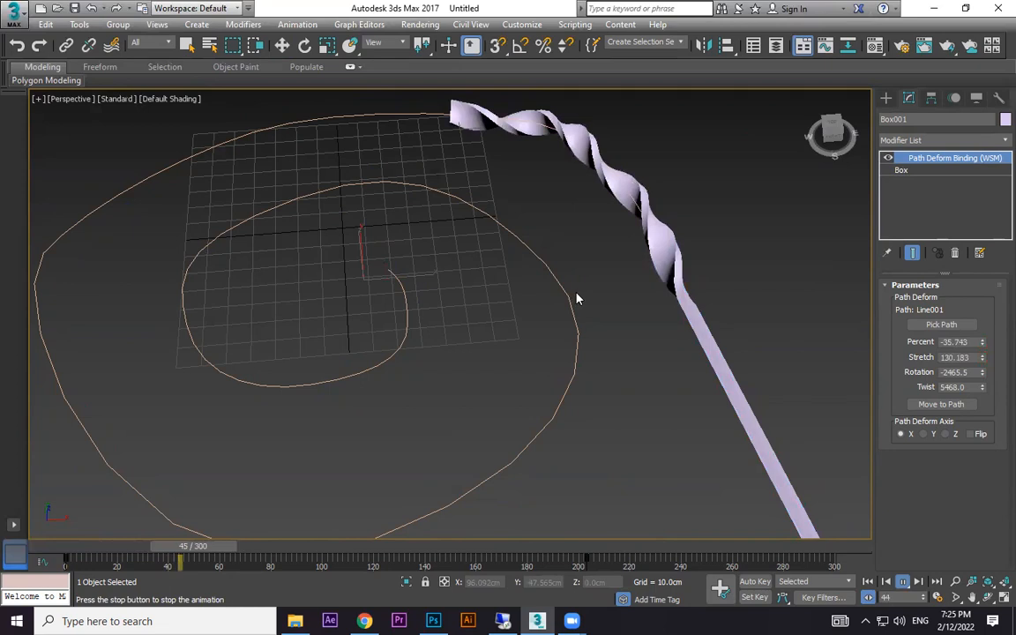
pyautogui.scroll(-3, 577, 294)
pyautogui.moveTo(649, 318); pyautogui.dragTo(719, 344, button='middle')
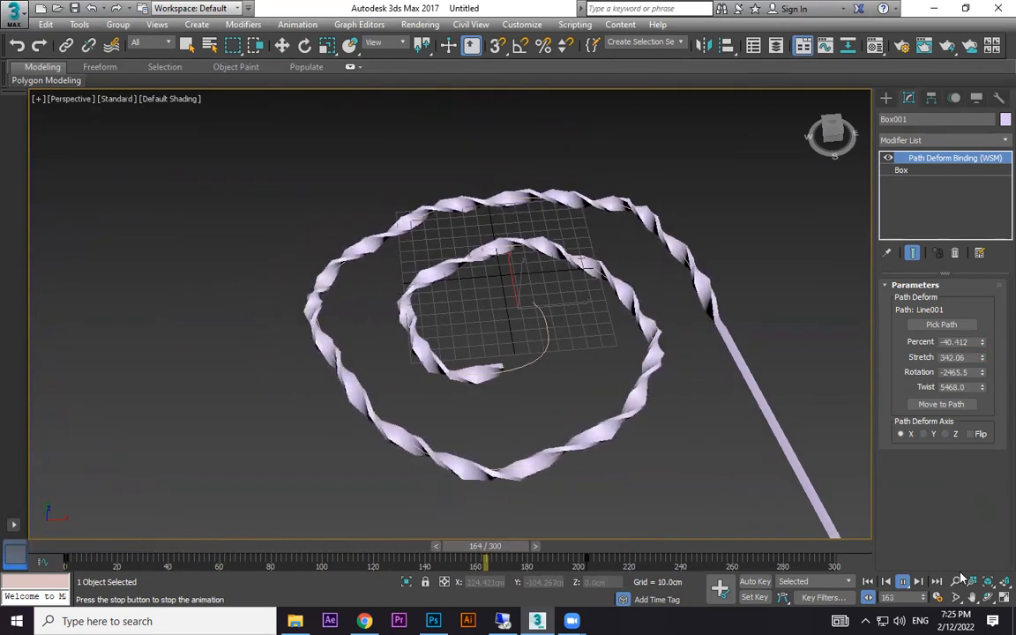
pyautogui.click(901, 581)
pyautogui.press('w')
pyautogui.click(509, 369)
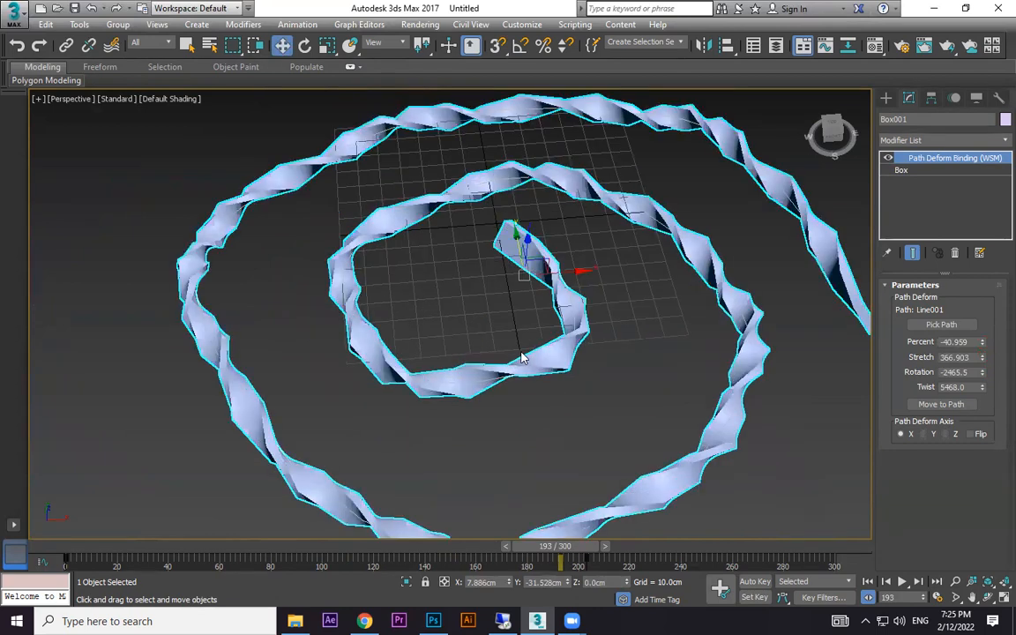
pyautogui.scroll(-3, 685, 289)
pyautogui.moveTo(700, 291); pyautogui.dragTo(617, 308, button='middle')
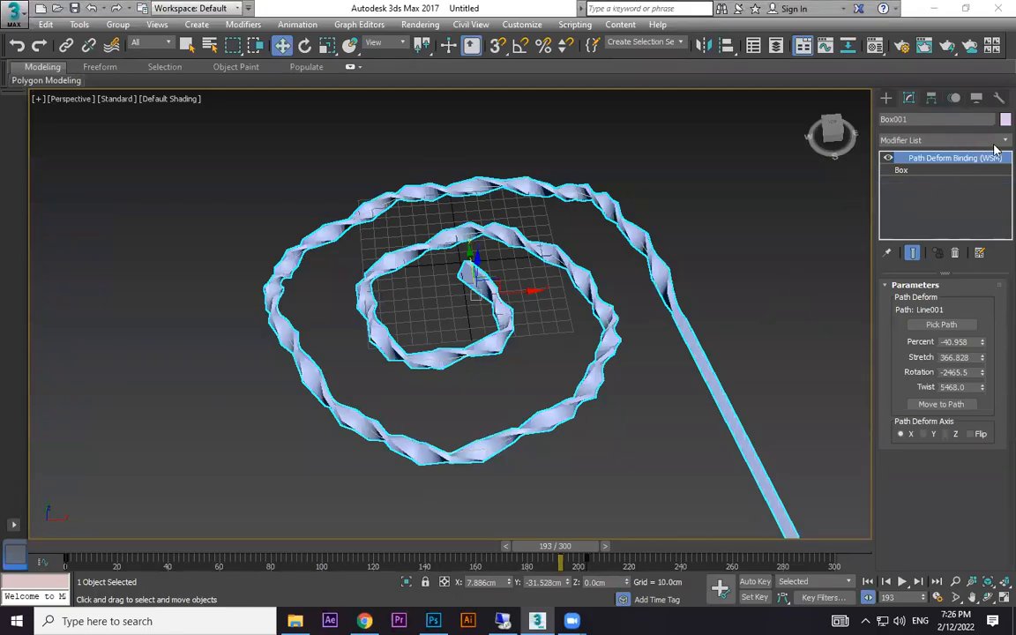
# - Create a test box about 42 cm long, 44 cm wide and 145 cm high beside the spiral
pyautogui.moveTo(699, 229); pyautogui.dragTo(529, 231, button='middle')
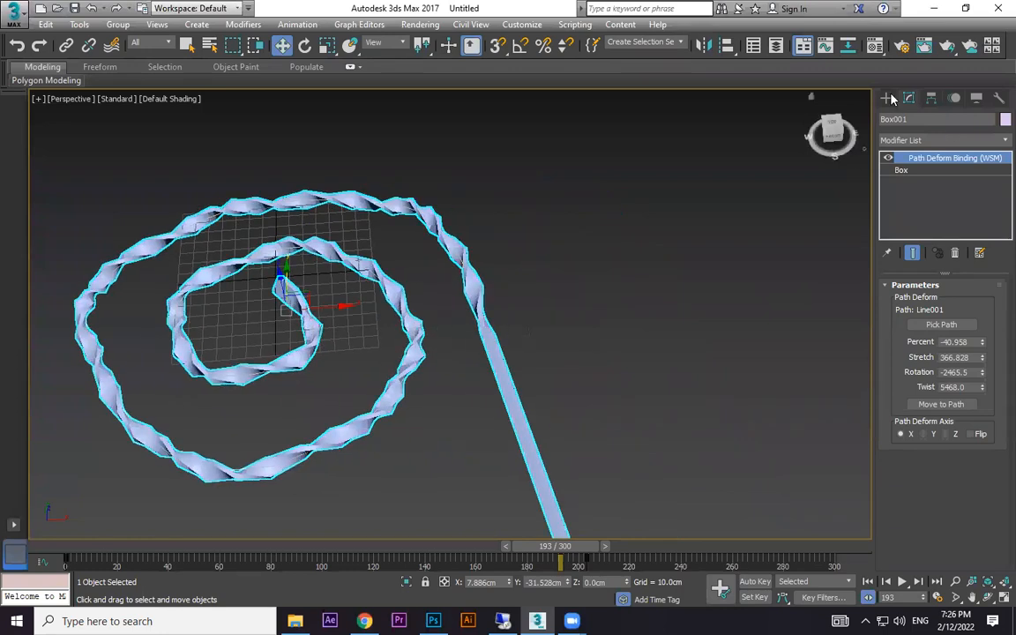
pyautogui.click(886, 97)
pyautogui.click(915, 183)
pyautogui.moveTo(652, 293); pyautogui.dragTo(653, 251)
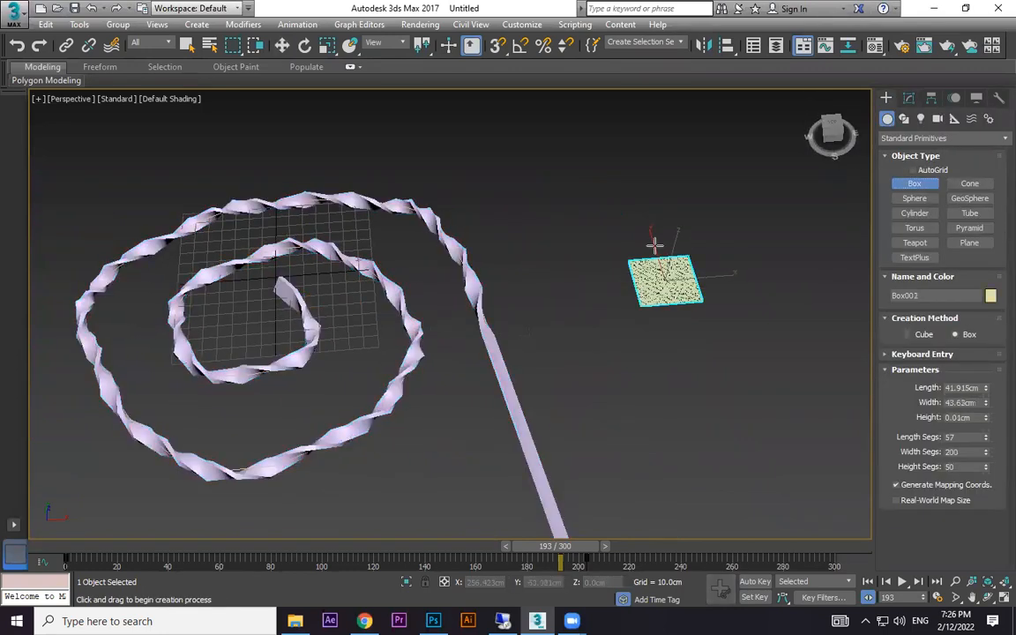
pyautogui.click(675, 110)
# - Try a Taper modifier on the test box with Amount -0.81 and Curve about -1.36, and delete the box
pyautogui.click(909, 97)
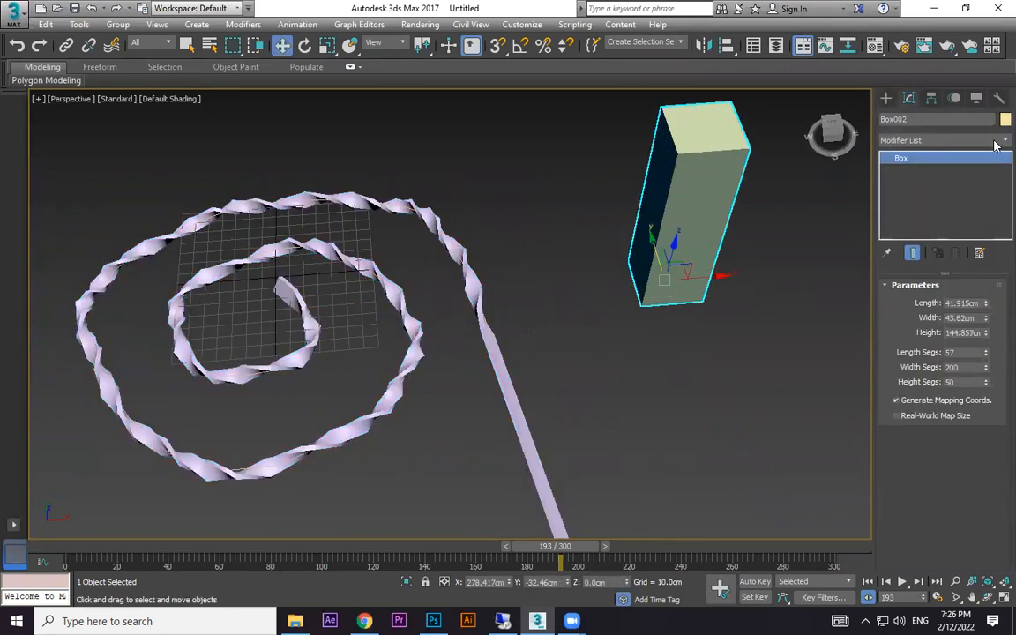
pyautogui.click(941, 141)
pyautogui.scroll(-10, 926, 264)
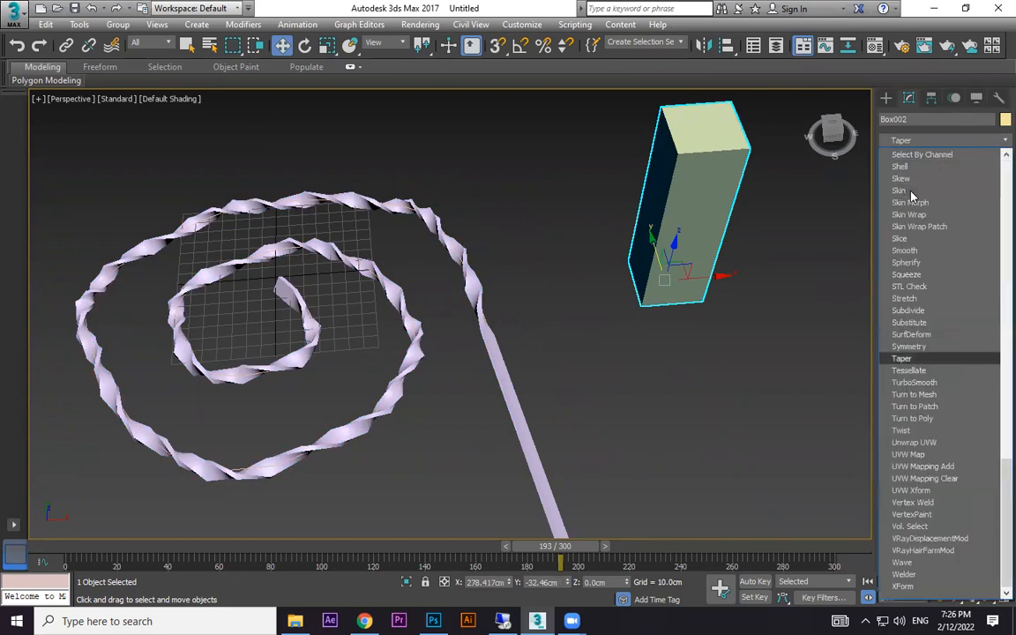
pyautogui.click(913, 359)
pyautogui.moveTo(976, 314); pyautogui.dragTo(977, 458)
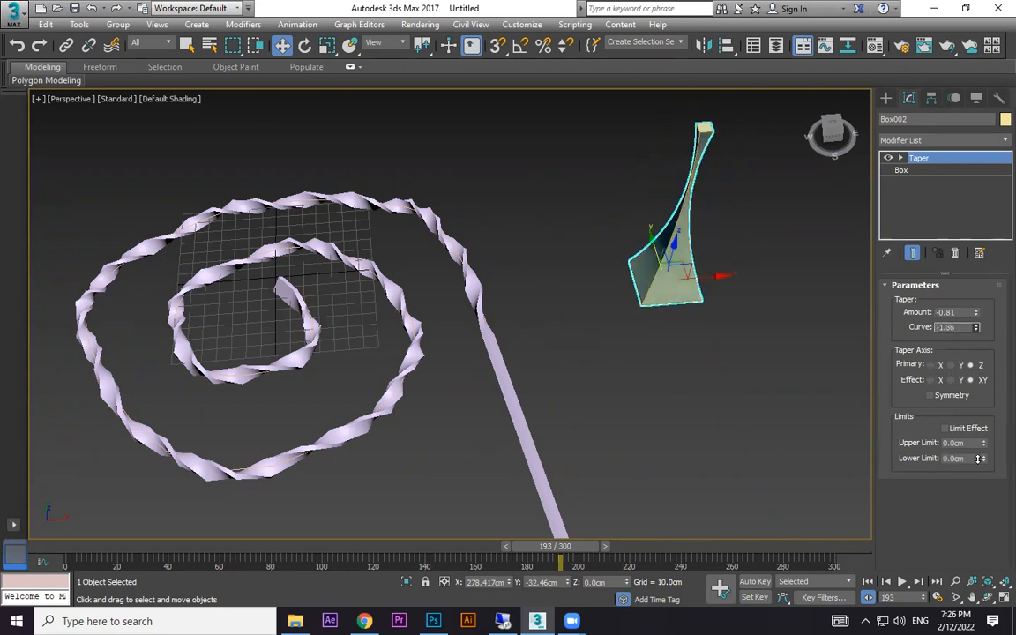
pyautogui.click(884, 97)
pyautogui.press('Delete')
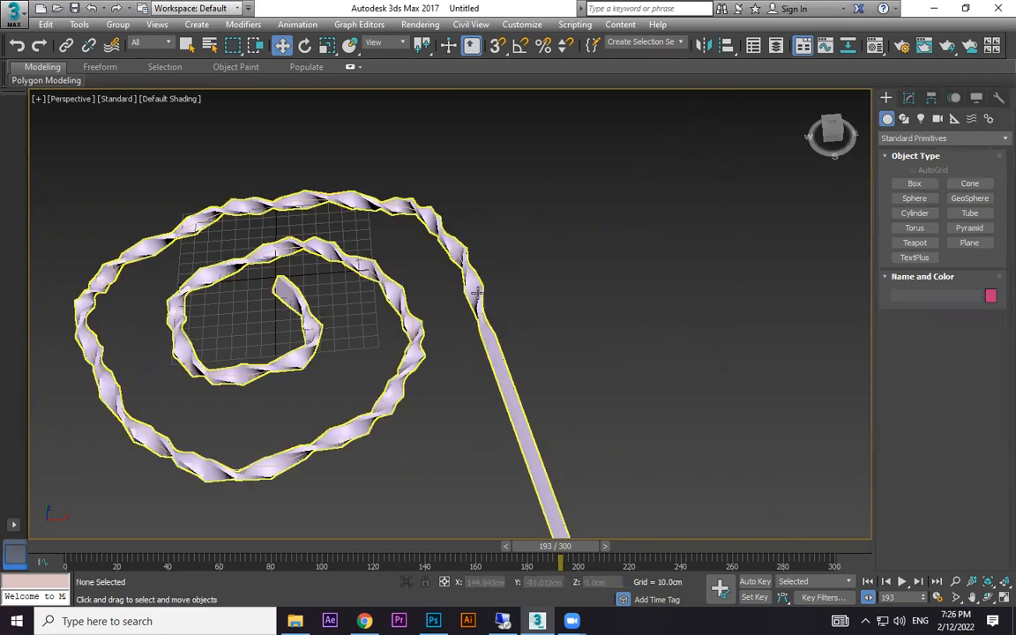
# - Add a Taper modifier beneath the spiral box's path deform, with Amount -1.76 and Curve 1.77
pyautogui.click(494, 335)
pyautogui.click(910, 99)
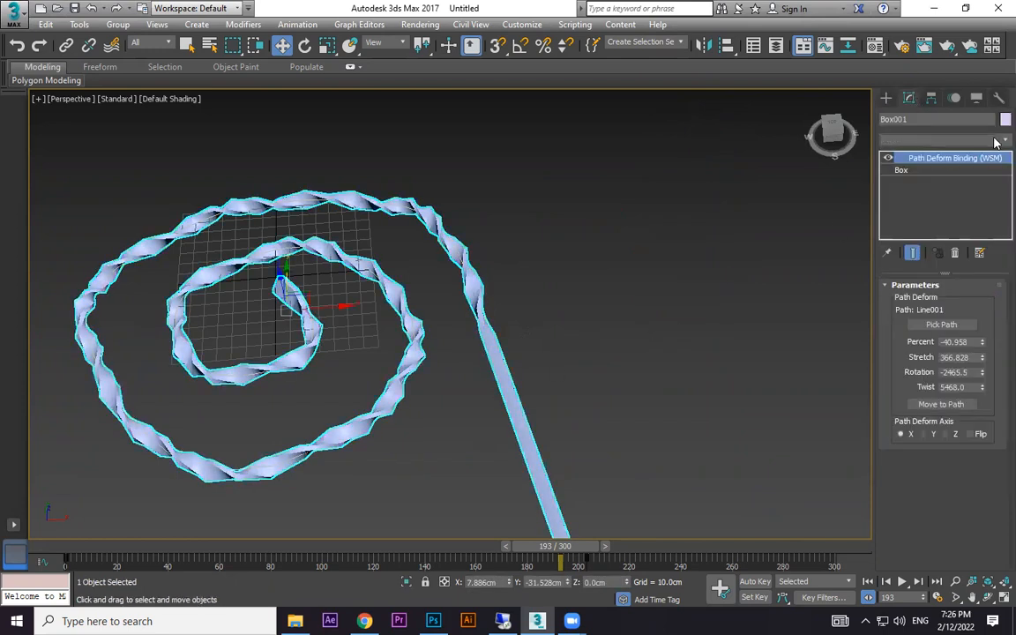
pyautogui.click(995, 141)
pyautogui.press('t')
pyautogui.click(926, 358)
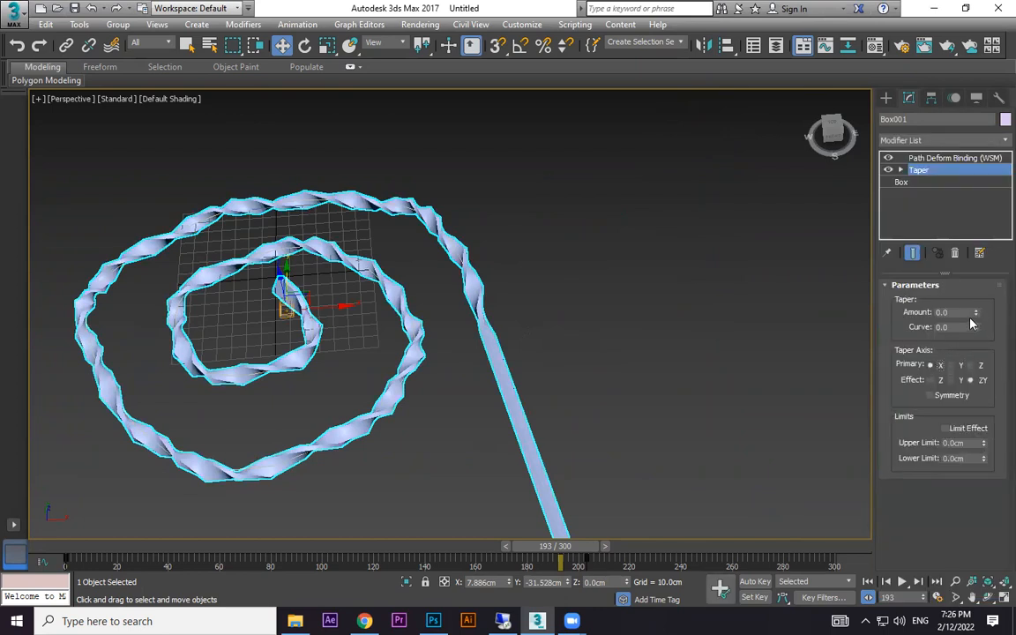
pyautogui.moveTo(977, 314); pyautogui.dragTo(986, 429)
pyautogui.moveTo(977, 328); pyautogui.dragTo(544, 326)
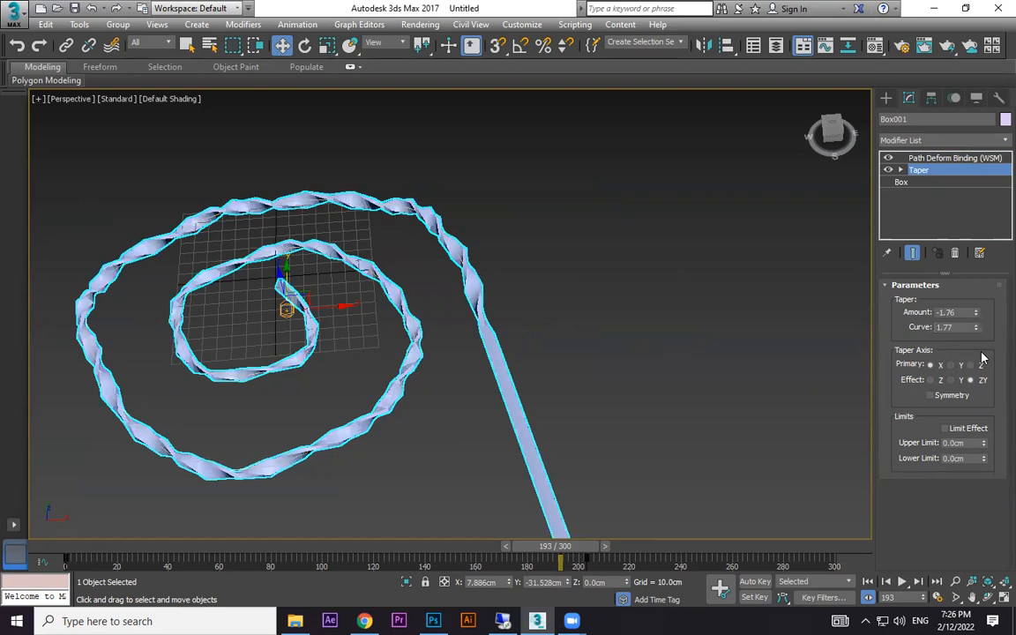
# - Compare the spiral box's taper axis options, and return to primary axis X with effect ZY
pyautogui.click(962, 367)
pyautogui.click(977, 366)
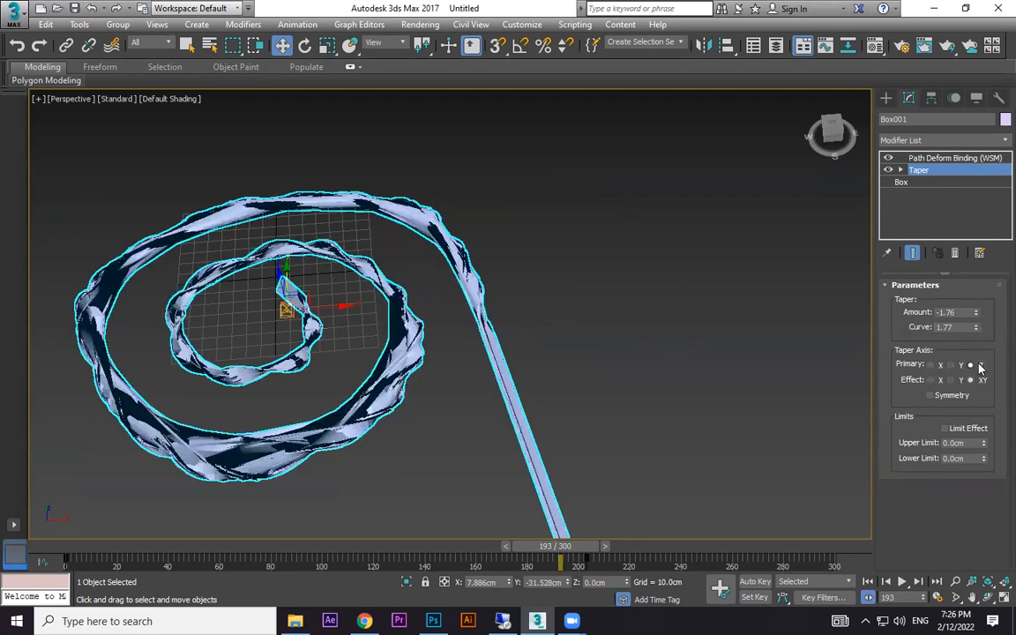
pyautogui.click(931, 380)
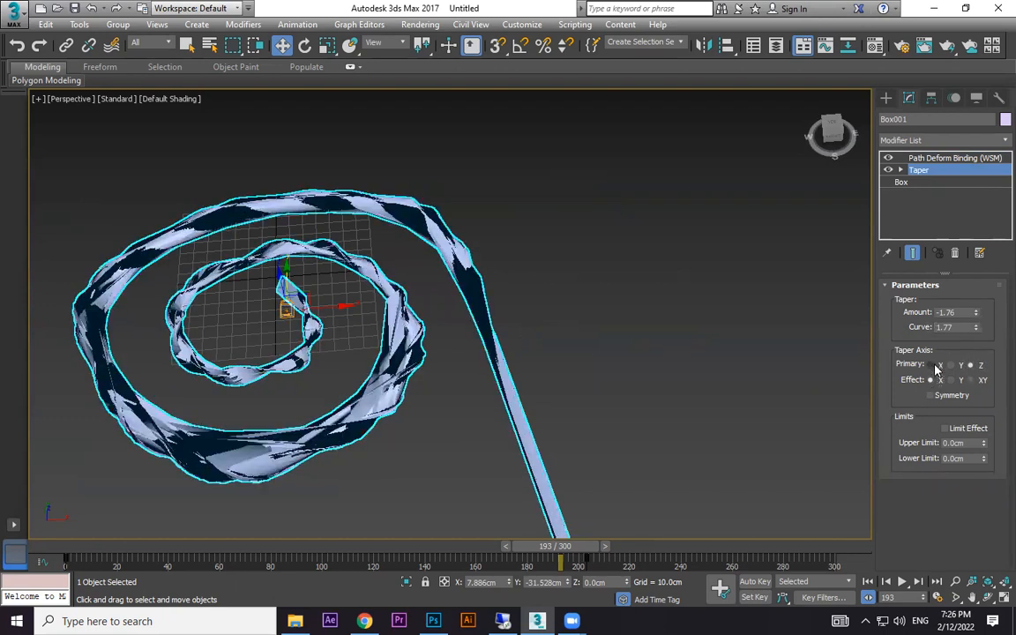
pyautogui.click(937, 366)
pyautogui.click(951, 382)
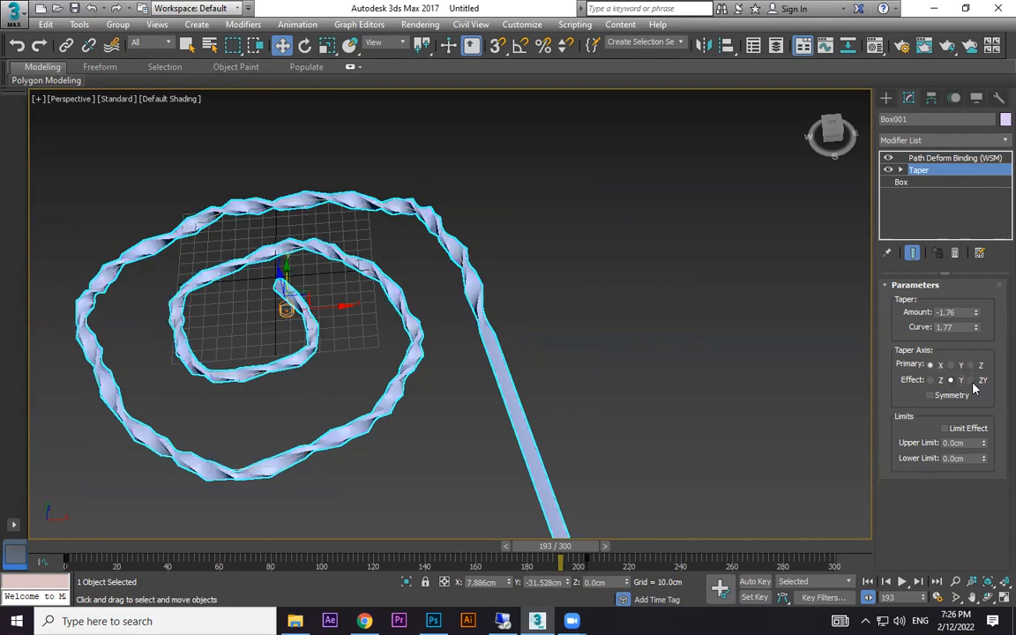
pyautogui.click(971, 381)
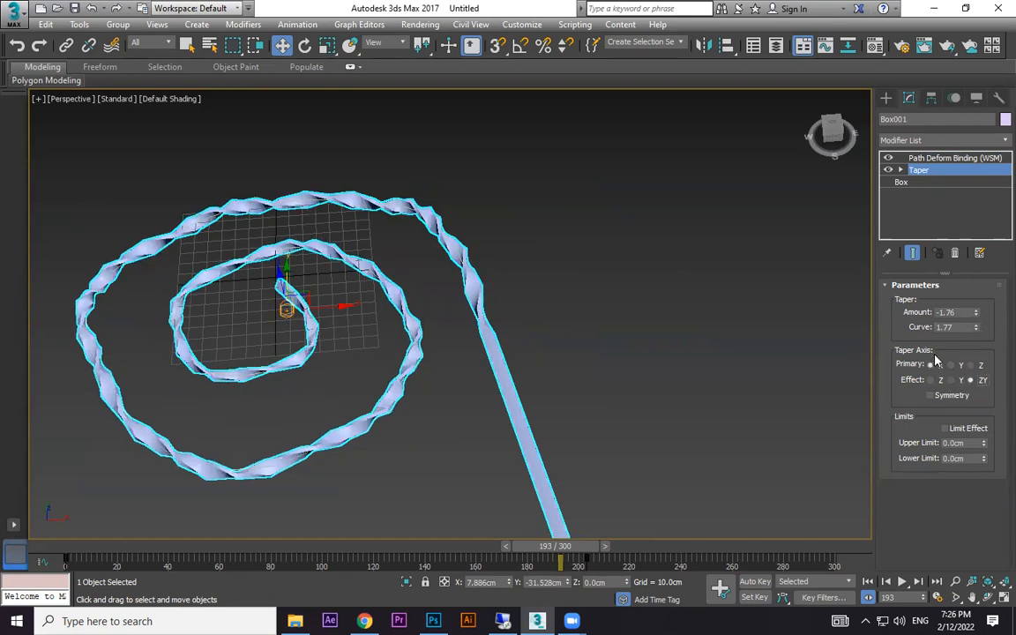
# - Strengthen the spiral box's taper by setting Amount to -2.73 and Curve to 1.58
pyautogui.moveTo(975, 312); pyautogui.dragTo(990, 378)
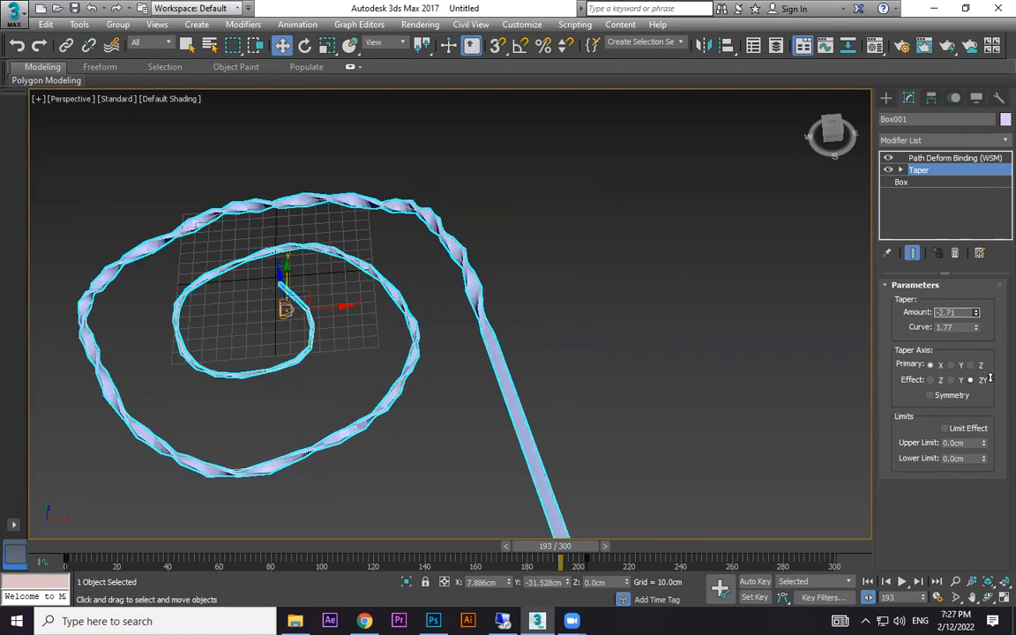
pyautogui.scroll(2, 239, 366)
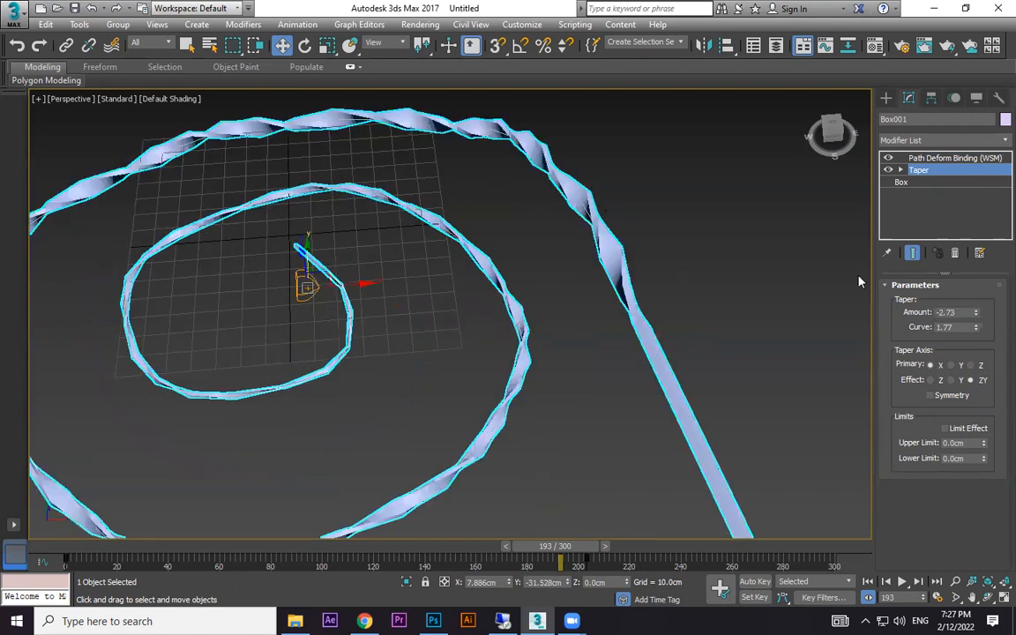
pyautogui.moveTo(977, 326); pyautogui.dragTo(987, 333)
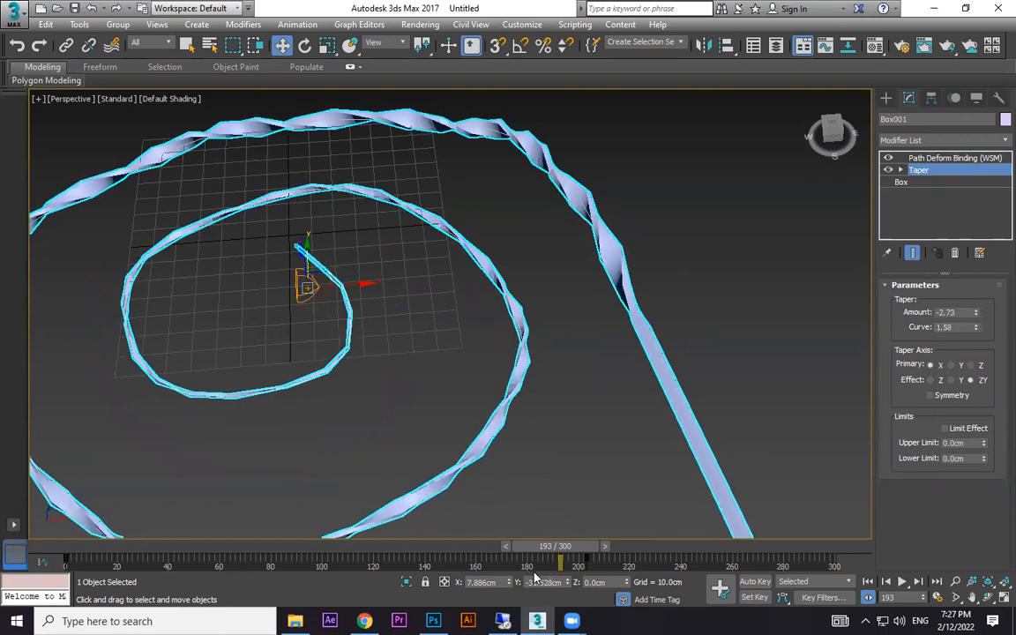
# - Play the tapered box's growth animation from frame 0 and stop it near frame 248 to view the whole spiral
pyautogui.moveTo(580, 553); pyautogui.dragTo(13, 551)
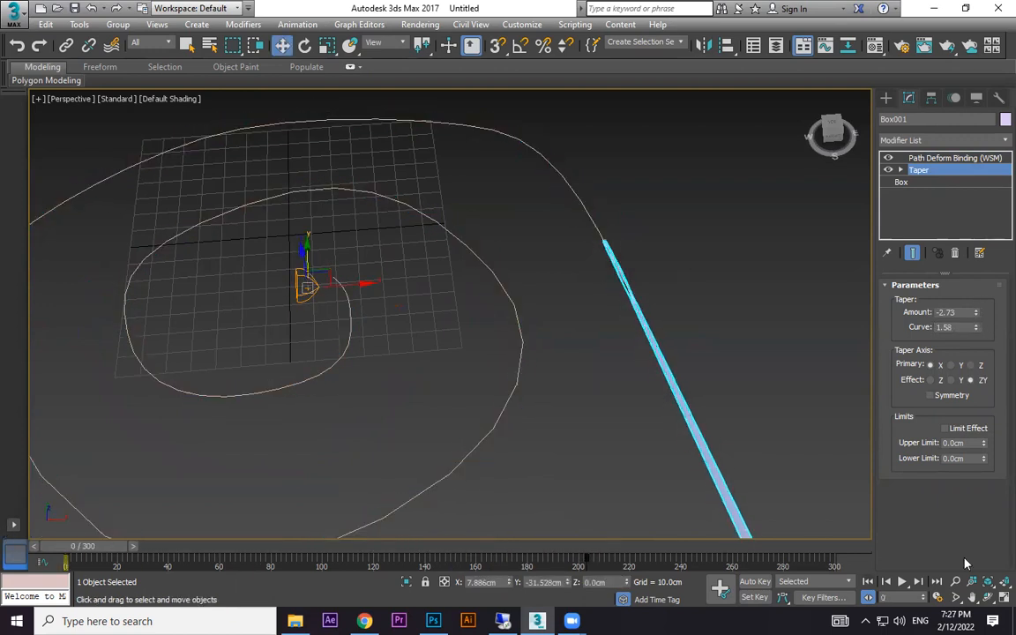
pyautogui.click(901, 582)
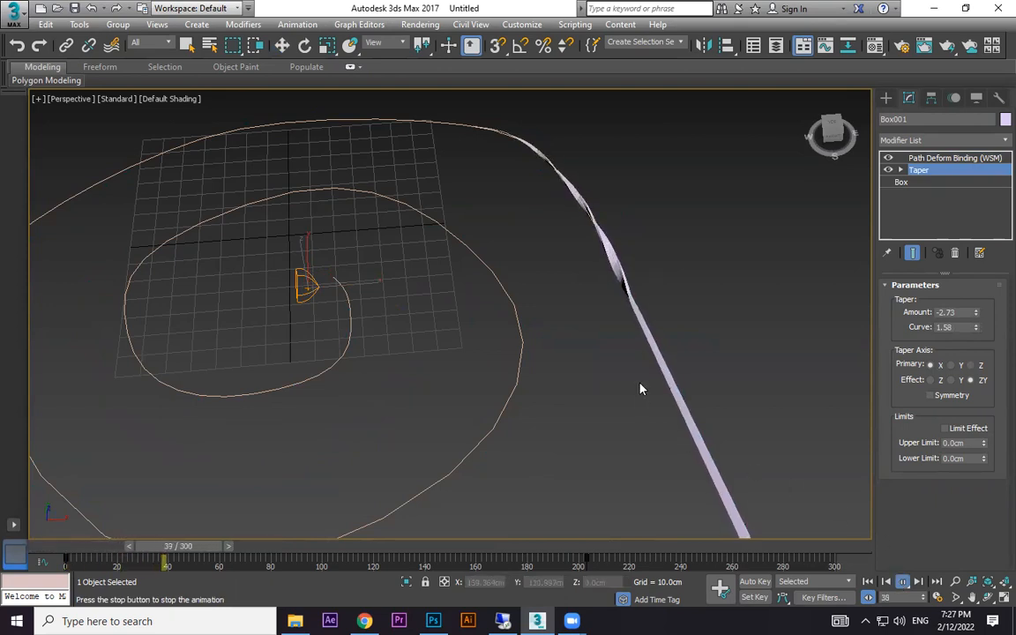
pyautogui.moveTo(680, 374); pyautogui.dragTo(782, 381, button='middle')
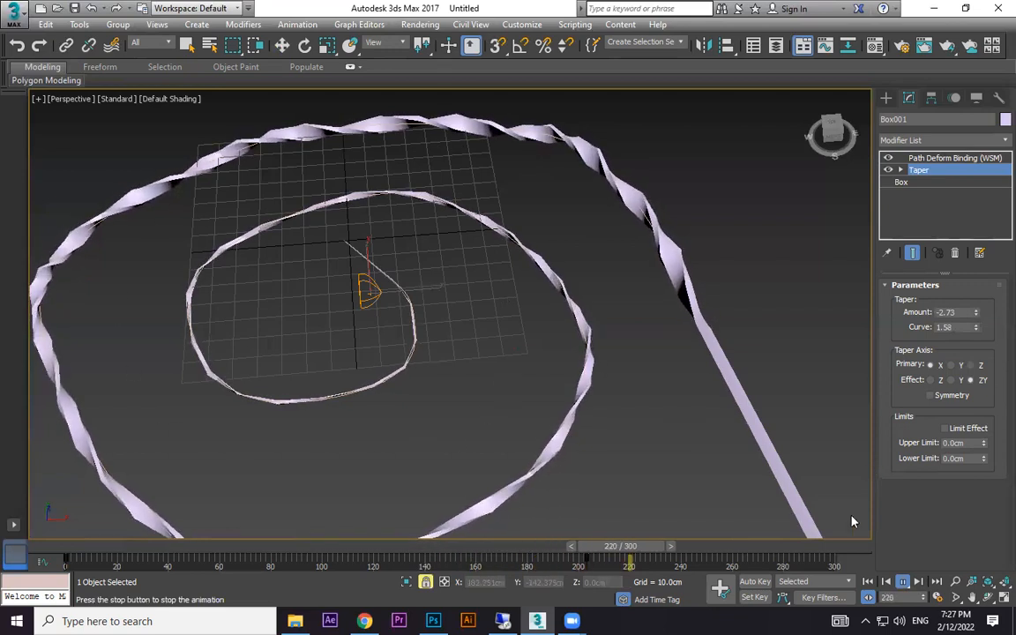
pyautogui.click(903, 582)
pyautogui.scroll(-5, 590, 410)
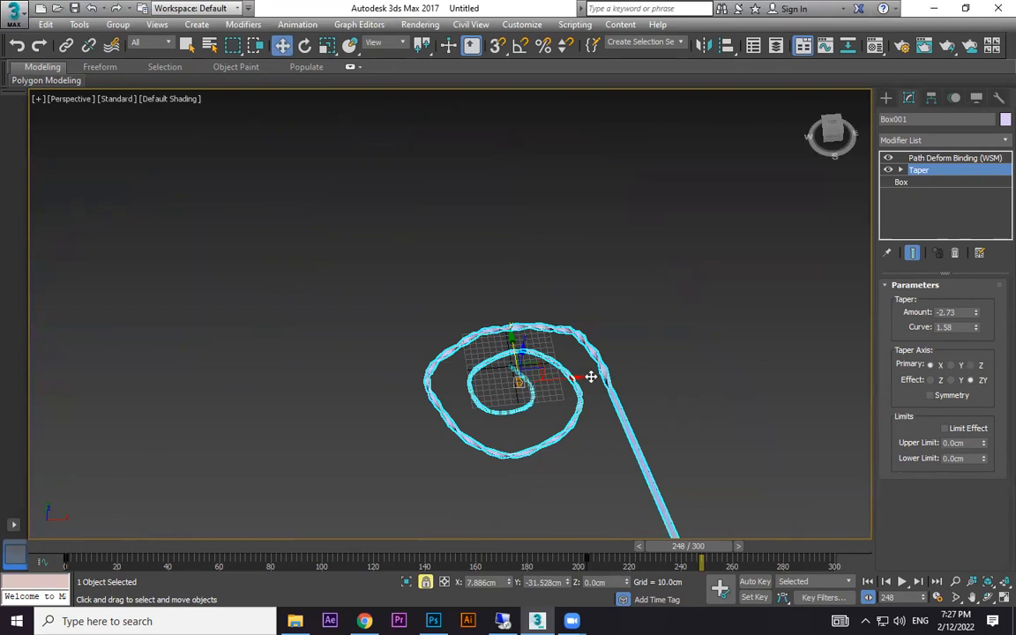
pyautogui.scroll(6, 590, 377)
pyautogui.scroll(-3, 712, 249)
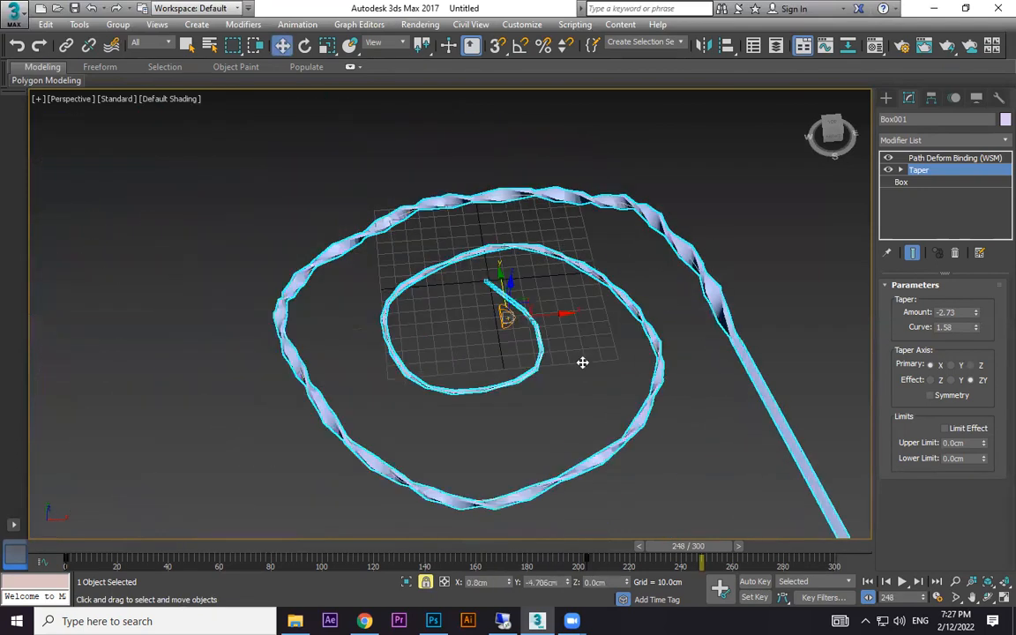
pyautogui.moveTo(582, 362); pyautogui.dragTo(549, 386)
pyautogui.hotkey('ctrl', 'z')
pyautogui.moveTo(514, 323)
pyautogui.mouseDown()
pyautogui.moveTo(481, 323)
pyautogui.moveTo(528, 319)
pyautogui.moveTo(520, 319)
pyautogui.mouseUp()
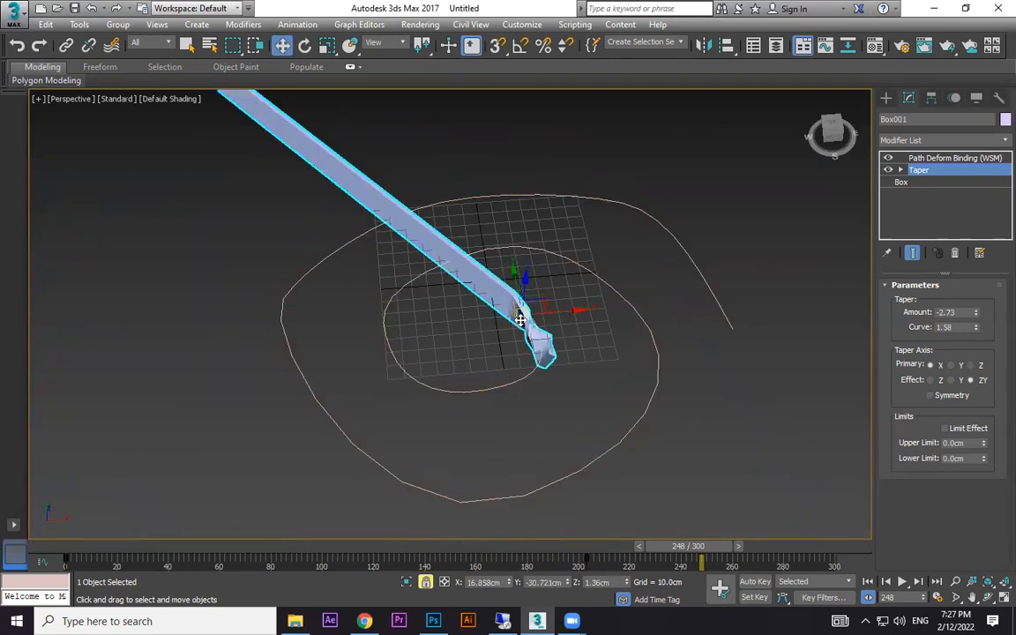
pyautogui.hotkey('ctrl', 'z')
# - Move the spiral box to about X 7.33, Y -32.53, Z -11.3 cm, previewing its growth at frame 93
pyautogui.moveTo(509, 281)
pyautogui.mouseDown()
pyautogui.moveTo(515, 272)
pyautogui.moveTo(527, 296)
pyautogui.mouseUp()
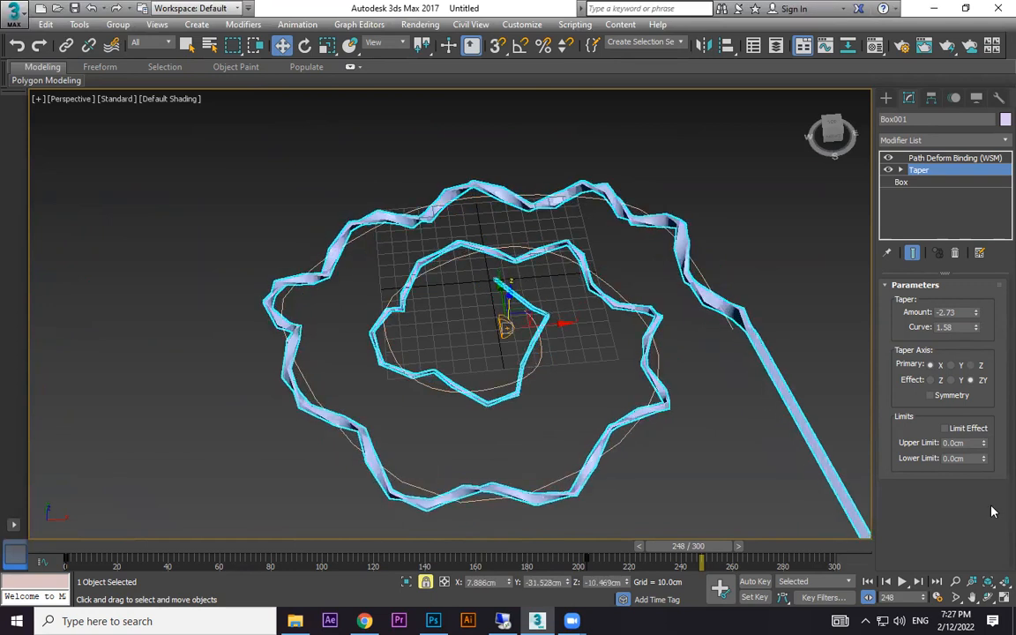
pyautogui.click(902, 583)
pyautogui.click(902, 583)
pyautogui.moveTo(773, 547); pyautogui.dragTo(291, 562)
pyautogui.press('w')
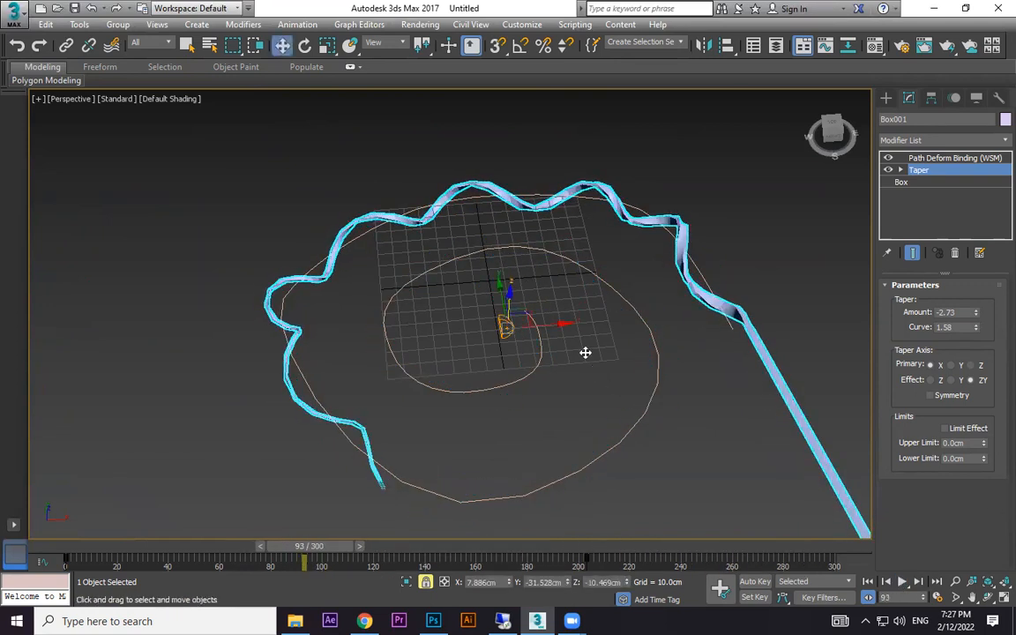
pyautogui.moveTo(566, 324); pyautogui.dragTo(508, 330)
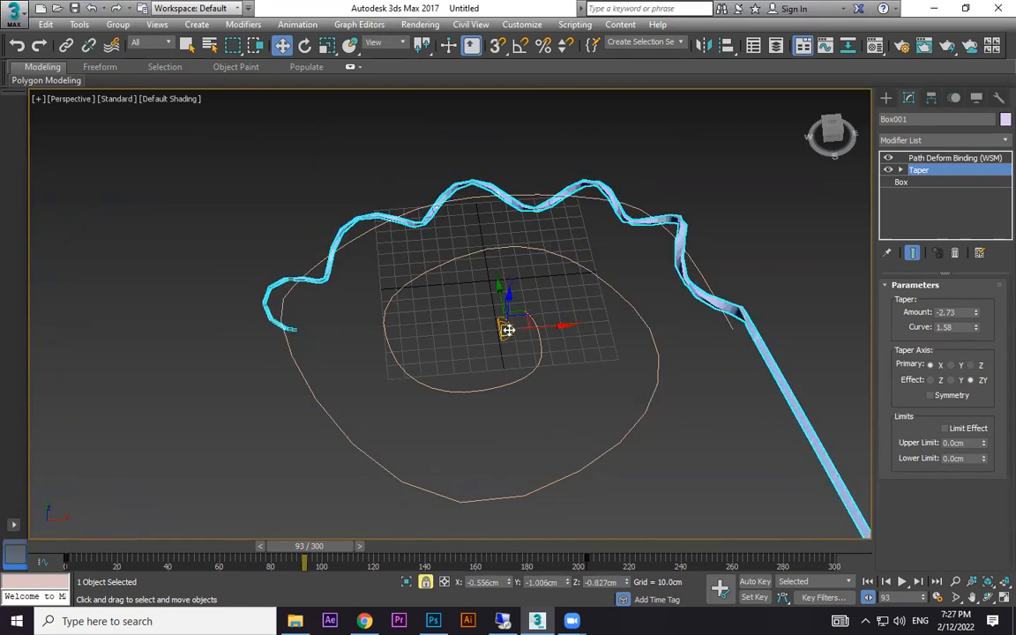
pyautogui.scroll(3, 712, 374)
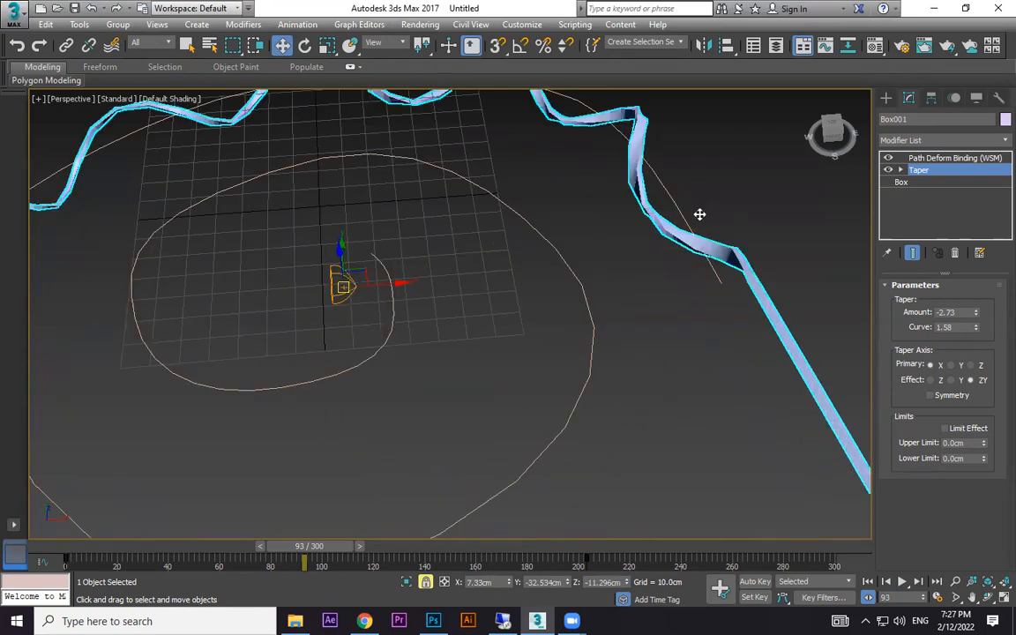
# - Add a MeshSmooth modifier to the spiral box, between the path deform and the taper
pyautogui.click(935, 158)
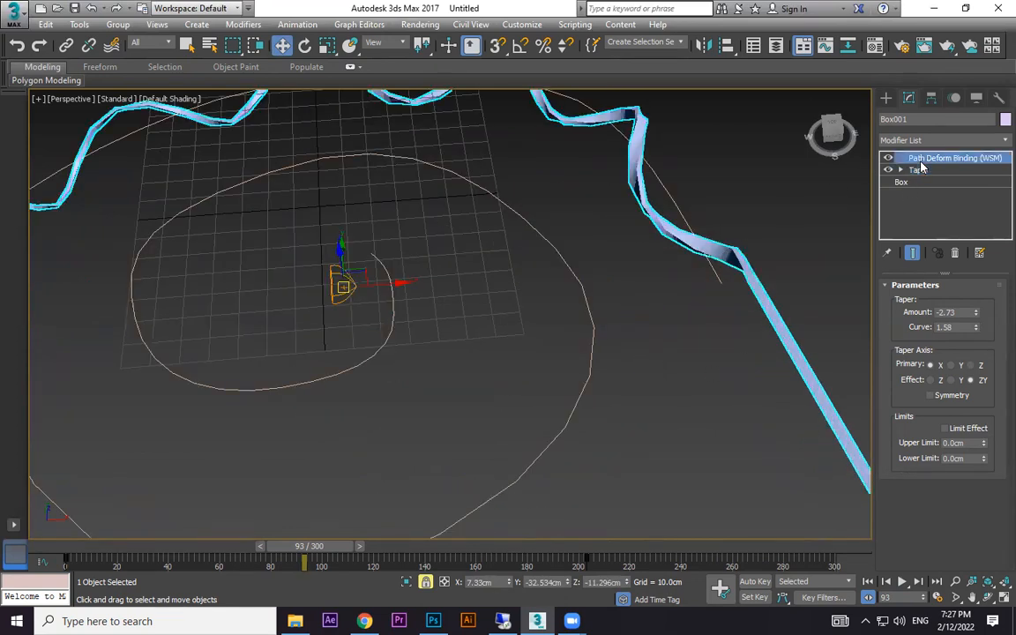
pyautogui.click(996, 141)
pyautogui.scroll(-3, 970, 177)
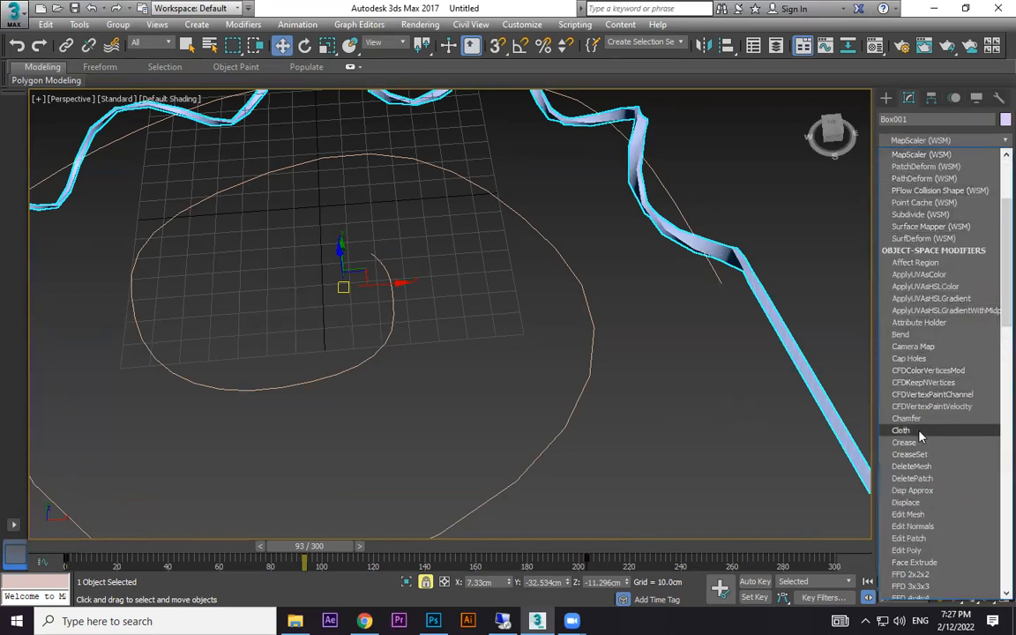
pyautogui.scroll(-15, 939, 397)
pyautogui.click(931, 239)
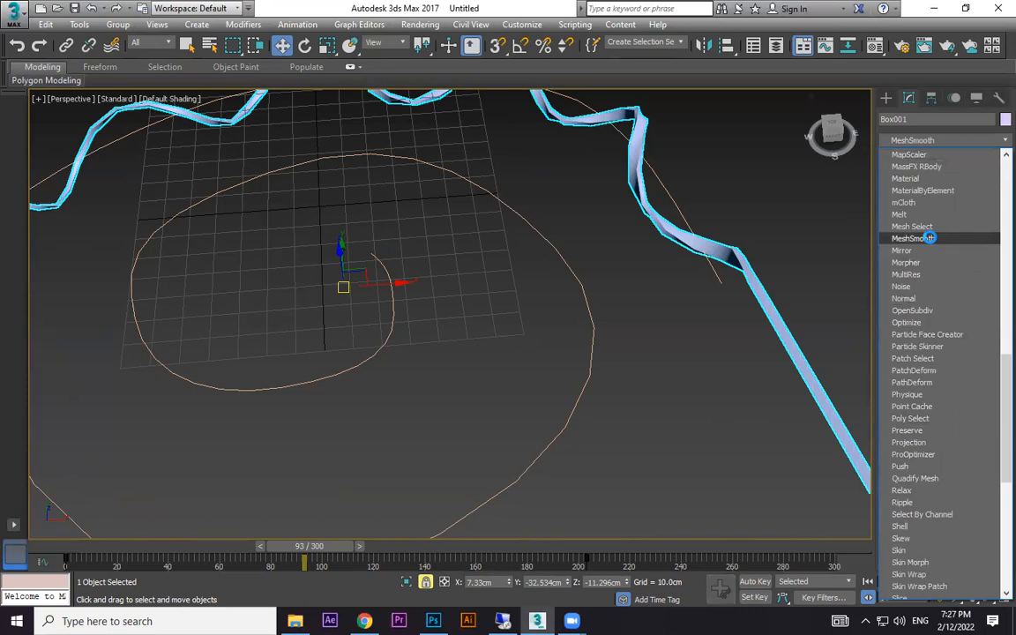
pyautogui.click(931, 239)
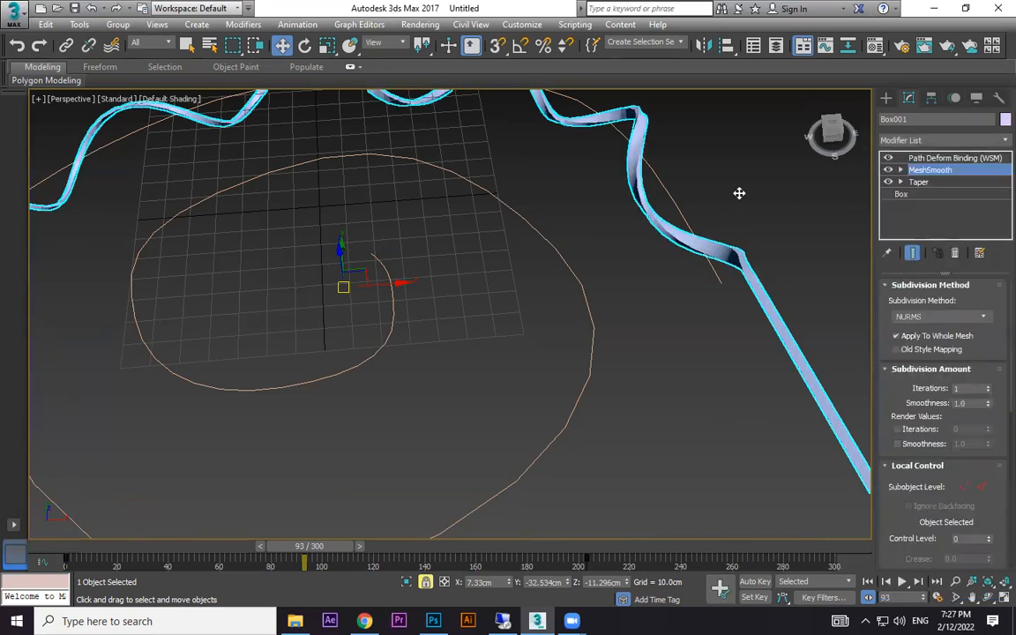
pyautogui.scroll(3, 305, 264)
pyautogui.moveTo(304, 264); pyautogui.dragTo(548, 283, button='middle')
pyautogui.scroll(-5, 569, 284)
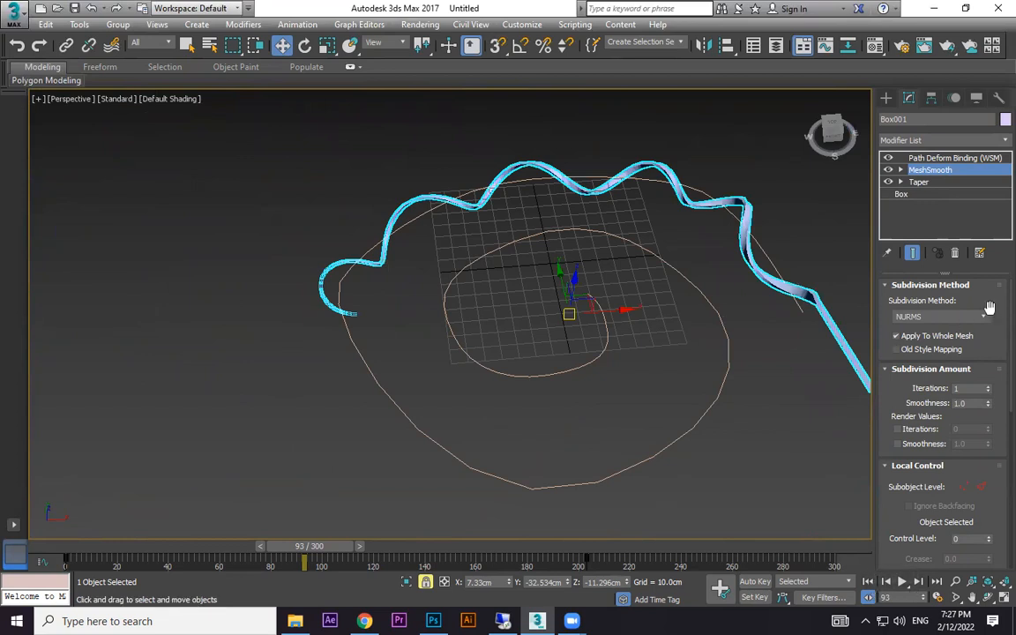
pyautogui.moveTo(741, 400); pyautogui.dragTo(742, 440)
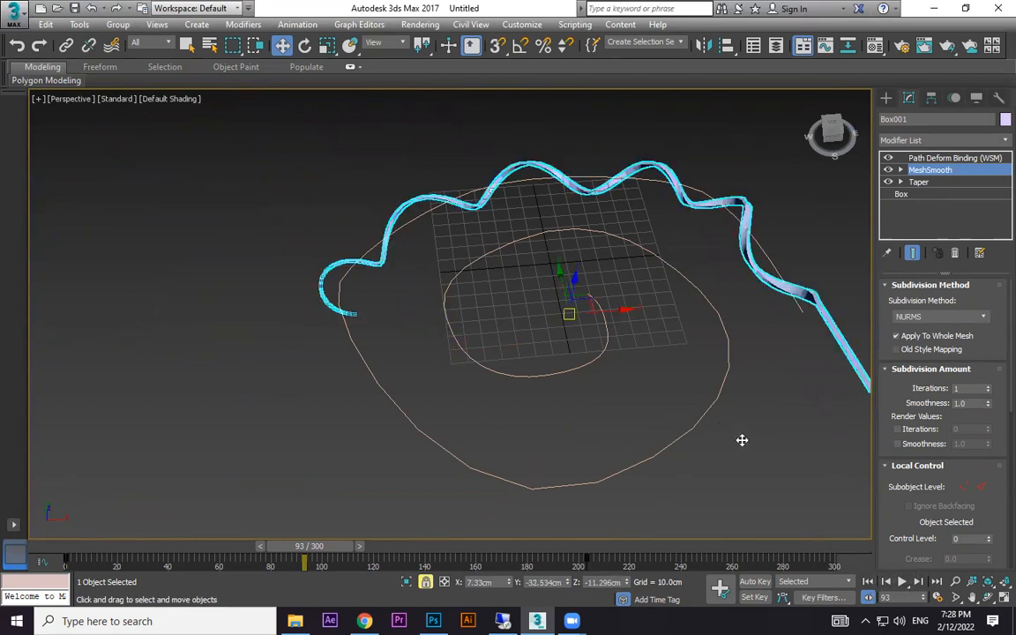
pyautogui.click(886, 98)
pyautogui.click(908, 99)
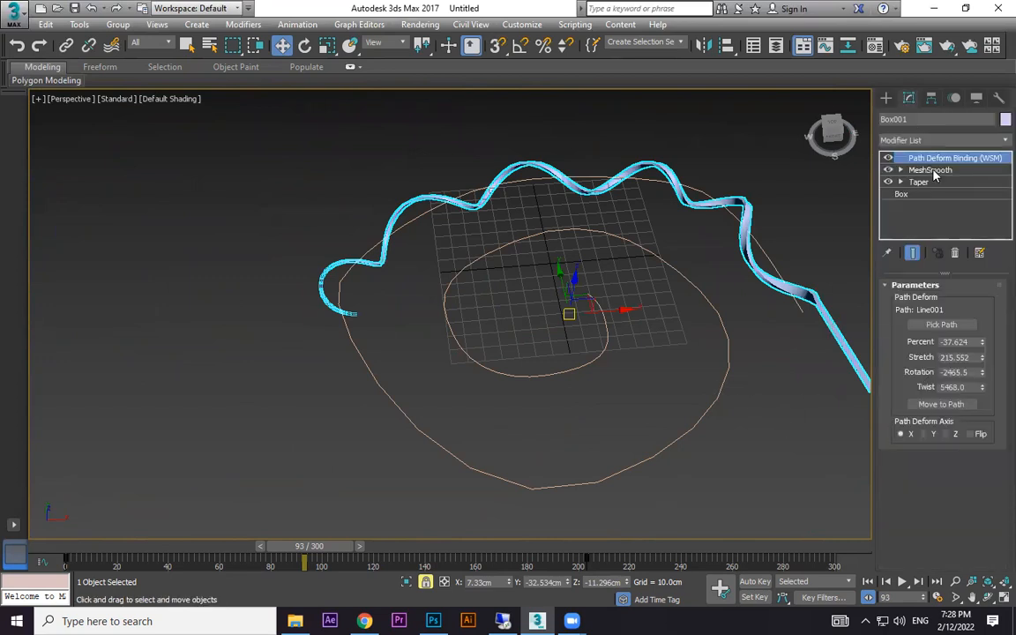
pyautogui.click(886, 98)
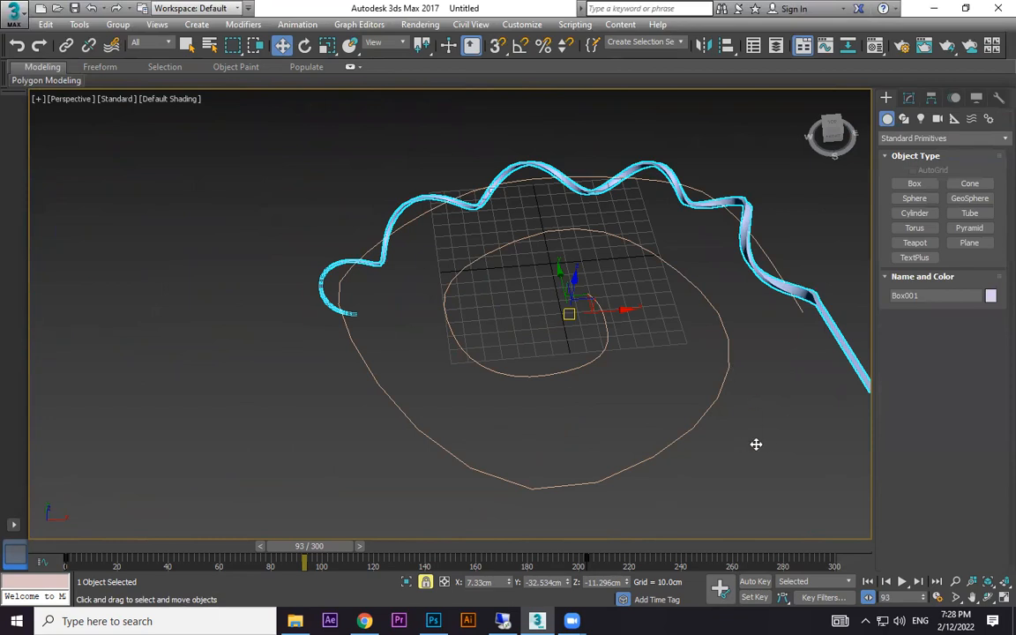
pyautogui.click(901, 185)
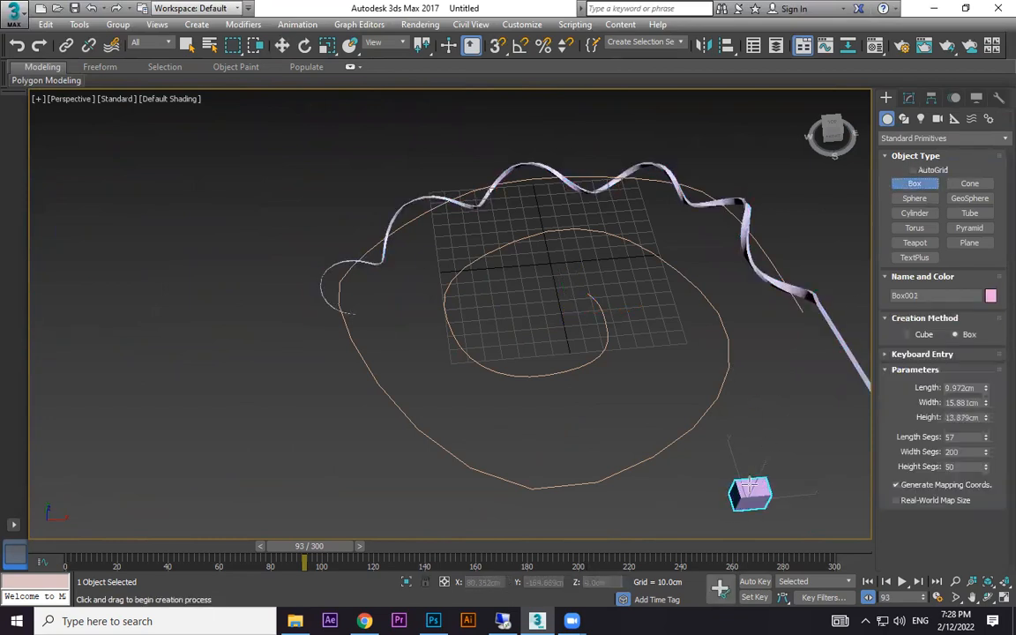
pyautogui.rightClick(732, 392)
# - Examine the spiral line's rendering options, and deselect the line
pyautogui.click(721, 390)
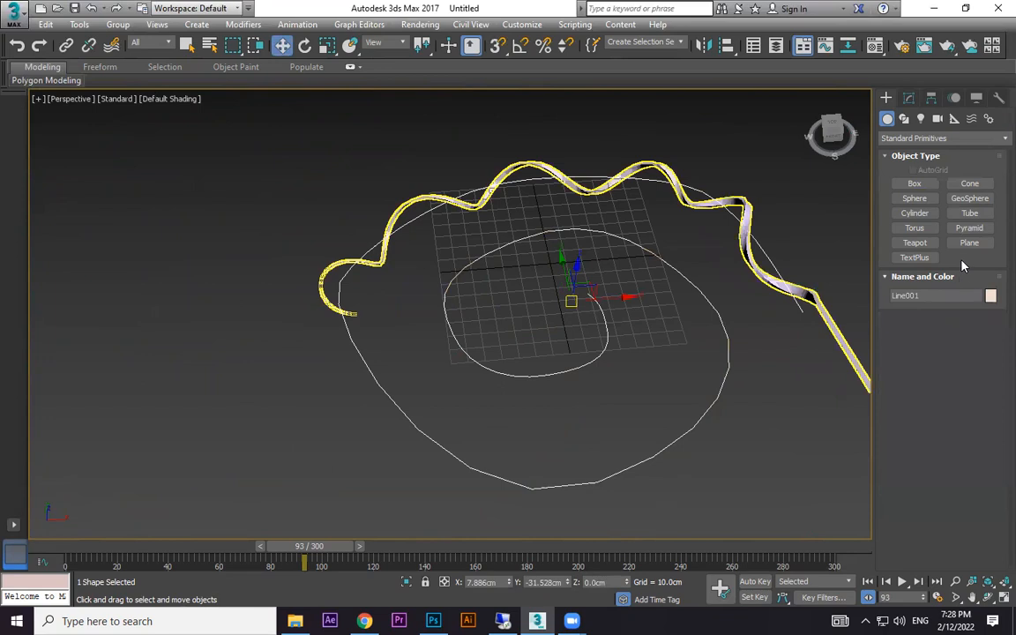
pyautogui.click(911, 99)
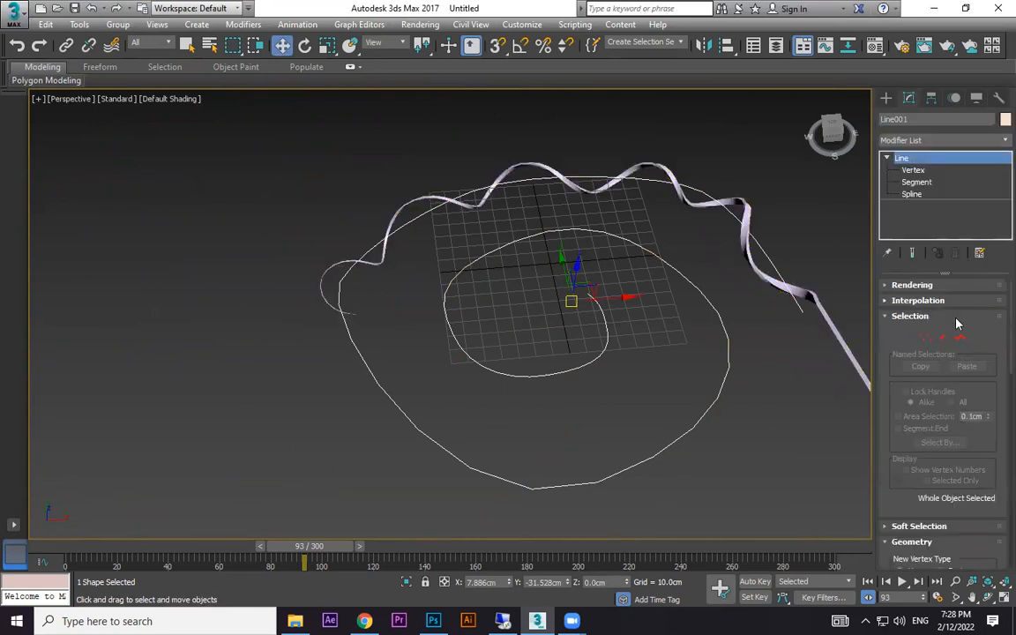
pyautogui.click(915, 285)
pyautogui.click(926, 310)
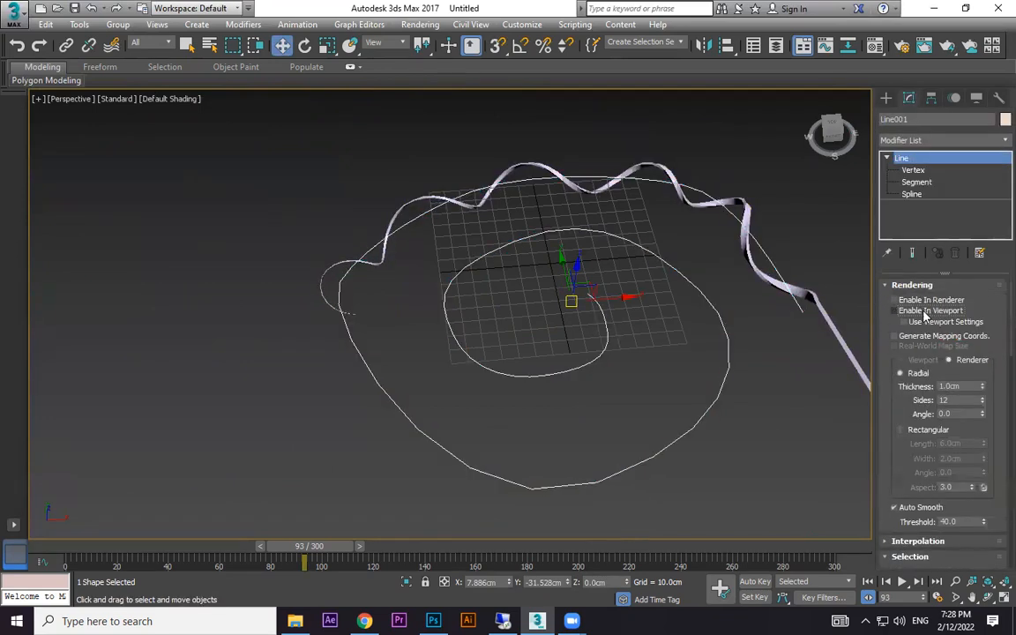
pyautogui.click(806, 416)
pyautogui.moveTo(782, 406); pyautogui.dragTo(732, 443, button='middle')
pyautogui.moveTo(699, 335); pyautogui.dragTo(628, 405)
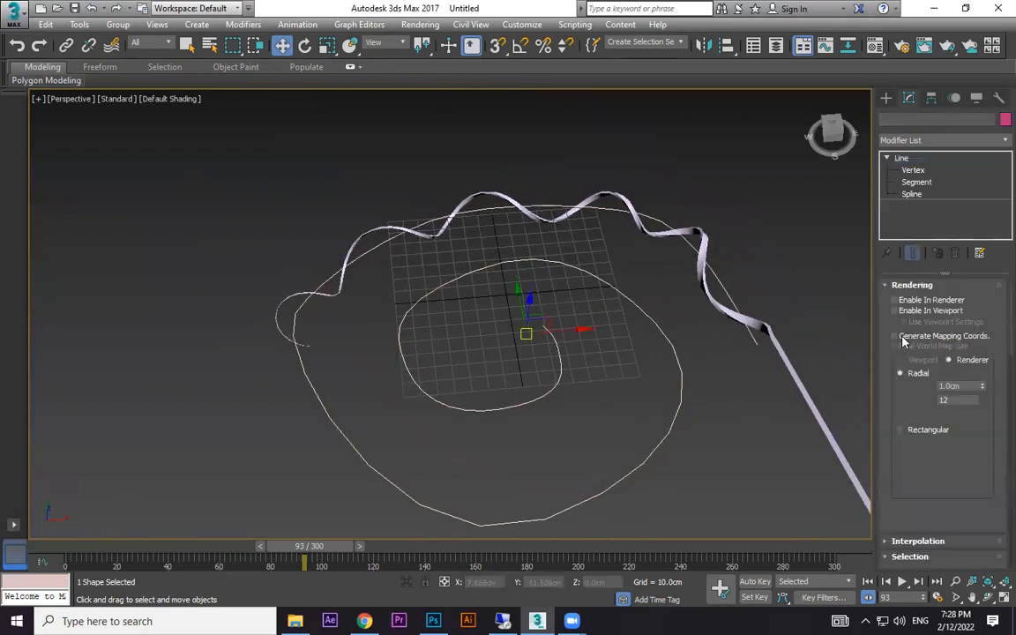
pyautogui.click(727, 456)
pyautogui.moveTo(707, 380); pyautogui.dragTo(635, 420)
pyautogui.click(803, 472)
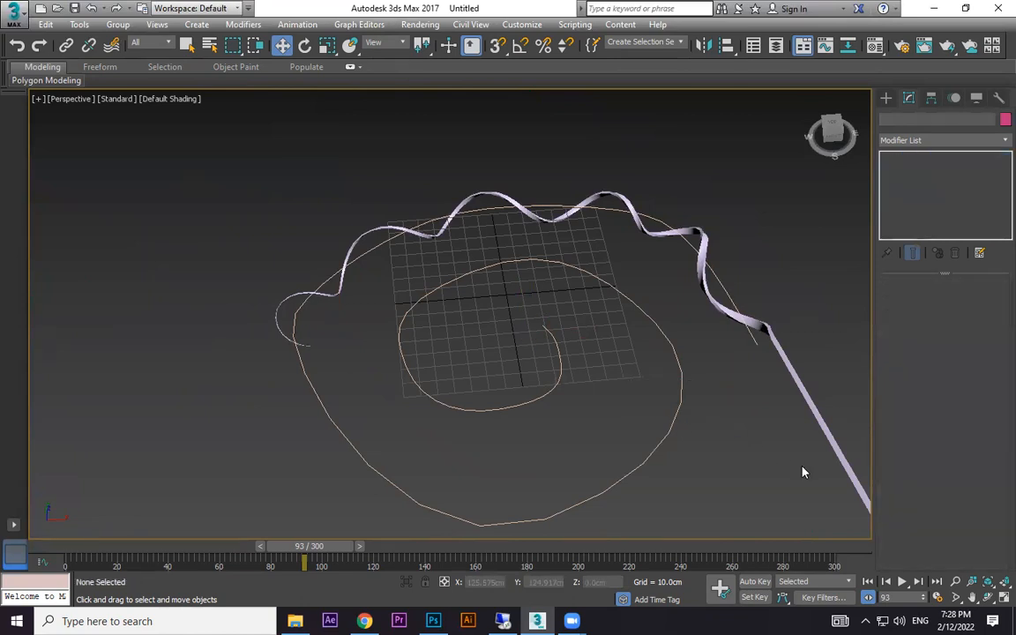
# - Play the smoothed box's growth animation from frame 0 and stop it at frame 240 to view the ribbon from several angles
pyautogui.click(869, 582)
pyautogui.click(901, 582)
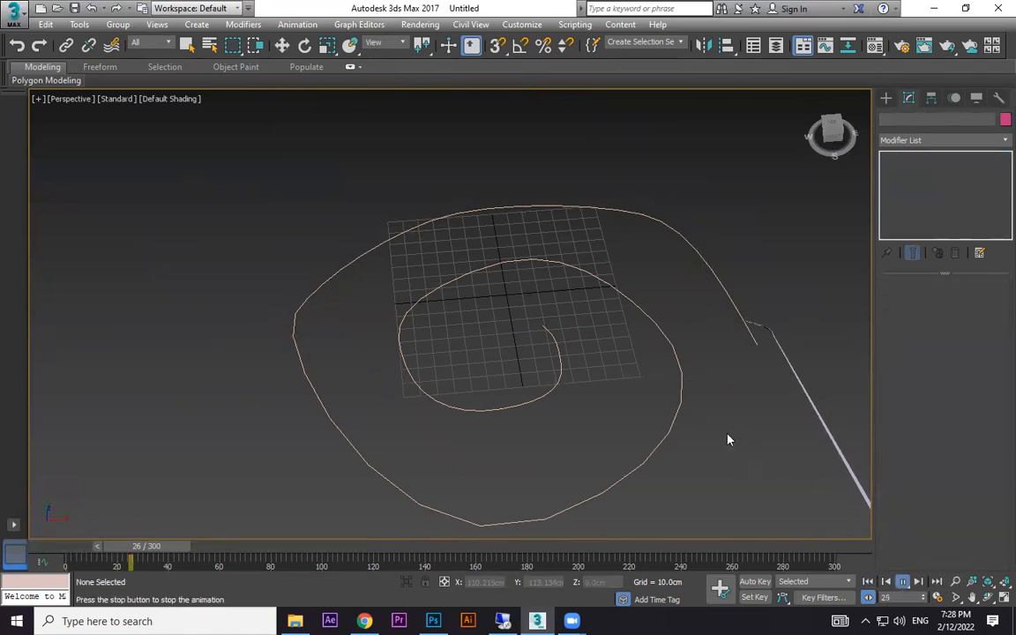
pyautogui.scroll(3, 627, 387)
pyautogui.keyDown('alt'); pyautogui.moveTo(665, 423); pyautogui.dragTo(659, 386, button='middle'); pyautogui.keyUp('alt')
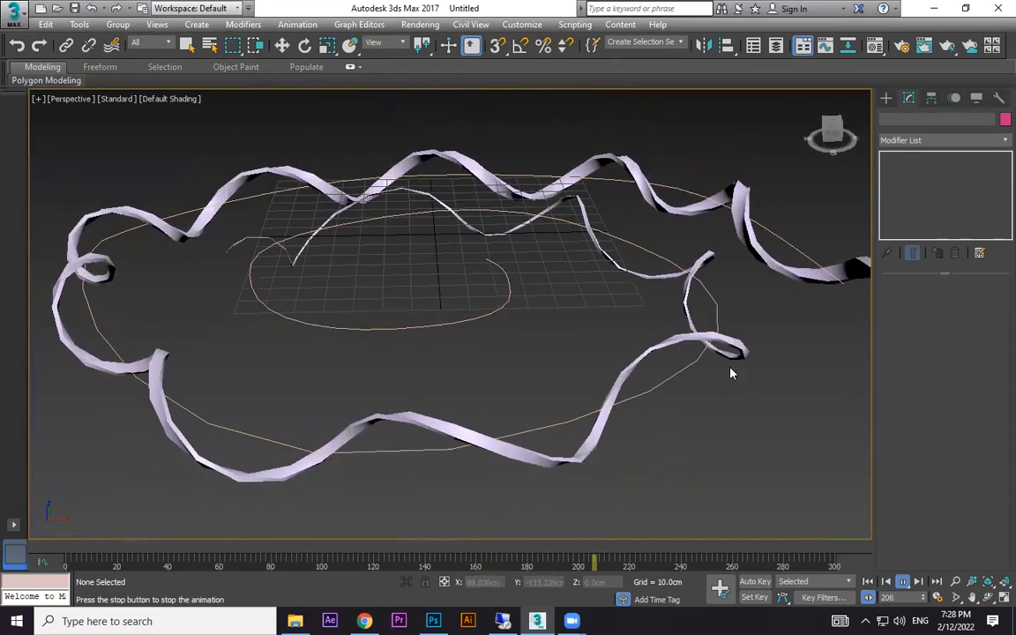
pyautogui.click(902, 583)
pyautogui.keyDown('alt'); pyautogui.moveTo(623, 324); pyautogui.dragTo(660, 349, button='middle'); pyautogui.keyUp('alt')
pyautogui.scroll(-3, 649, 352)
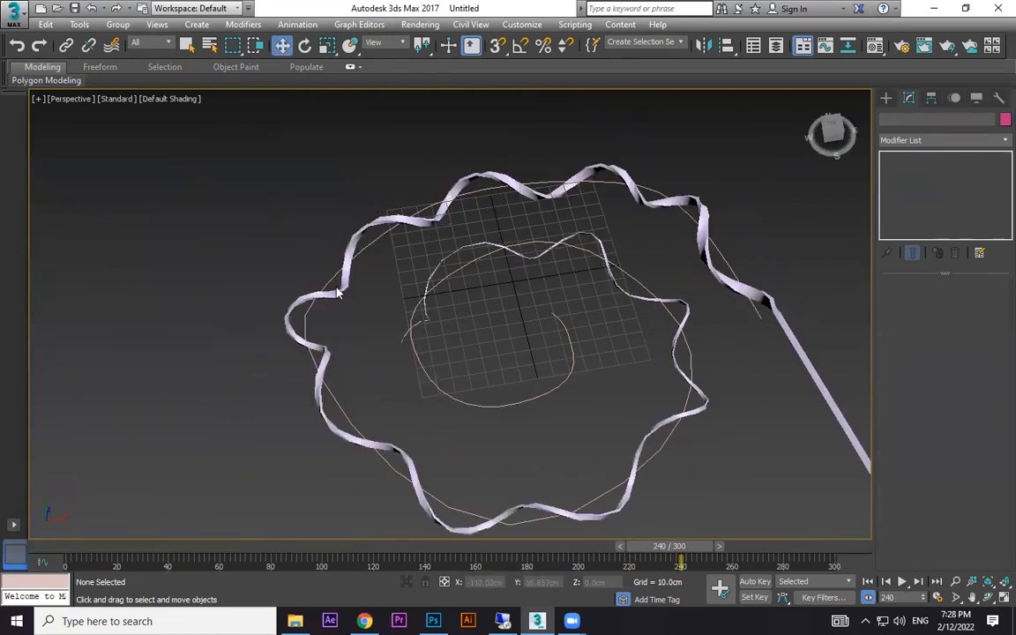
# - Select the spiral box and its Taper modifier, and shift the box to about X 11.97, Y -39.46 cm
pyautogui.click(703, 210)
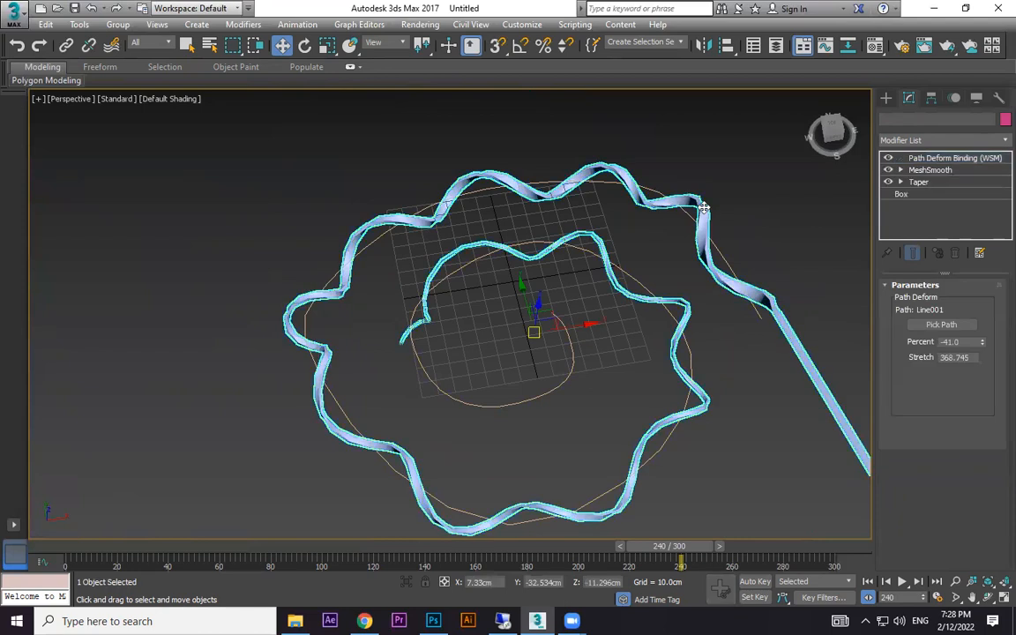
pyautogui.click(919, 182)
pyautogui.moveTo(597, 326); pyautogui.dragTo(542, 296)
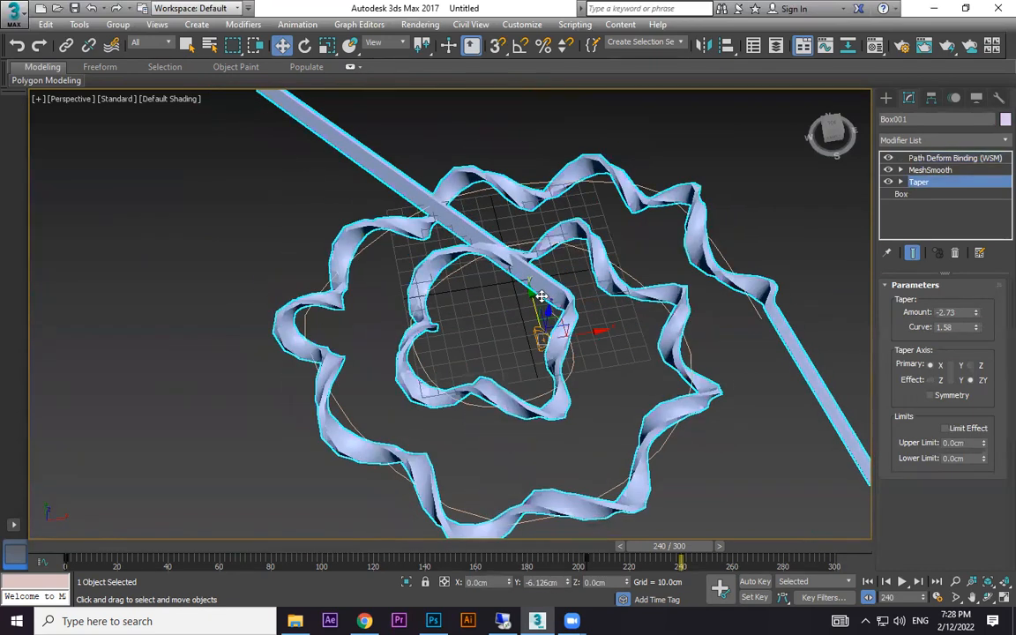
# - Replay the shifted box's growth from frame 0 and stop it at frame 114 to view the whole shape
pyautogui.click(743, 329)
pyautogui.click(867, 581)
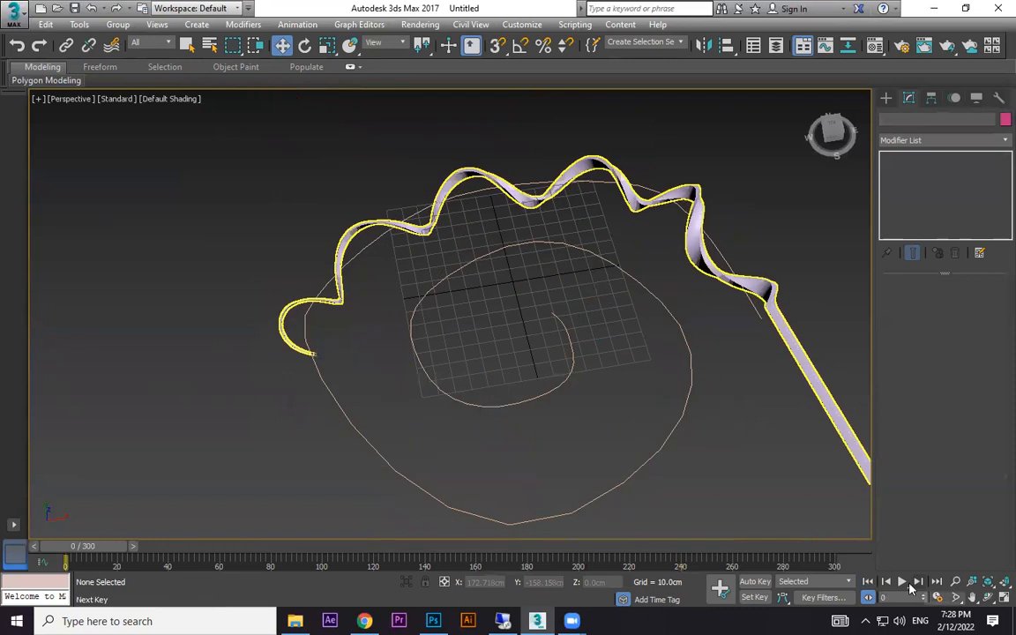
pyautogui.click(903, 582)
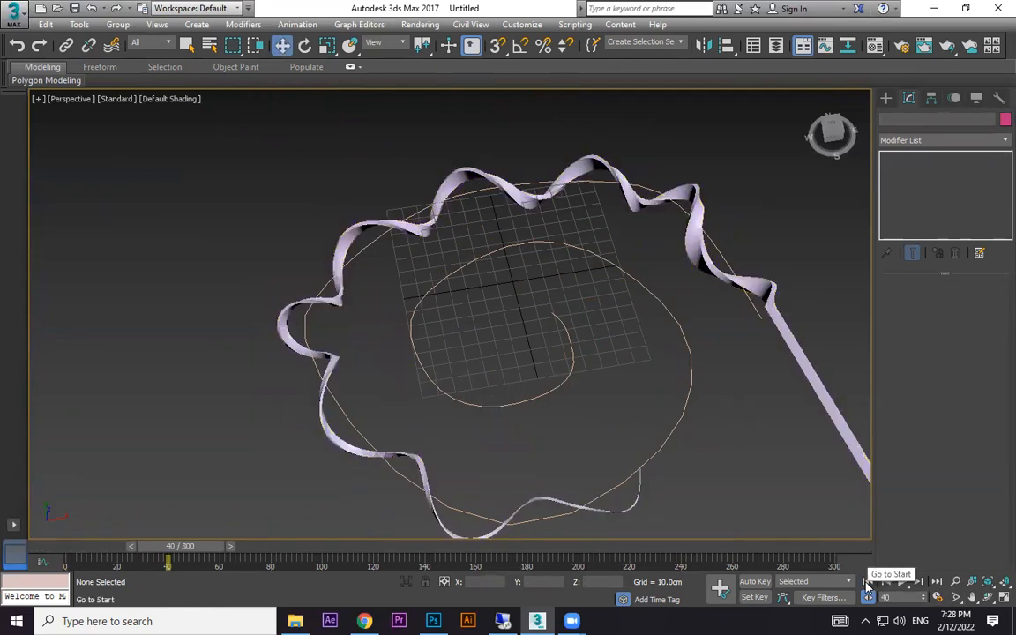
pyautogui.click(868, 581)
pyautogui.click(901, 581)
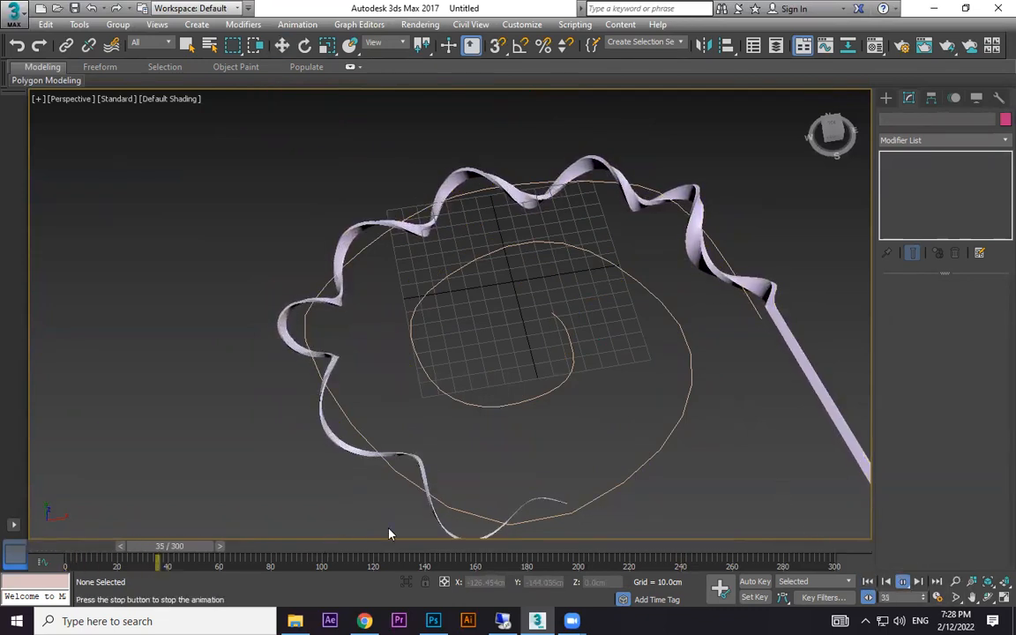
pyautogui.click(903, 582)
pyautogui.press('w')
pyautogui.scroll(-3, 682, 340)
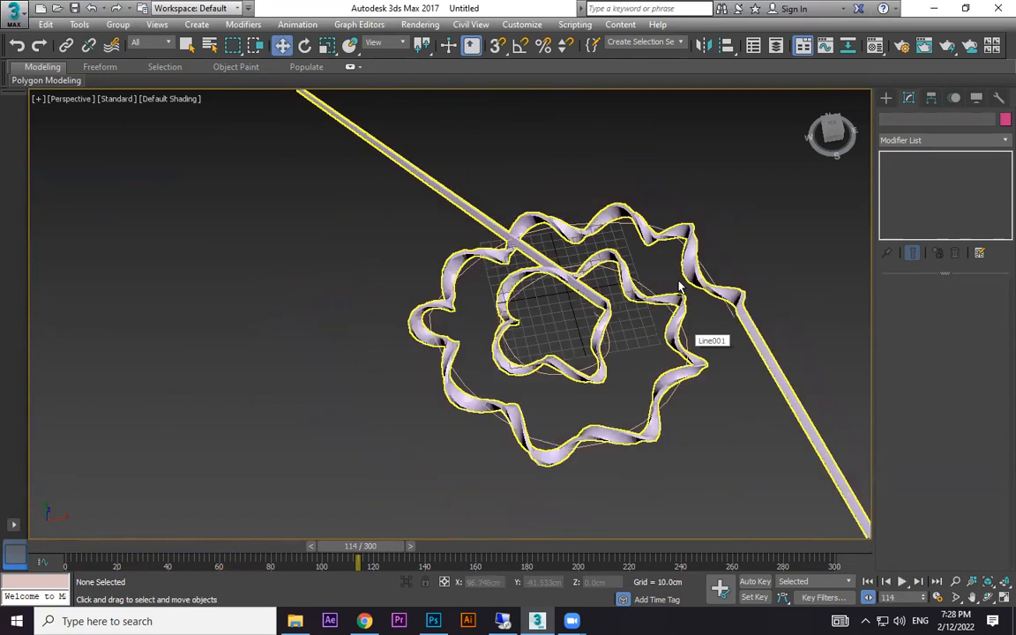
# - Delete the spiral box together with its path line, and undo the deletion
pyautogui.keyDown('alt'); pyautogui.moveTo(679, 286); pyautogui.dragTo(671, 195, button='middle'); pyautogui.keyUp('alt')
pyautogui.moveTo(670, 195); pyautogui.dragTo(332, 369)
pyautogui.press('Delete')
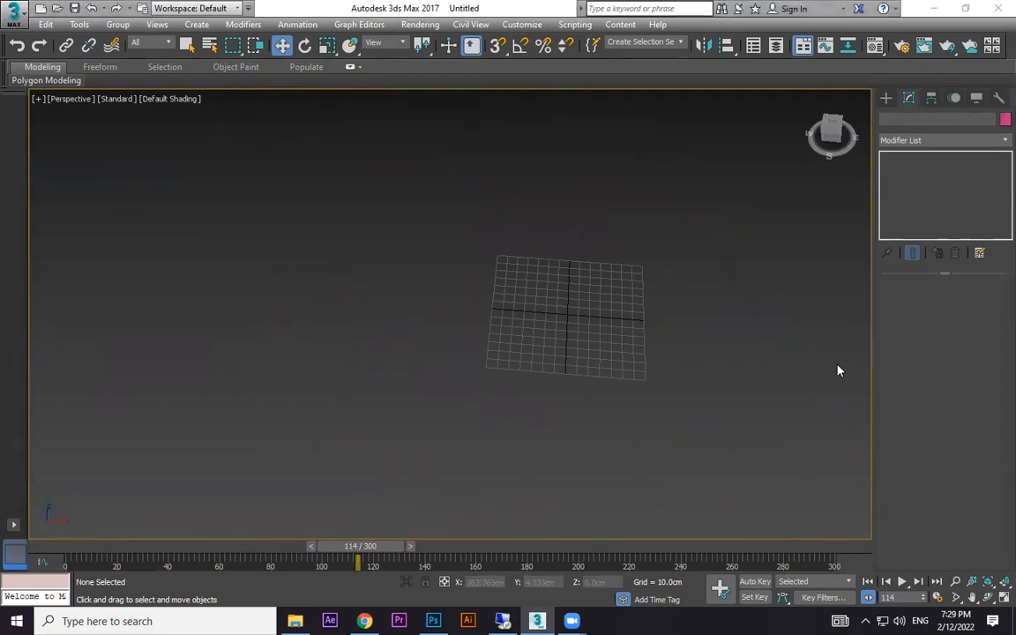
pyautogui.click(909, 103)
pyautogui.hotkey('ctrl', 'z')
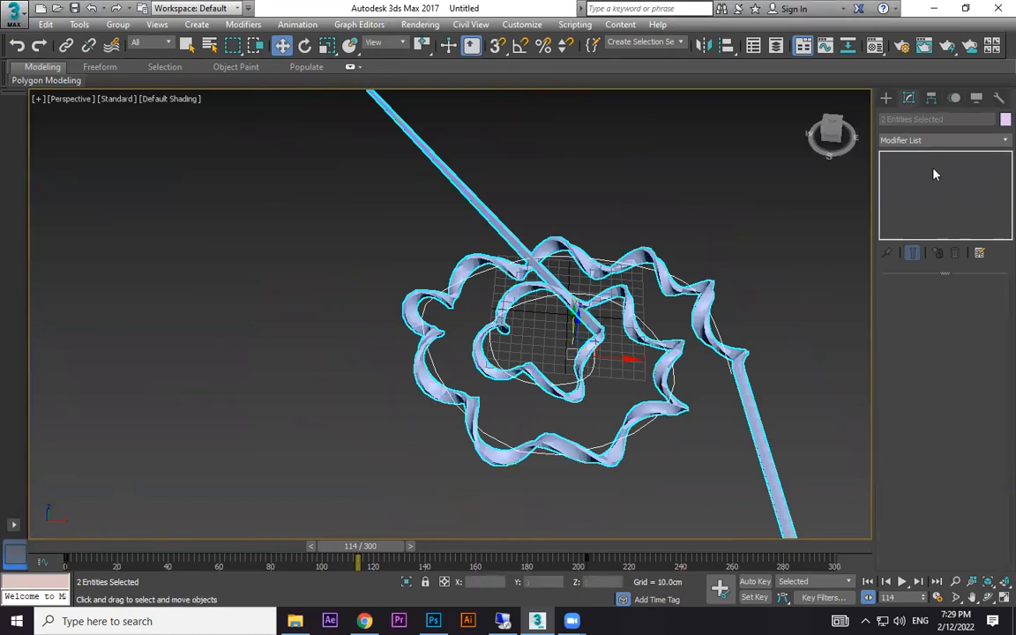
# - Review the spiral box's path deform parameters, and delete the box and its spiral line
pyautogui.click(741, 319)
pyautogui.click(703, 300)
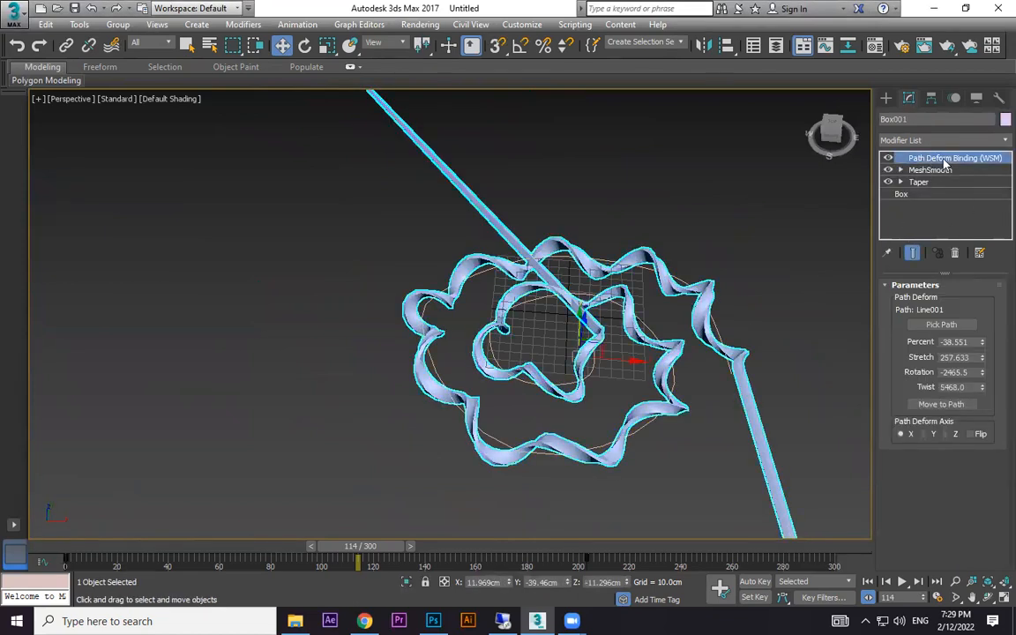
pyautogui.press('Delete')
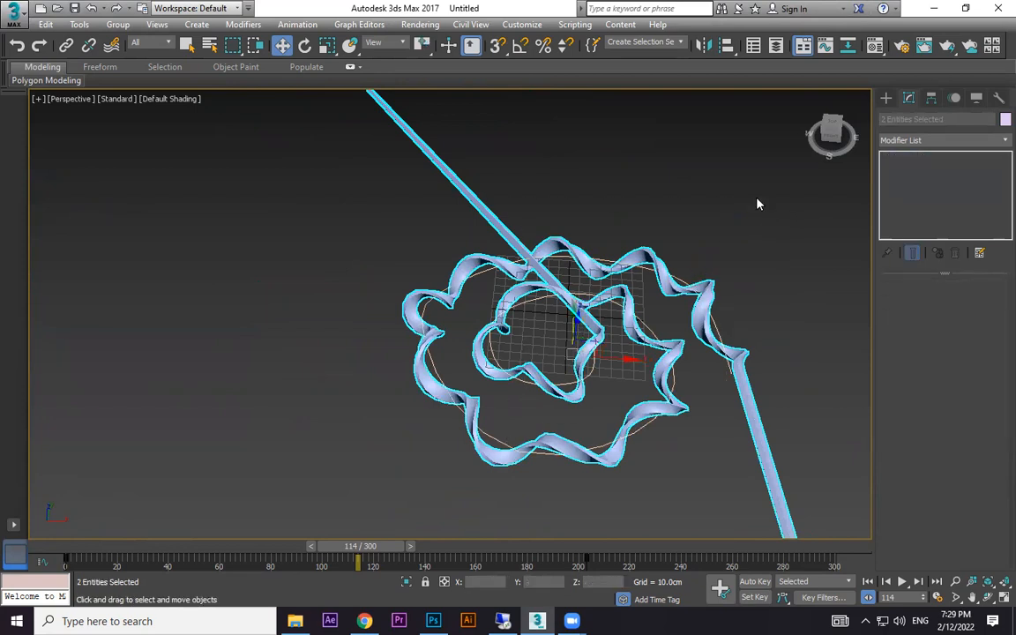